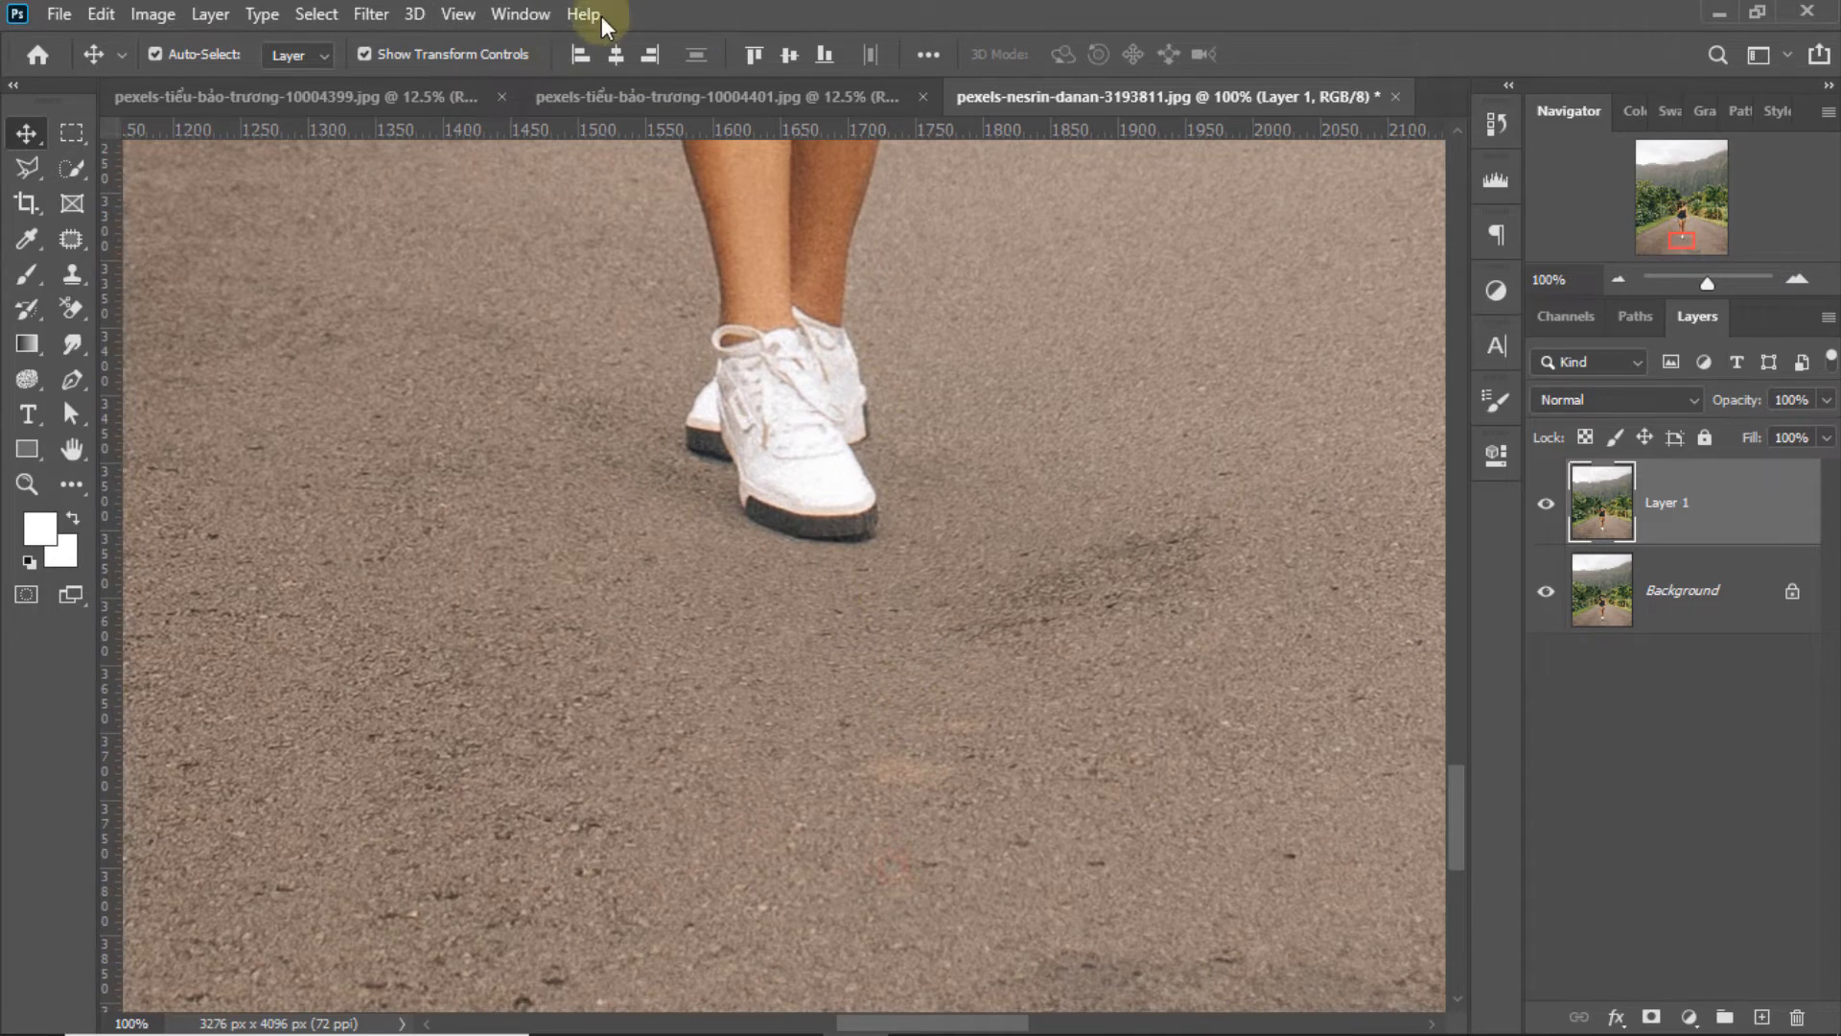
# With the Patch tool in Content-Aware mode at Structure 4, replace the woman's white shoes with asphalt texture
pyautogui.click(66, 242)
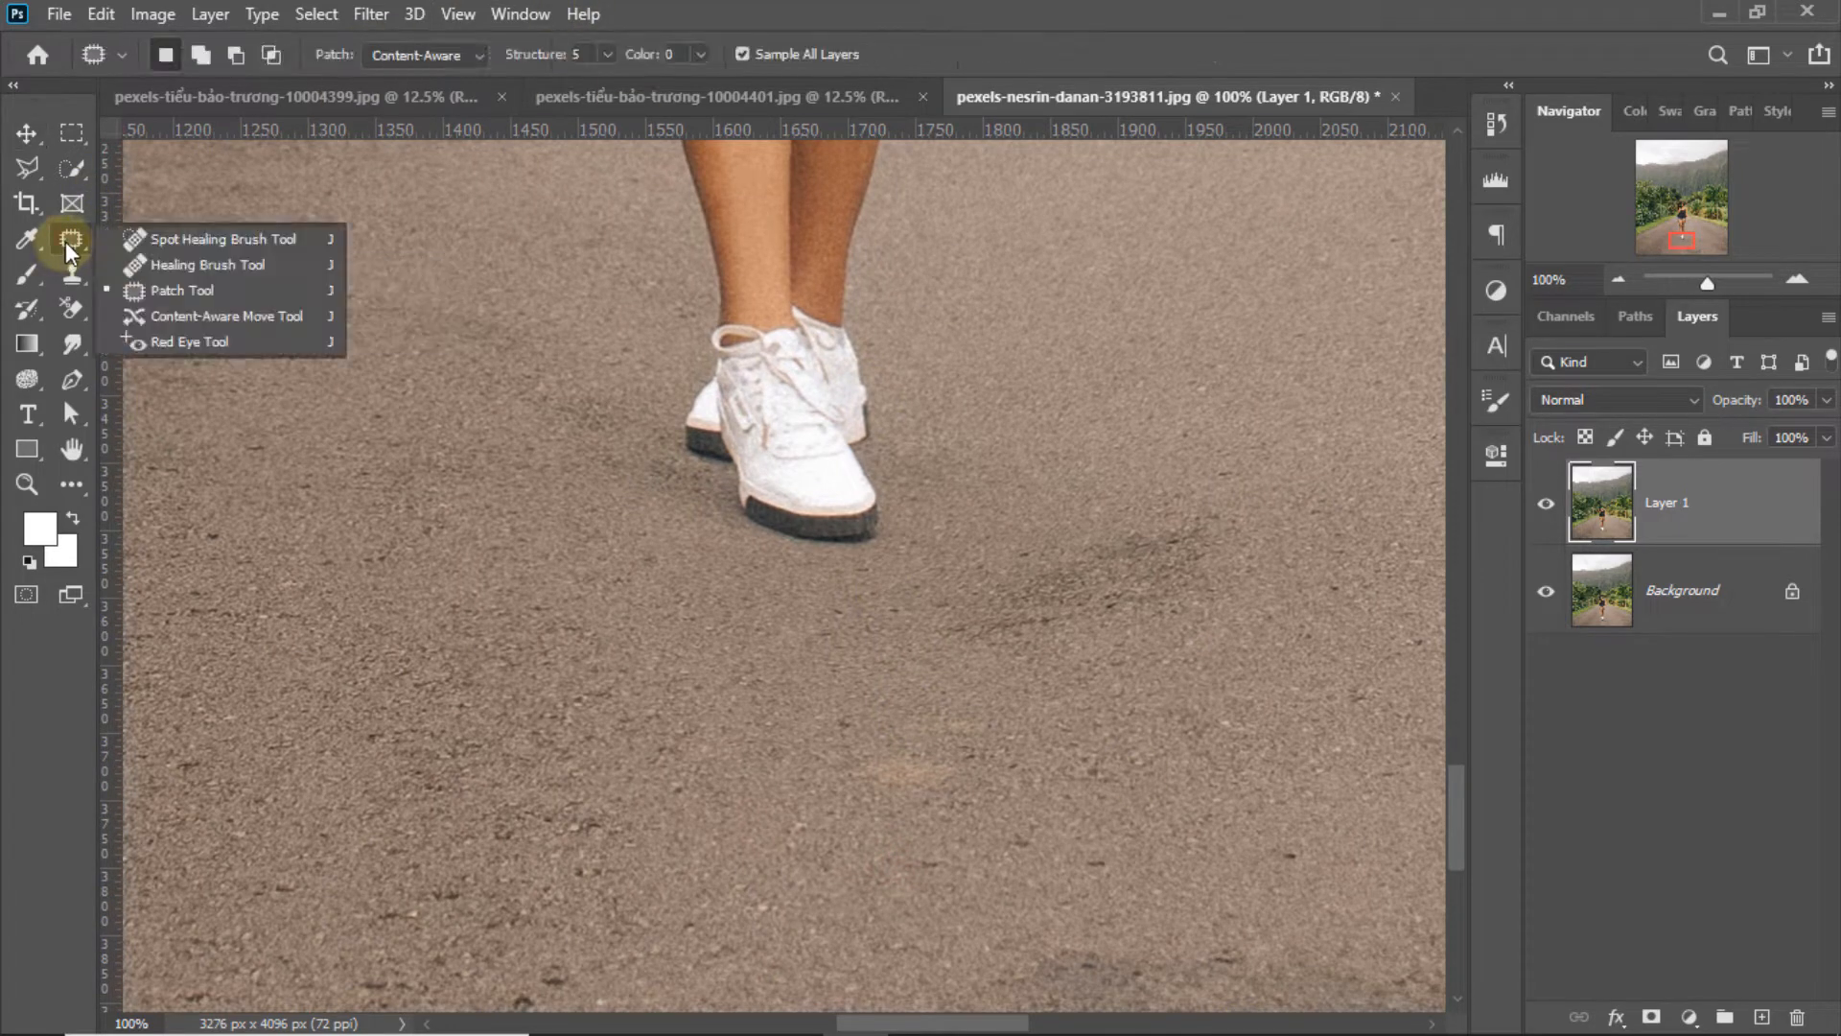
pyautogui.click(152, 291)
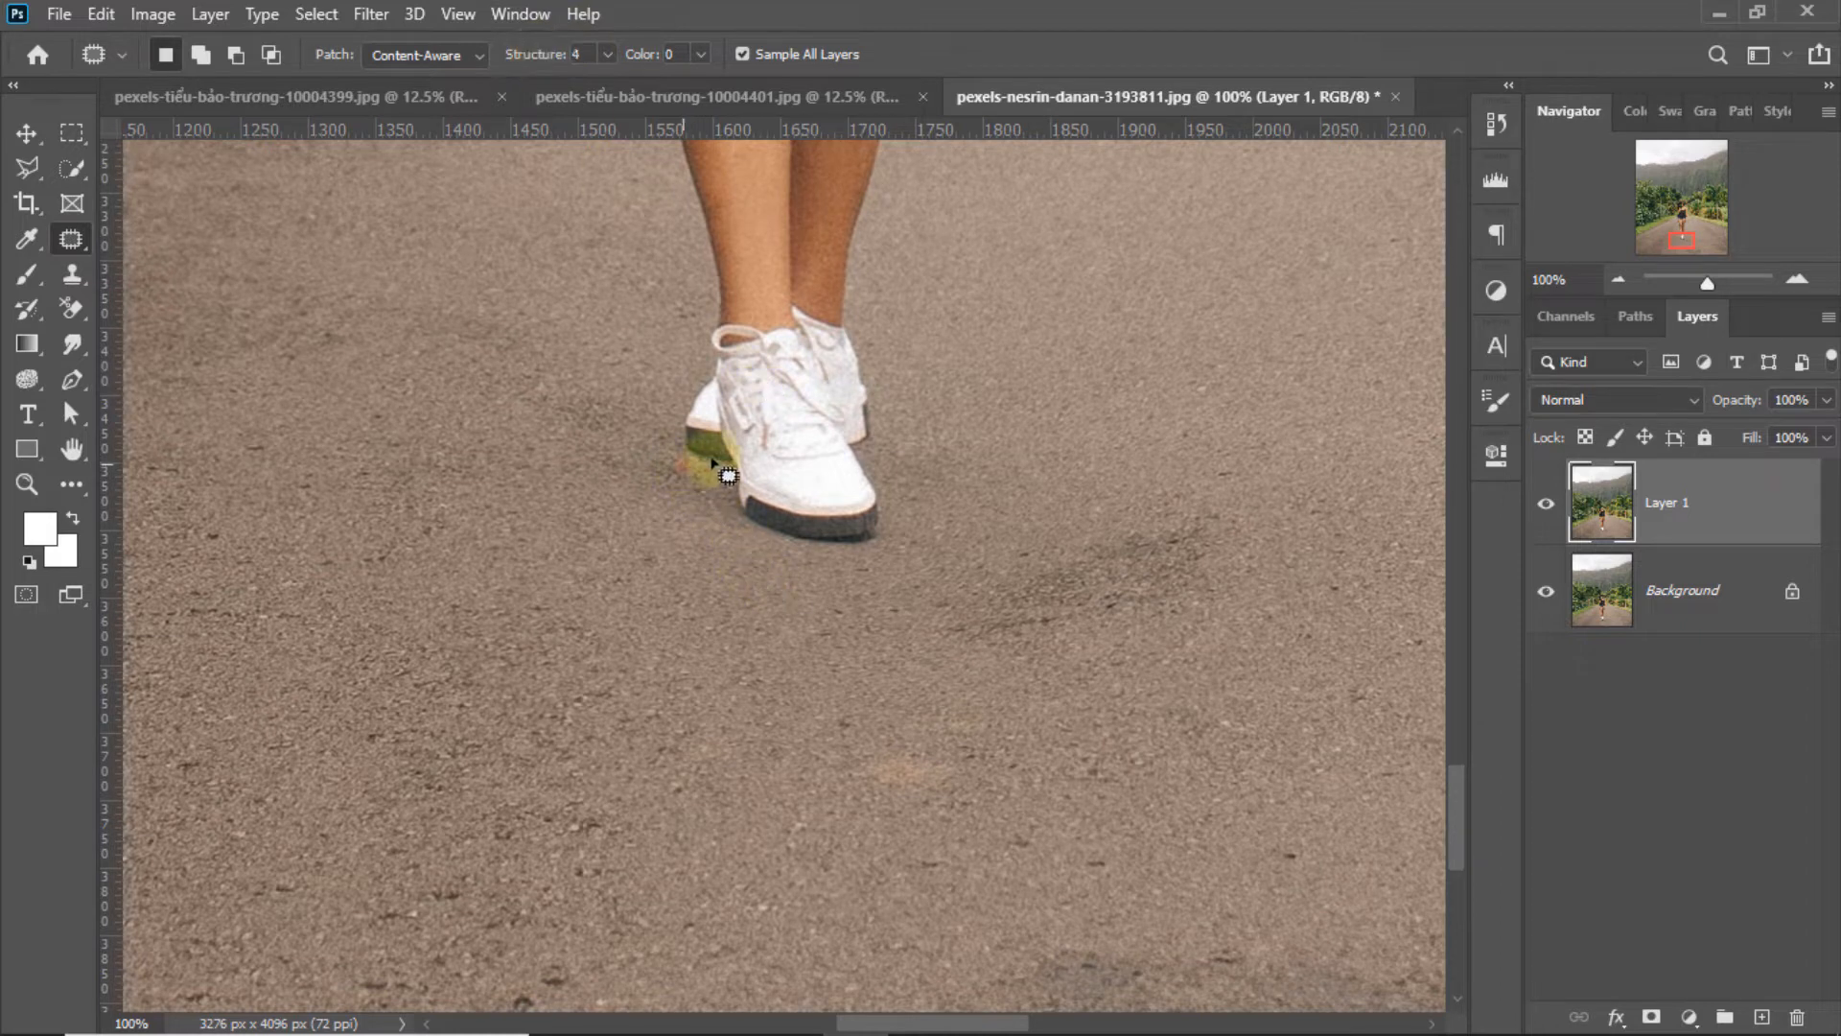
pyautogui.moveTo(913, 476)
pyautogui.mouseDown()
pyautogui.moveTo(699, 473)
pyautogui.moveTo(721, 641)
pyautogui.mouseUp()
pyautogui.moveTo(652, 369)
pyautogui.mouseDown()
pyautogui.moveTo(888, 411)
pyautogui.moveTo(707, 337)
pyautogui.moveTo(671, 353)
pyautogui.mouseUp()
pyautogui.moveTo(777, 394)
pyautogui.mouseDown()
pyautogui.moveTo(912, 383)
pyautogui.moveTo(1031, 422)
pyautogui.moveTo(1038, 402)
pyautogui.mouseUp()
pyautogui.click(962, 314)
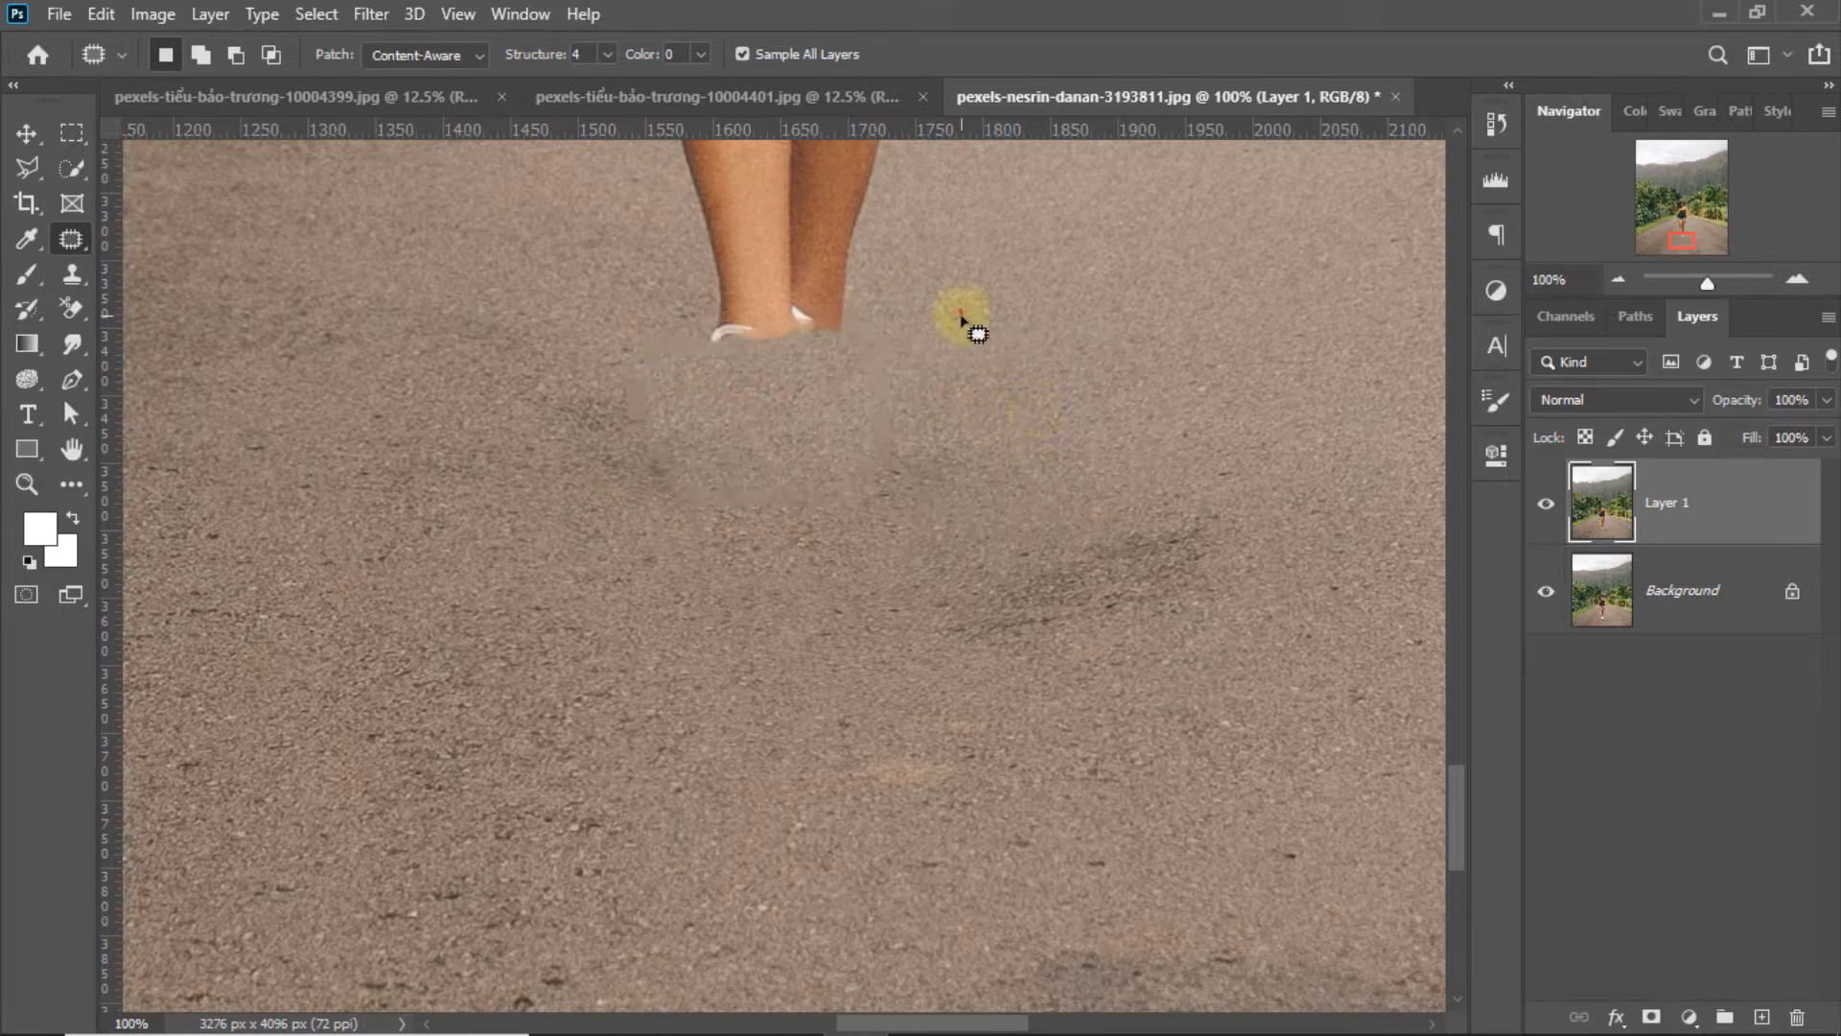
# Patch the remaining shoe tops and both ankles with clean road texture
pyautogui.moveTo(758, 239)
pyautogui.mouseDown()
pyautogui.moveTo(675, 336)
pyautogui.moveTo(700, 252)
pyautogui.moveTo(875, 418)
pyautogui.mouseUp()
pyautogui.click(911, 364)
pyautogui.moveTo(759, 320); pyautogui.dragTo(992, 335)
pyautogui.click(860, 414)
pyautogui.moveTo(872, 312); pyautogui.dragTo(802, 626)
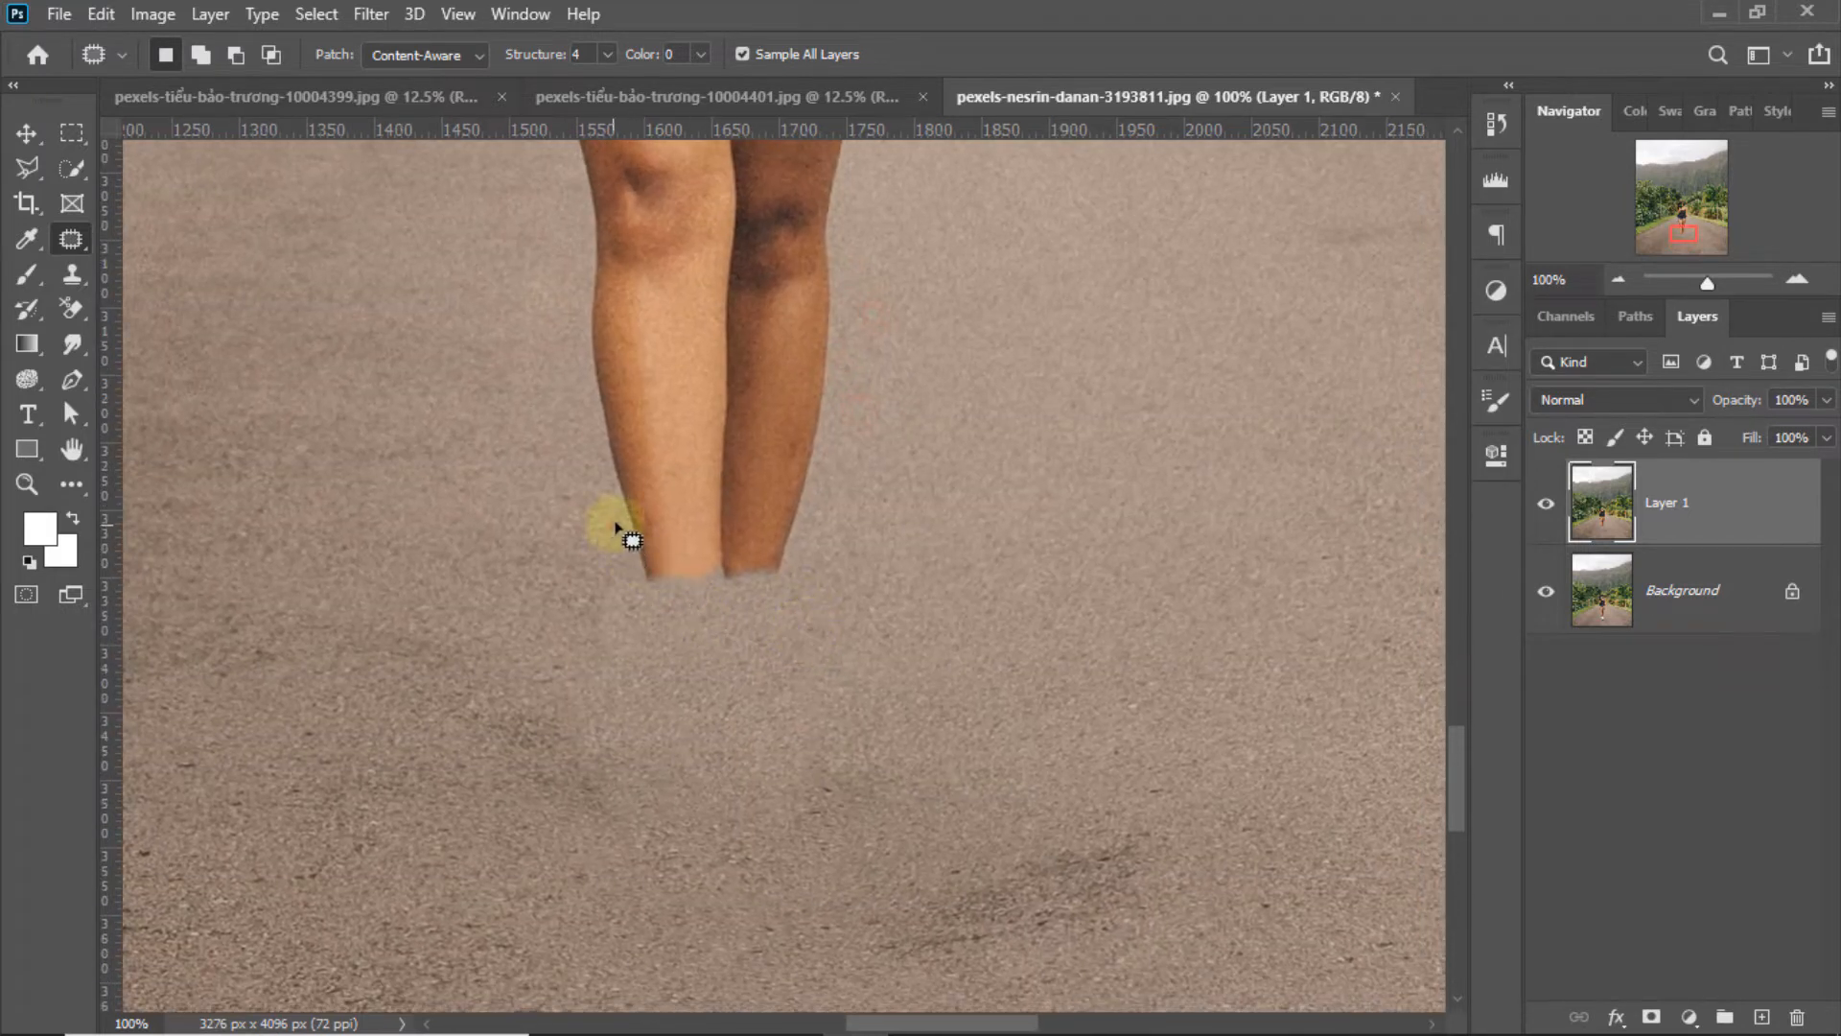
# Patch the lower shins with asphalt sampled from the road beside the legs
pyautogui.moveTo(617, 525)
pyautogui.mouseDown()
pyautogui.moveTo(773, 624)
pyautogui.moveTo(614, 532)
pyautogui.moveTo(913, 565)
pyautogui.mouseUp()
pyautogui.click(902, 487)
pyautogui.moveTo(600, 458)
pyautogui.mouseDown()
pyautogui.moveTo(820, 477)
pyautogui.moveTo(599, 458)
pyautogui.mouseUp()
pyautogui.moveTo(648, 508)
pyautogui.mouseDown()
pyautogui.moveTo(857, 470)
pyautogui.moveTo(904, 486)
pyautogui.mouseUp()
pyautogui.click(892, 496)
# Remove the middle of both calves by patching them with the neighbouring asphalt
pyautogui.moveTo(676, 410)
pyautogui.mouseDown()
pyautogui.moveTo(706, 527)
pyautogui.moveTo(600, 409)
pyautogui.mouseUp()
pyautogui.moveTo(648, 456); pyautogui.dragTo(940, 459)
pyautogui.click(624, 605)
pyautogui.moveTo(578, 455)
pyautogui.mouseDown()
pyautogui.moveTo(650, 465)
pyautogui.moveTo(694, 511)
pyautogui.moveTo(822, 444)
pyautogui.moveTo(974, 464)
pyautogui.mouseUp()
pyautogui.click(690, 505)
pyautogui.moveTo(582, 375)
pyautogui.mouseDown()
pyautogui.moveTo(624, 390)
pyautogui.moveTo(823, 371)
pyautogui.moveTo(610, 467)
pyautogui.mouseUp()
pyautogui.moveTo(676, 411)
pyautogui.mouseDown()
pyautogui.moveTo(921, 353)
pyautogui.moveTo(988, 365)
pyautogui.mouseUp()
pyautogui.click(852, 454)
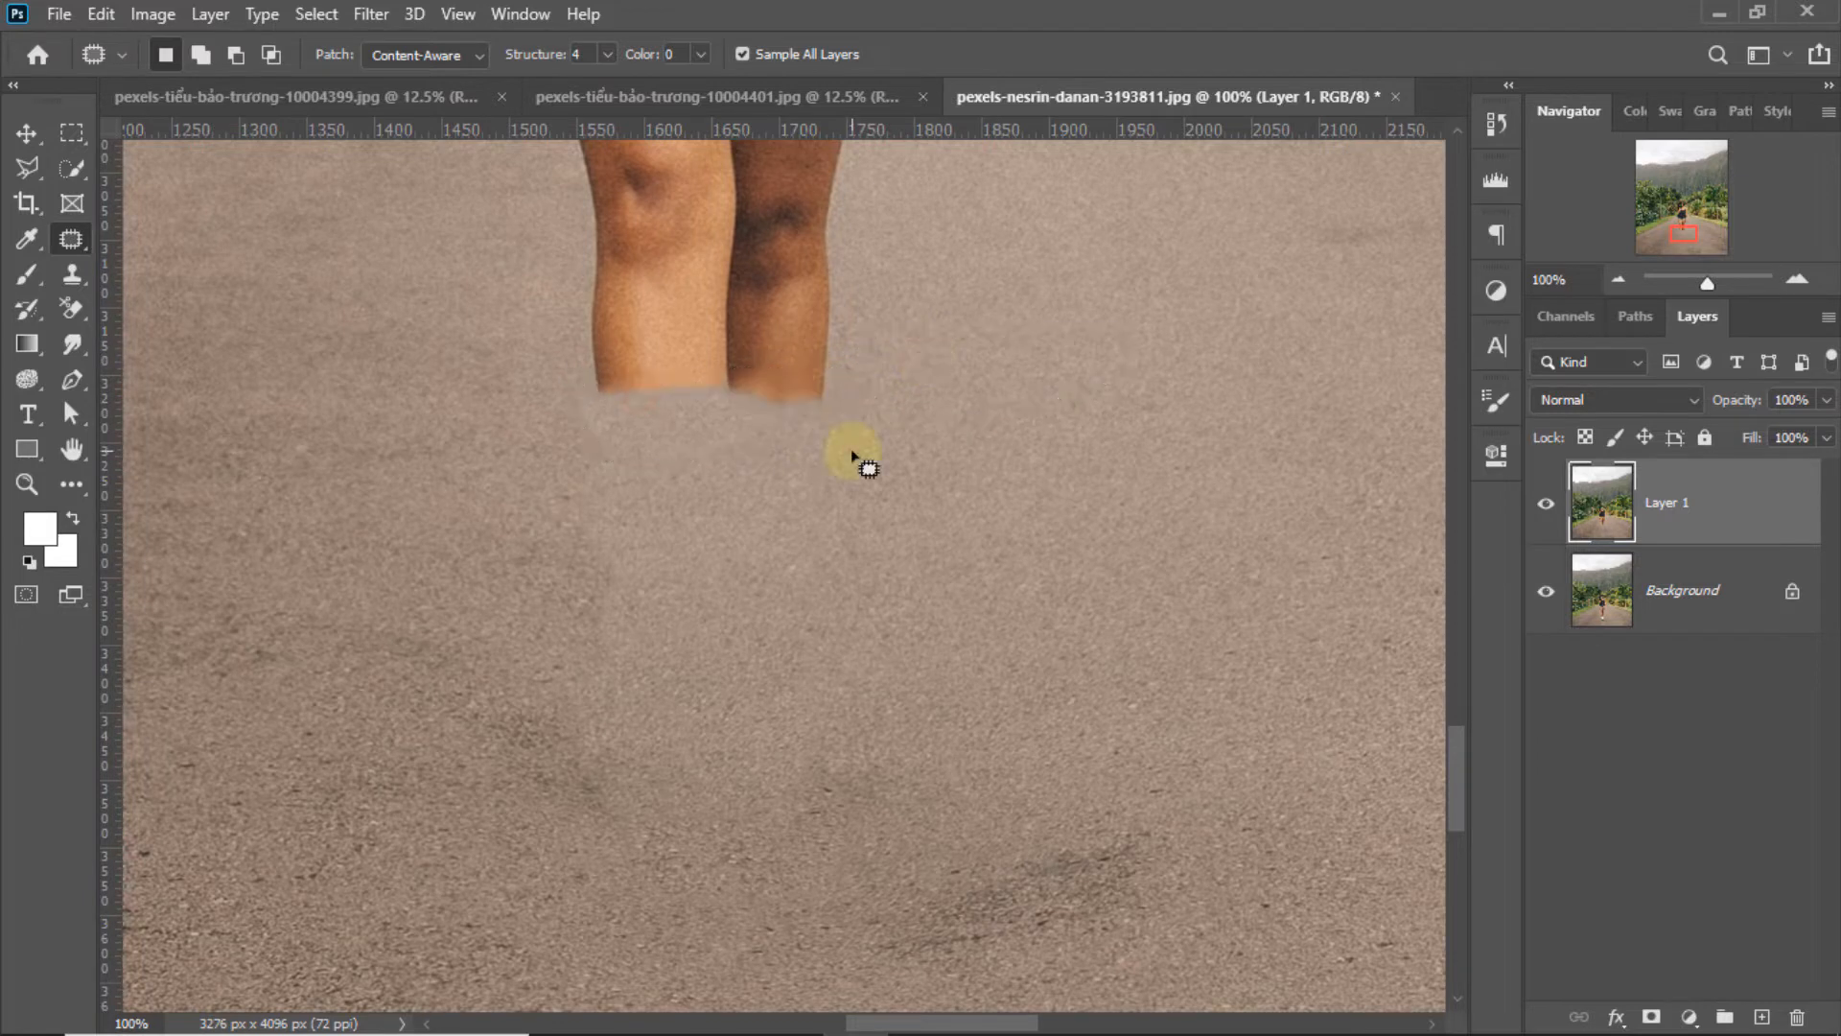
# Patch the upper calves of both legs with road texture up to just below the knees
pyautogui.moveTo(589, 345)
pyautogui.mouseDown()
pyautogui.moveTo(814, 452)
pyautogui.moveTo(589, 347)
pyautogui.mouseUp()
pyautogui.moveTo(691, 372); pyautogui.dragTo(983, 359)
pyautogui.moveTo(809, 377); pyautogui.dragTo(1096, 351)
pyautogui.click(879, 451)
pyautogui.moveTo(735, 356)
pyautogui.mouseDown()
pyautogui.moveTo(775, 346)
pyautogui.moveTo(796, 369)
pyautogui.moveTo(588, 378)
pyautogui.moveTo(581, 318)
pyautogui.moveTo(945, 287)
pyautogui.mouseUp()
pyautogui.click(583, 333)
pyautogui.click(676, 311)
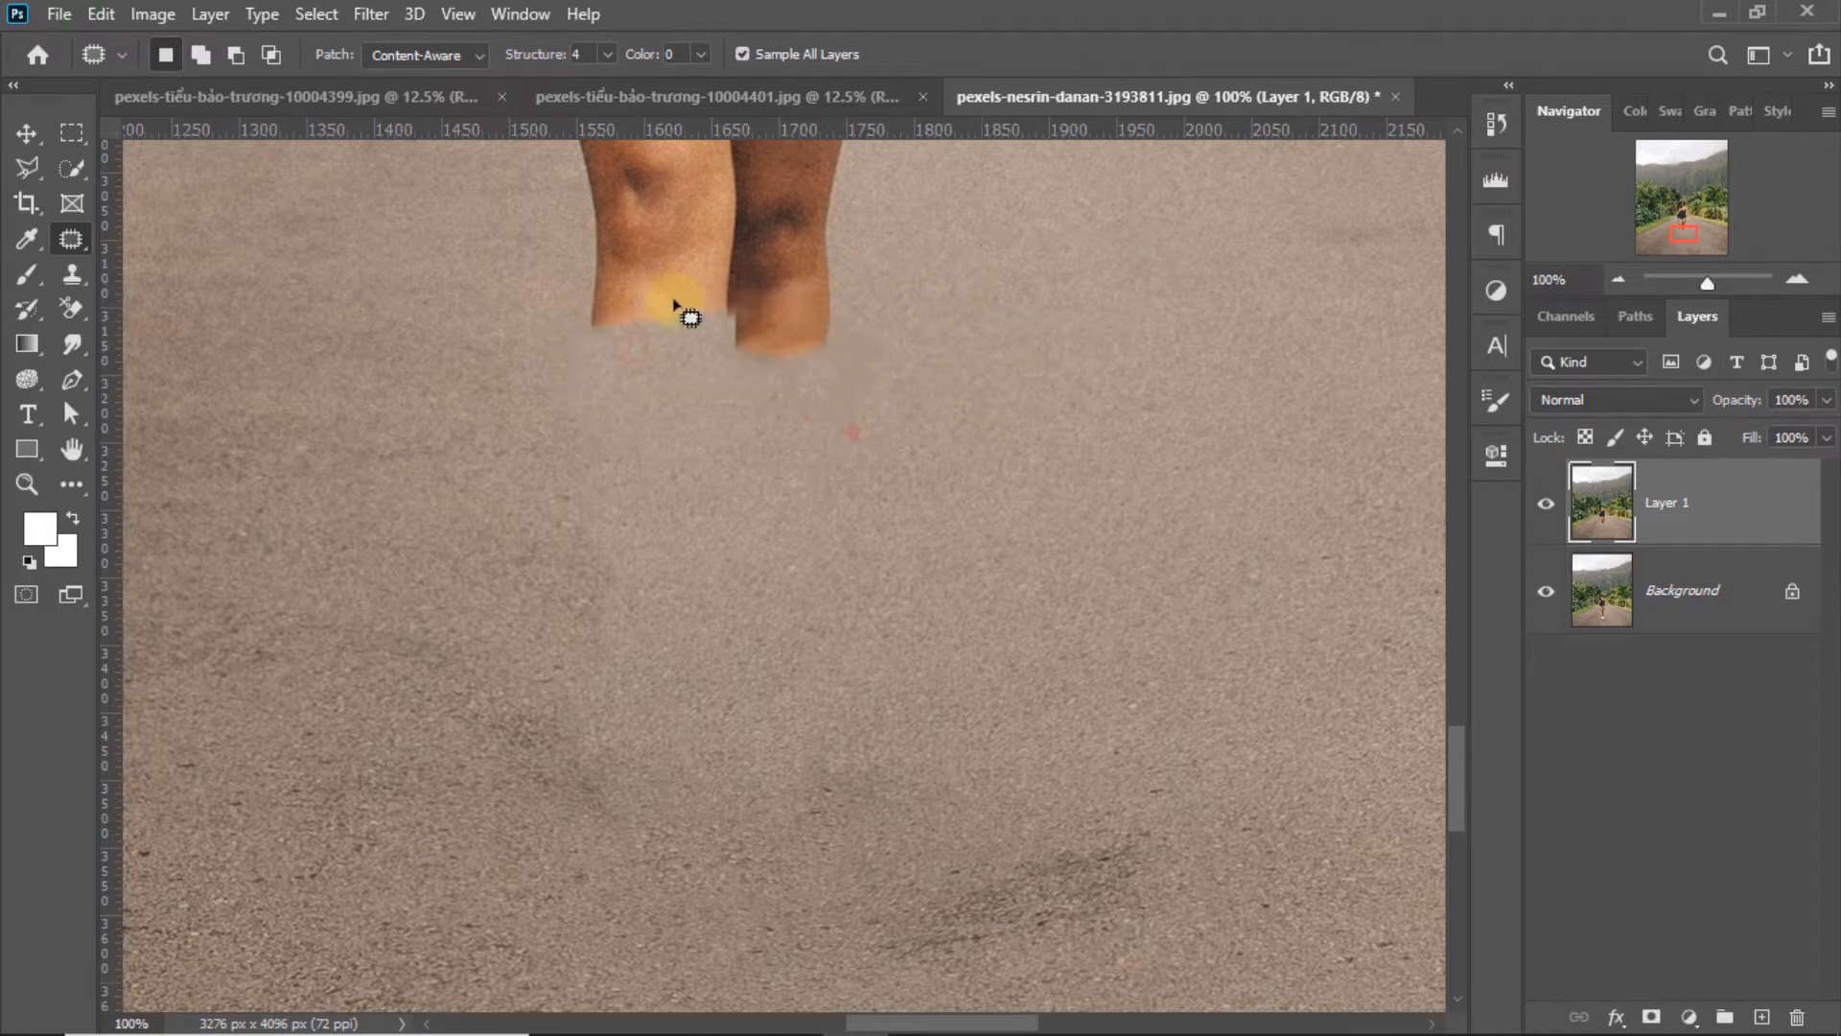
pyautogui.moveTo(831, 309)
pyautogui.mouseDown()
pyautogui.moveTo(727, 316)
pyautogui.moveTo(967, 312)
pyautogui.mouseUp()
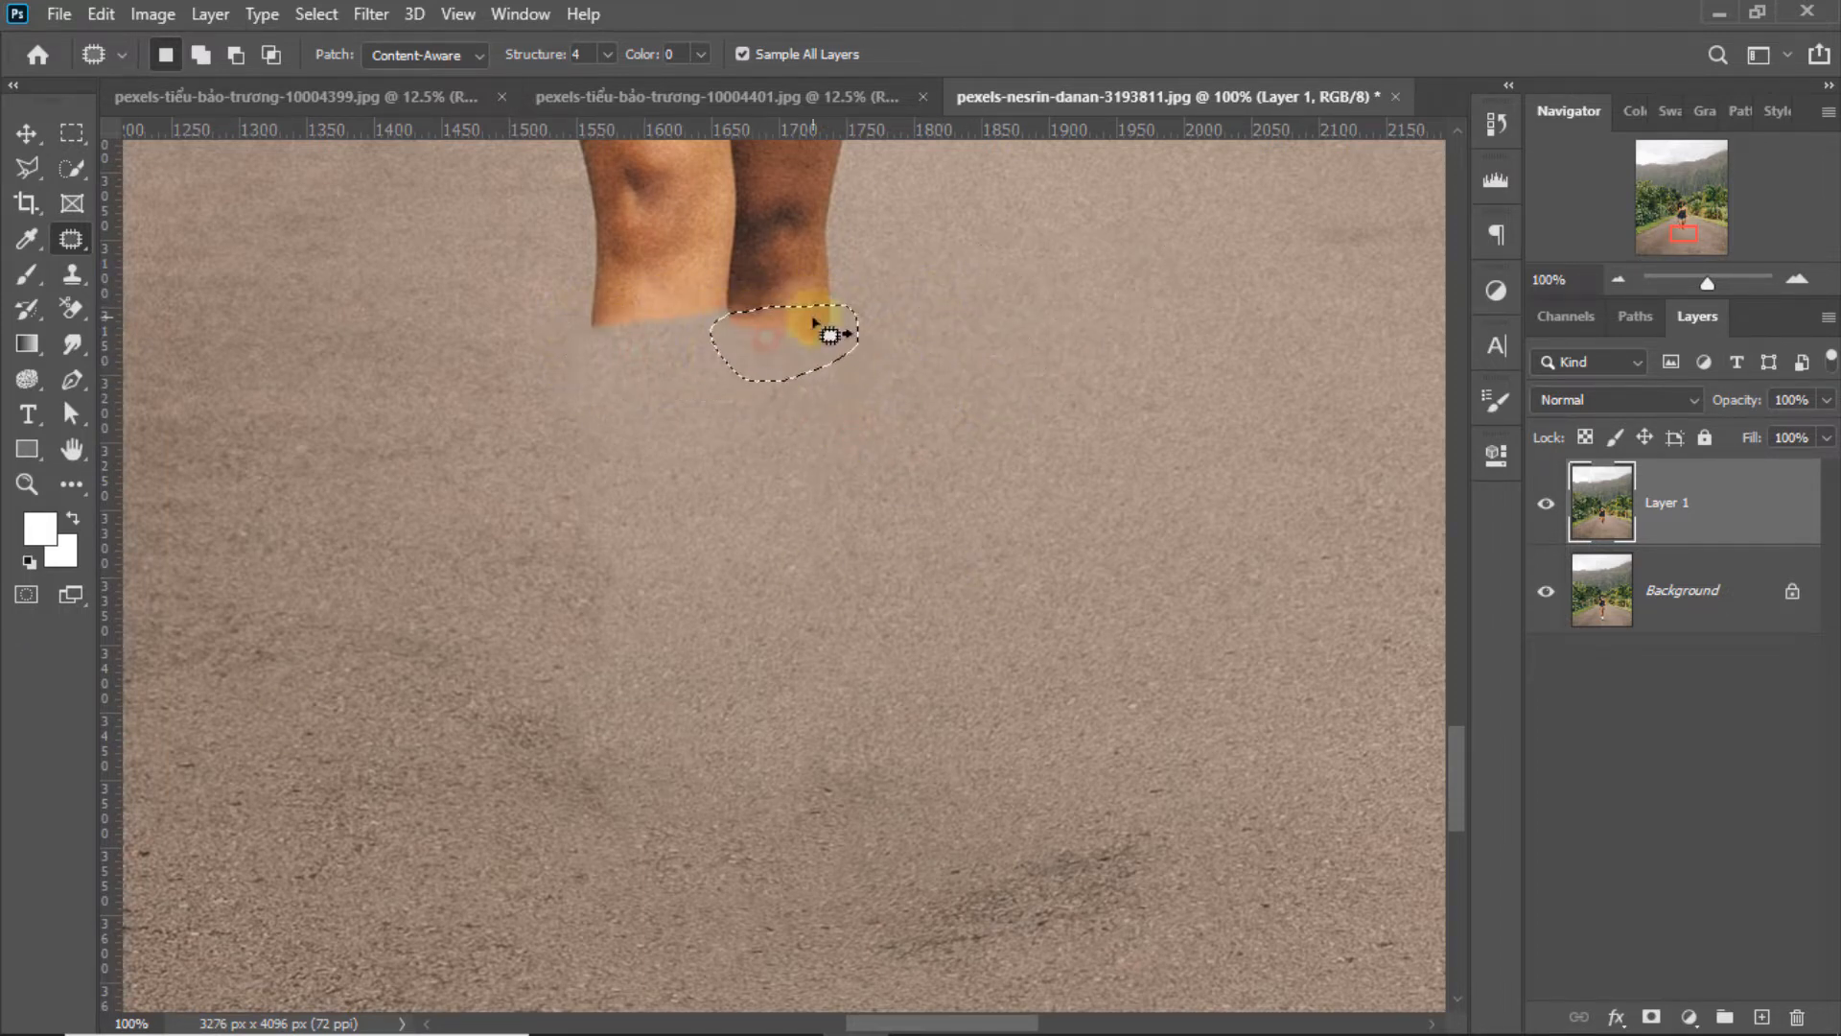
pyautogui.click(834, 452)
# Patch both knees with asphalt from the road beside the legs and clear the selection
pyautogui.scroll(3, 902, 446)
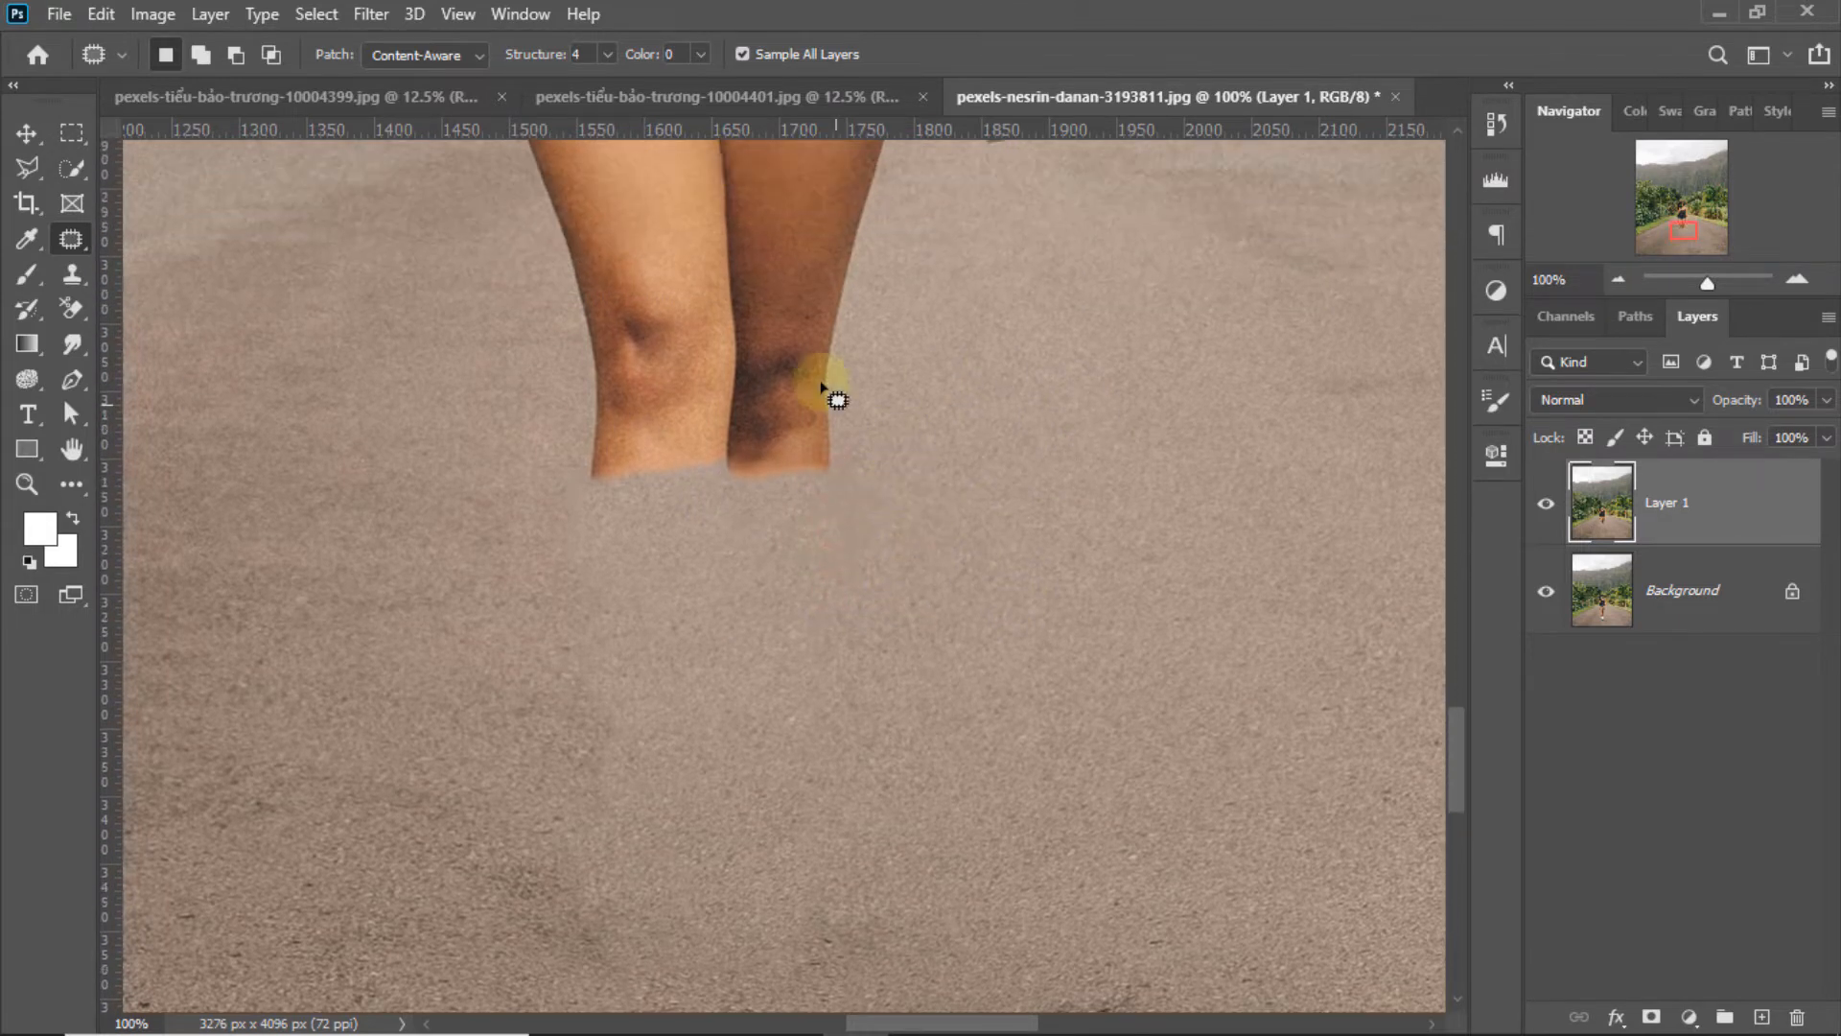
pyautogui.moveTo(775, 369); pyautogui.dragTo(769, 505)
pyautogui.moveTo(834, 416)
pyautogui.mouseDown()
pyautogui.moveTo(1036, 415)
pyautogui.moveTo(594, 401)
pyautogui.mouseUp()
pyautogui.click(794, 433)
pyautogui.moveTo(771, 432); pyautogui.dragTo(794, 402)
pyautogui.moveTo(694, 423)
pyautogui.mouseDown()
pyautogui.moveTo(831, 420)
pyautogui.moveTo(552, 437)
pyautogui.mouseUp()
pyautogui.click(691, 458)
pyautogui.click(808, 462)
pyautogui.moveTo(576, 343)
pyautogui.mouseDown()
pyautogui.moveTo(811, 315)
pyautogui.moveTo(604, 458)
pyautogui.moveTo(581, 342)
pyautogui.moveTo(970, 365)
pyautogui.mouseUp()
pyautogui.moveTo(572, 282); pyautogui.dragTo(874, 323)
pyautogui.moveTo(579, 387)
pyautogui.mouseDown()
pyautogui.moveTo(572, 288)
pyautogui.moveTo(912, 382)
pyautogui.moveTo(912, 345)
pyautogui.mouseUp()
pyautogui.hotkey('ctrl', 'd')
# Patch the uneven leg ends just above the knees and the road area beneath them
pyautogui.scroll(3, 879, 388)
pyautogui.scroll(2, 880, 388)
pyautogui.moveTo(666, 605); pyautogui.dragTo(649, 615)
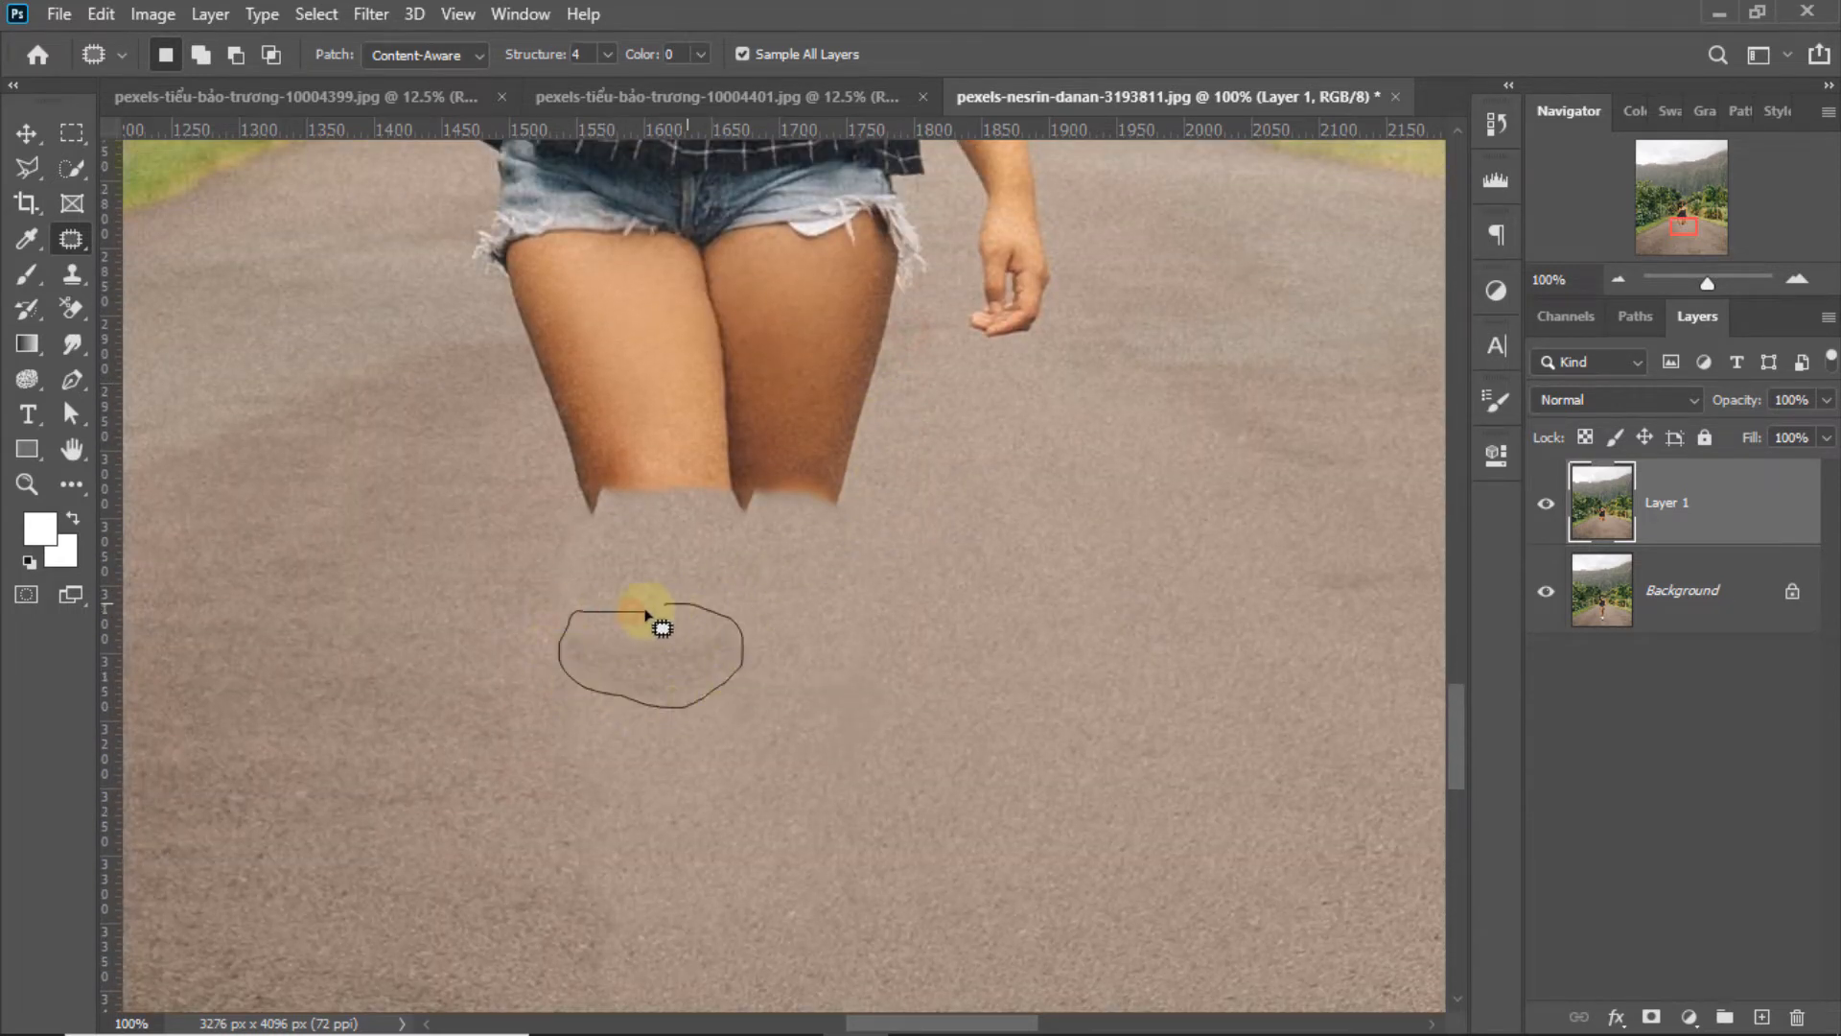
pyautogui.moveTo(790, 656); pyautogui.dragTo(791, 656)
pyautogui.click(810, 548)
pyautogui.moveTo(883, 422)
pyautogui.mouseDown()
pyautogui.moveTo(539, 448)
pyautogui.moveTo(882, 464)
pyautogui.mouseUp()
pyautogui.moveTo(769, 495); pyautogui.dragTo(1007, 586)
pyautogui.hotkey('ctrl', 'd')
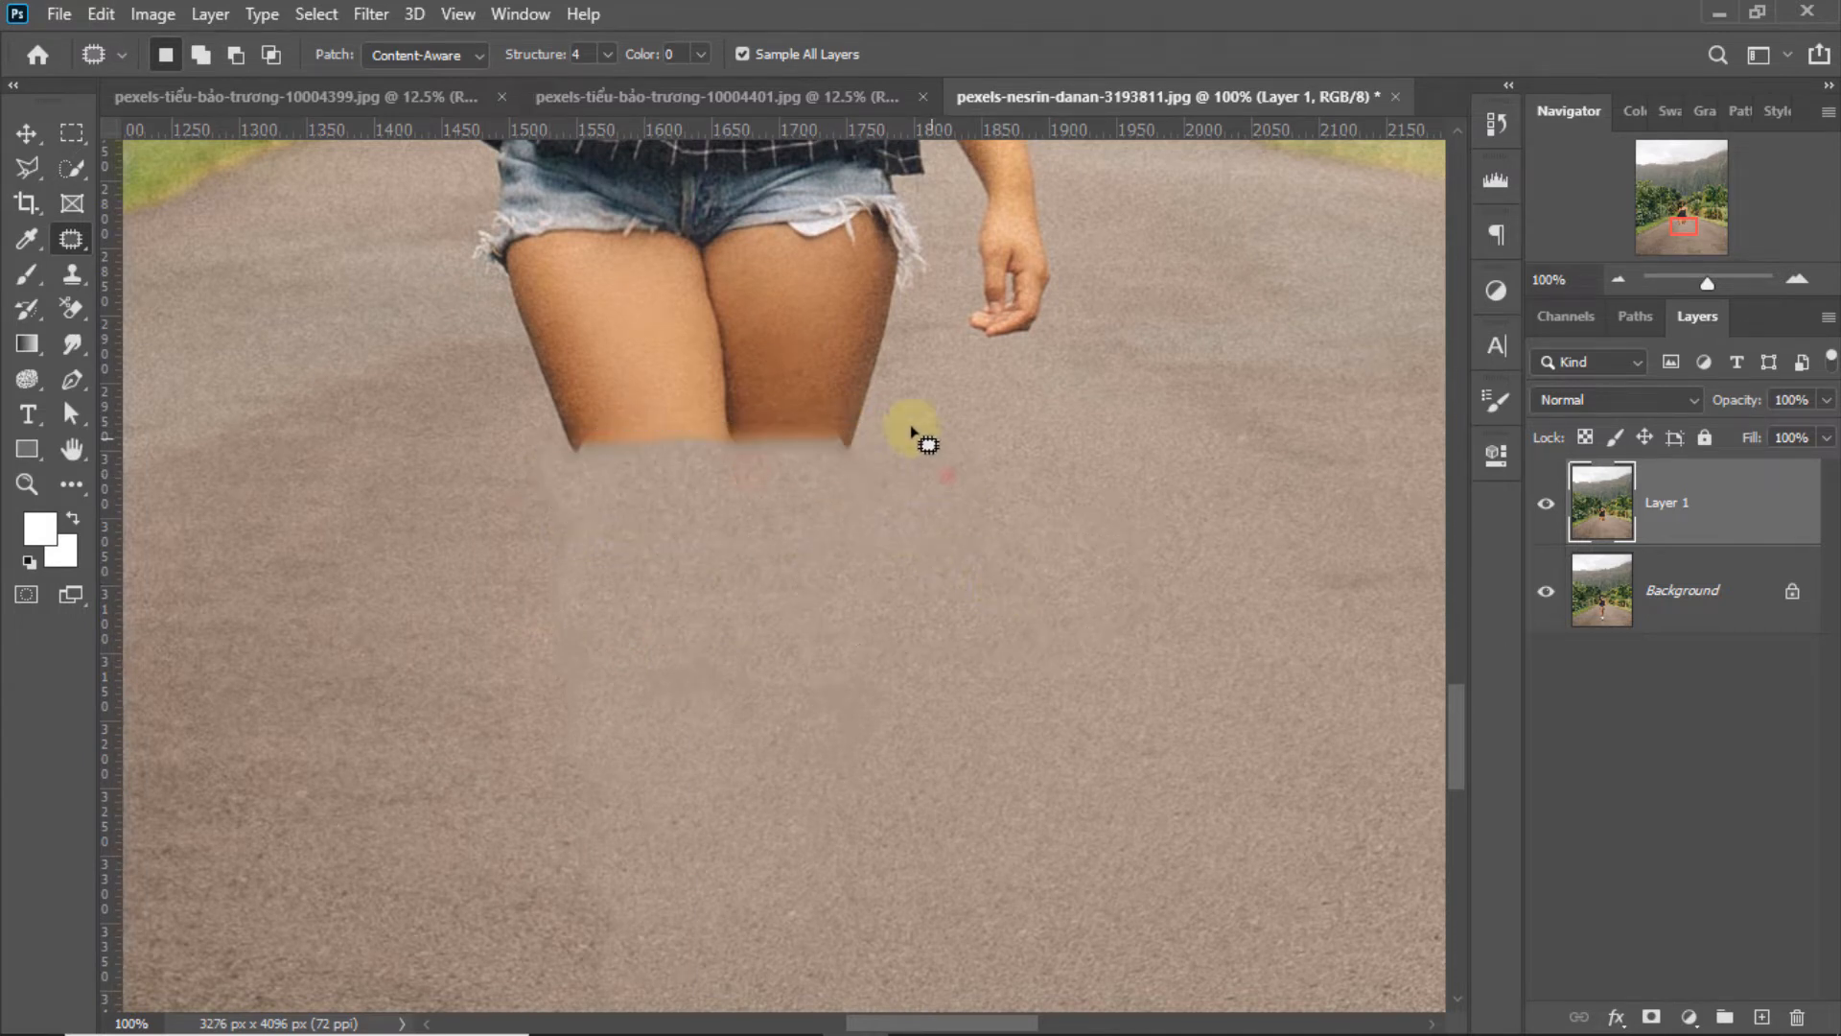
# Remove the thighs in successive horizontal bands of asphalt patches up to just below the shorts
pyautogui.moveTo(884, 393)
pyautogui.mouseDown()
pyautogui.moveTo(534, 410)
pyautogui.moveTo(903, 412)
pyautogui.moveTo(885, 394)
pyautogui.mouseUp()
pyautogui.moveTo(805, 423); pyautogui.dragTo(999, 506)
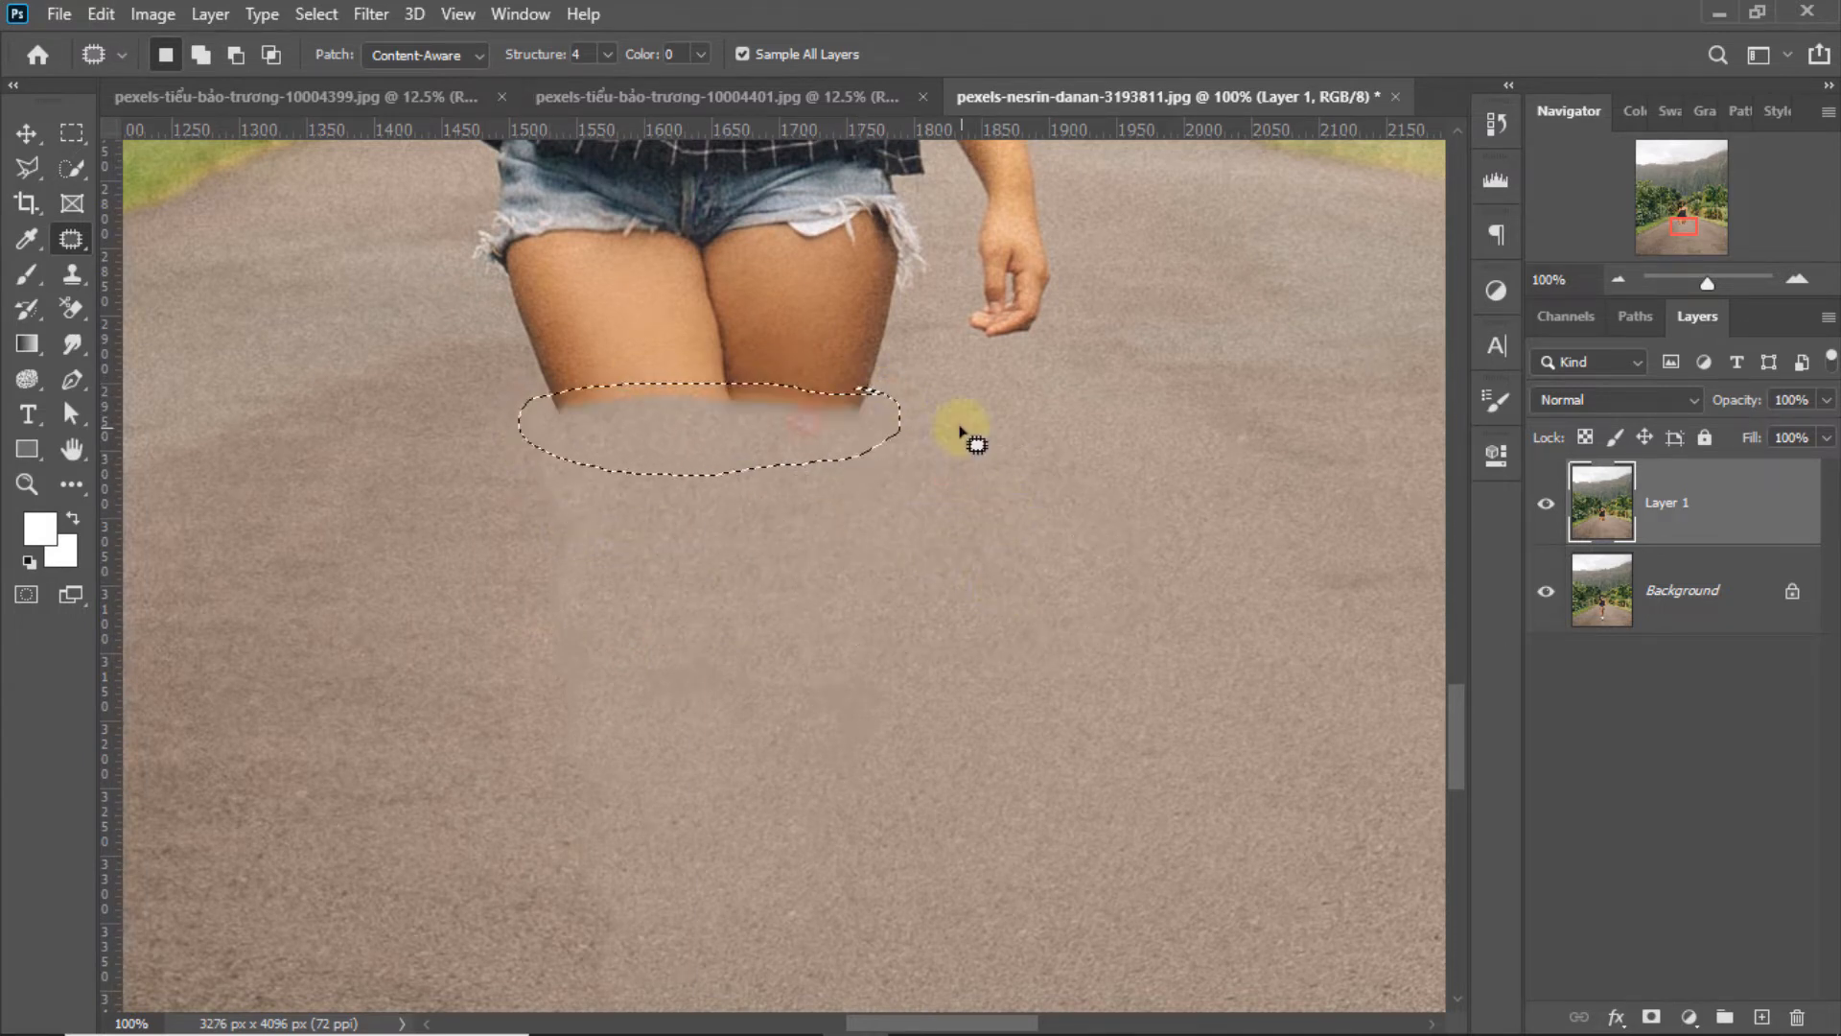
pyautogui.click(962, 425)
pyautogui.moveTo(894, 368)
pyautogui.mouseDown()
pyautogui.moveTo(705, 362)
pyautogui.moveTo(987, 481)
pyautogui.mouseUp()
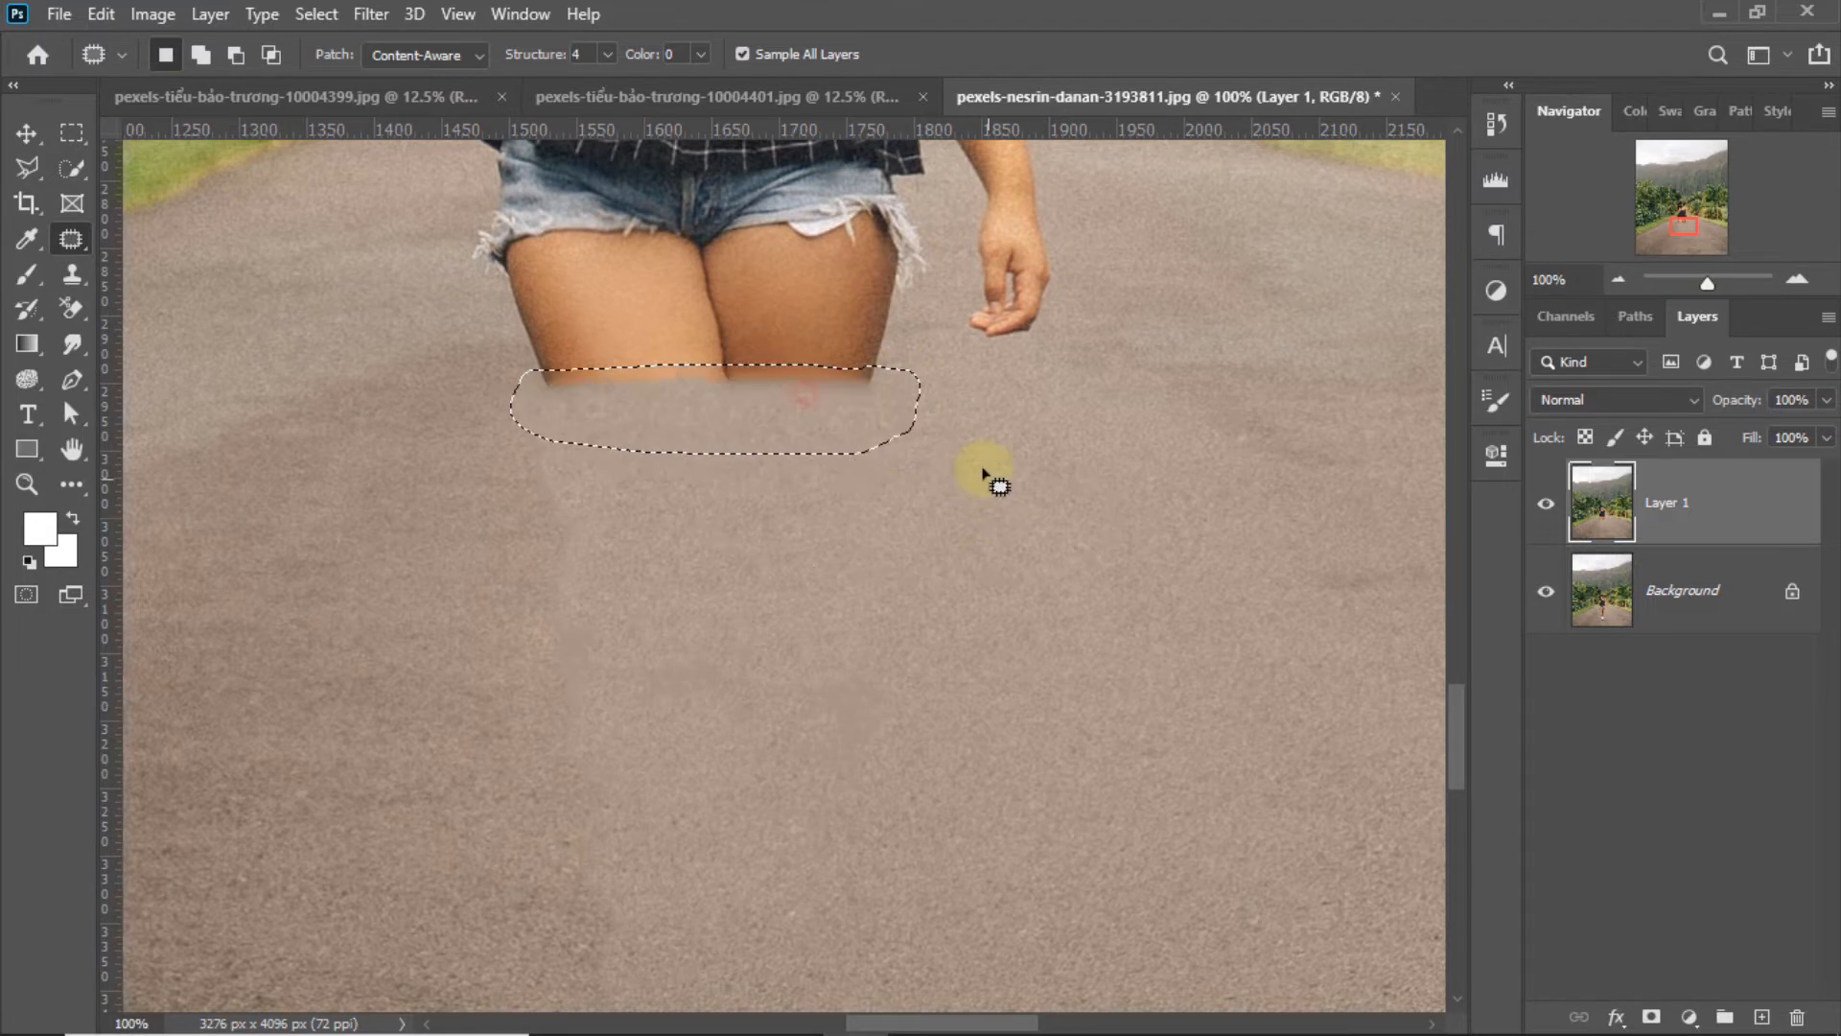
pyautogui.click(987, 480)
pyautogui.moveTo(888, 337)
pyautogui.mouseDown()
pyautogui.moveTo(781, 329)
pyautogui.moveTo(781, 424)
pyautogui.moveTo(890, 336)
pyautogui.moveTo(974, 419)
pyautogui.moveTo(711, 308)
pyautogui.moveTo(1023, 433)
pyautogui.mouseUp()
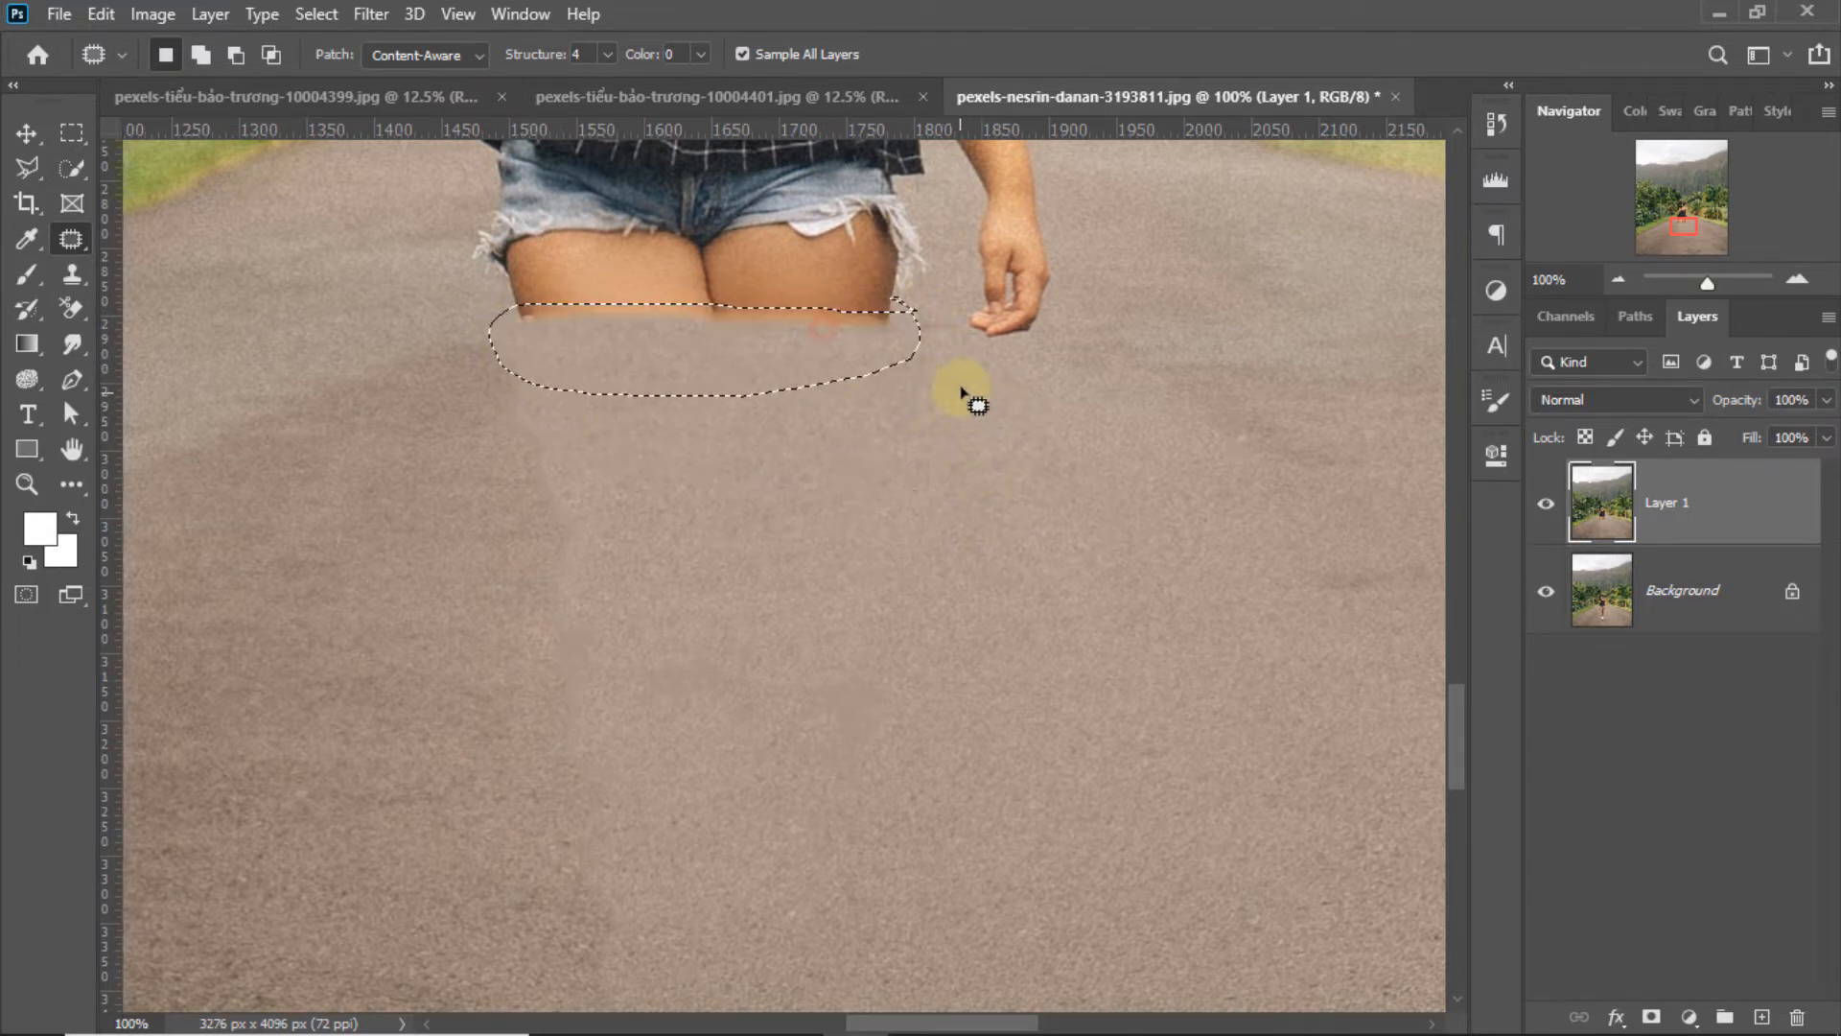
pyautogui.moveTo(897, 275)
pyautogui.mouseDown()
pyautogui.moveTo(679, 275)
pyautogui.moveTo(943, 324)
pyautogui.moveTo(906, 277)
pyautogui.mouseUp()
pyautogui.moveTo(880, 317); pyautogui.dragTo(959, 399)
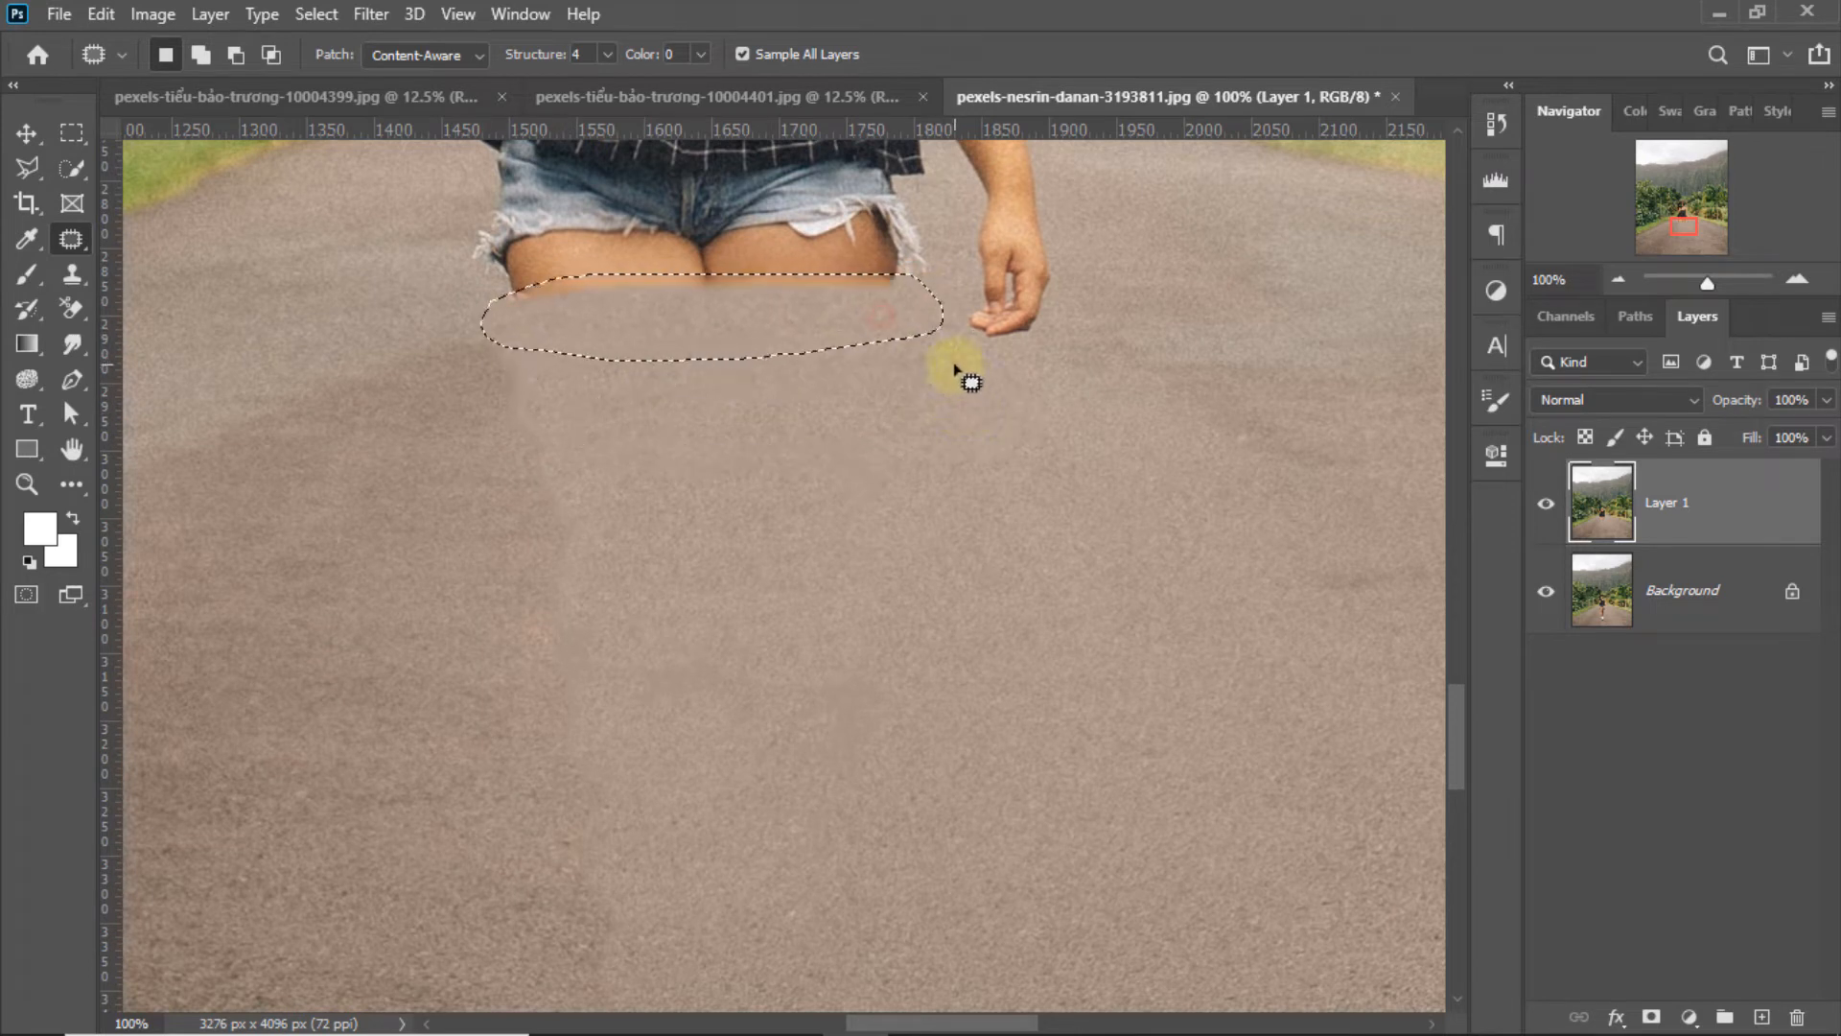
pyautogui.click(954, 367)
# Patch the tops of the thighs and the frayed lower part of the denim shorts with road texture
pyautogui.moveTo(920, 239)
pyautogui.mouseDown()
pyautogui.moveTo(711, 242)
pyautogui.moveTo(927, 309)
pyautogui.moveTo(881, 246)
pyautogui.mouseUp()
pyautogui.moveTo(884, 269); pyautogui.dragTo(906, 363)
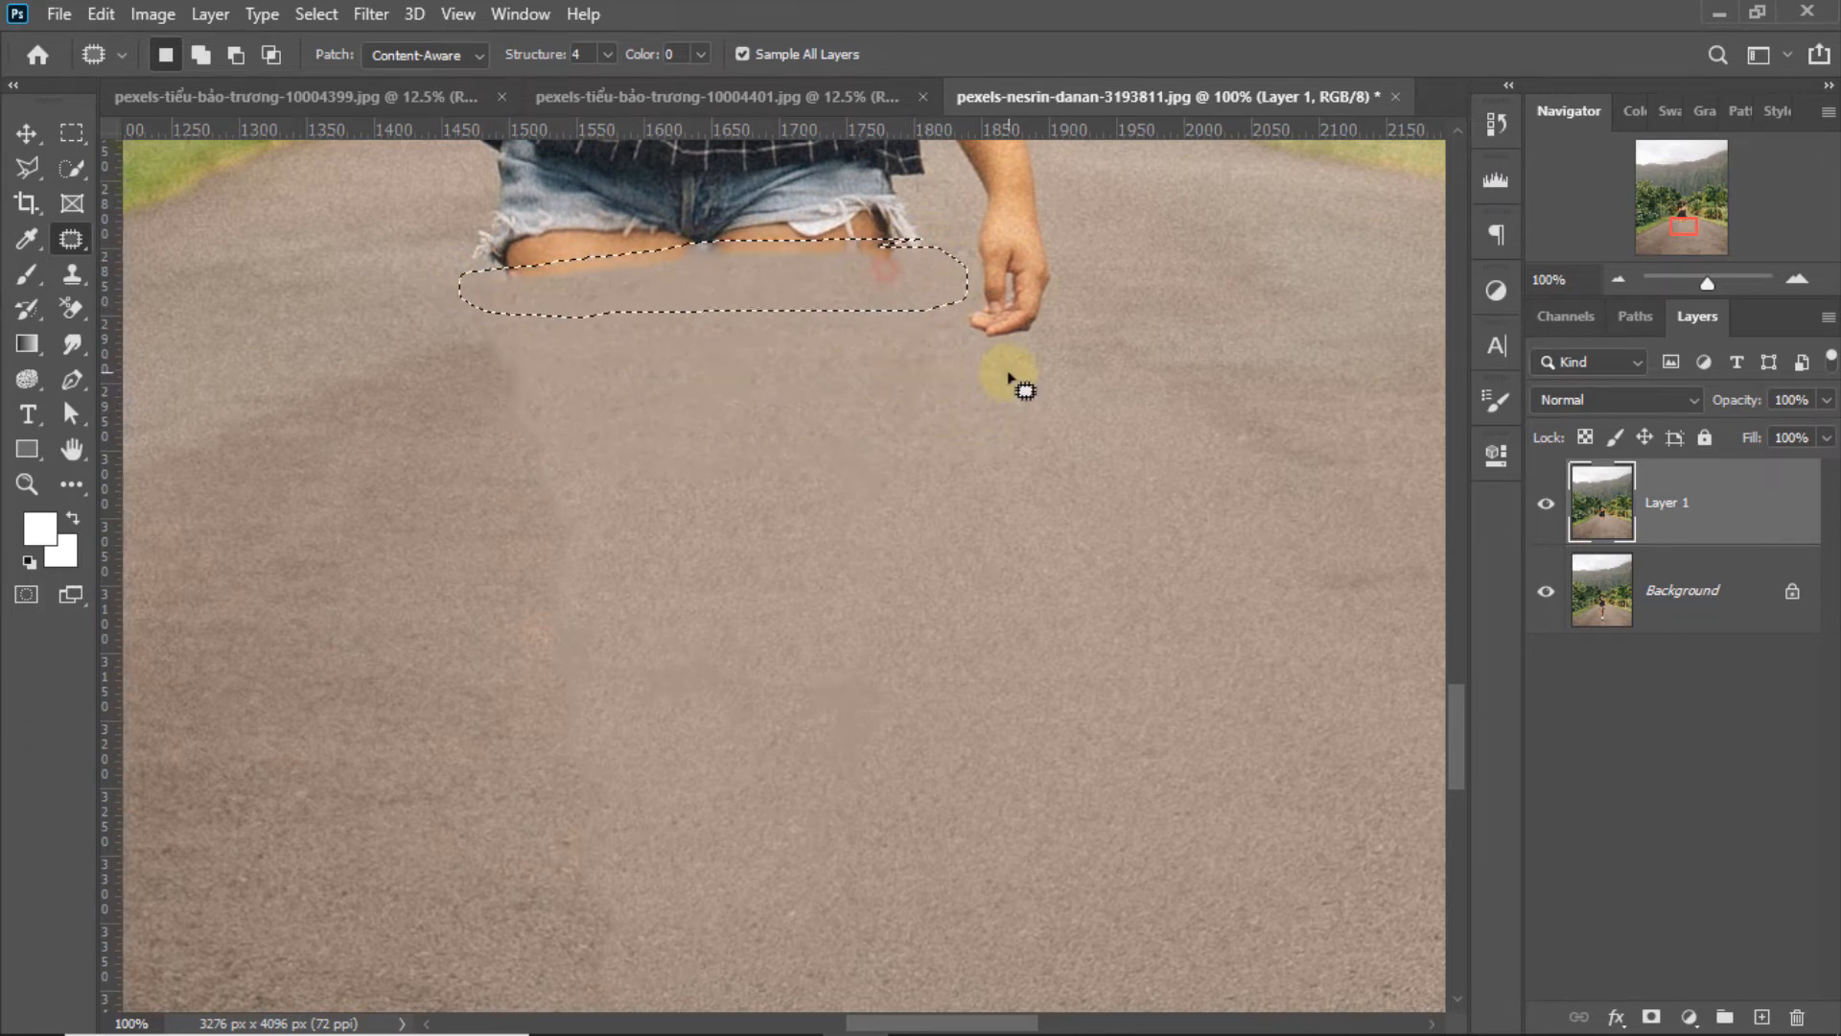
pyautogui.click(1008, 371)
pyautogui.moveTo(939, 199)
pyautogui.mouseDown()
pyautogui.moveTo(727, 198)
pyautogui.moveTo(619, 300)
pyautogui.moveTo(930, 213)
pyautogui.moveTo(903, 352)
pyautogui.mouseUp()
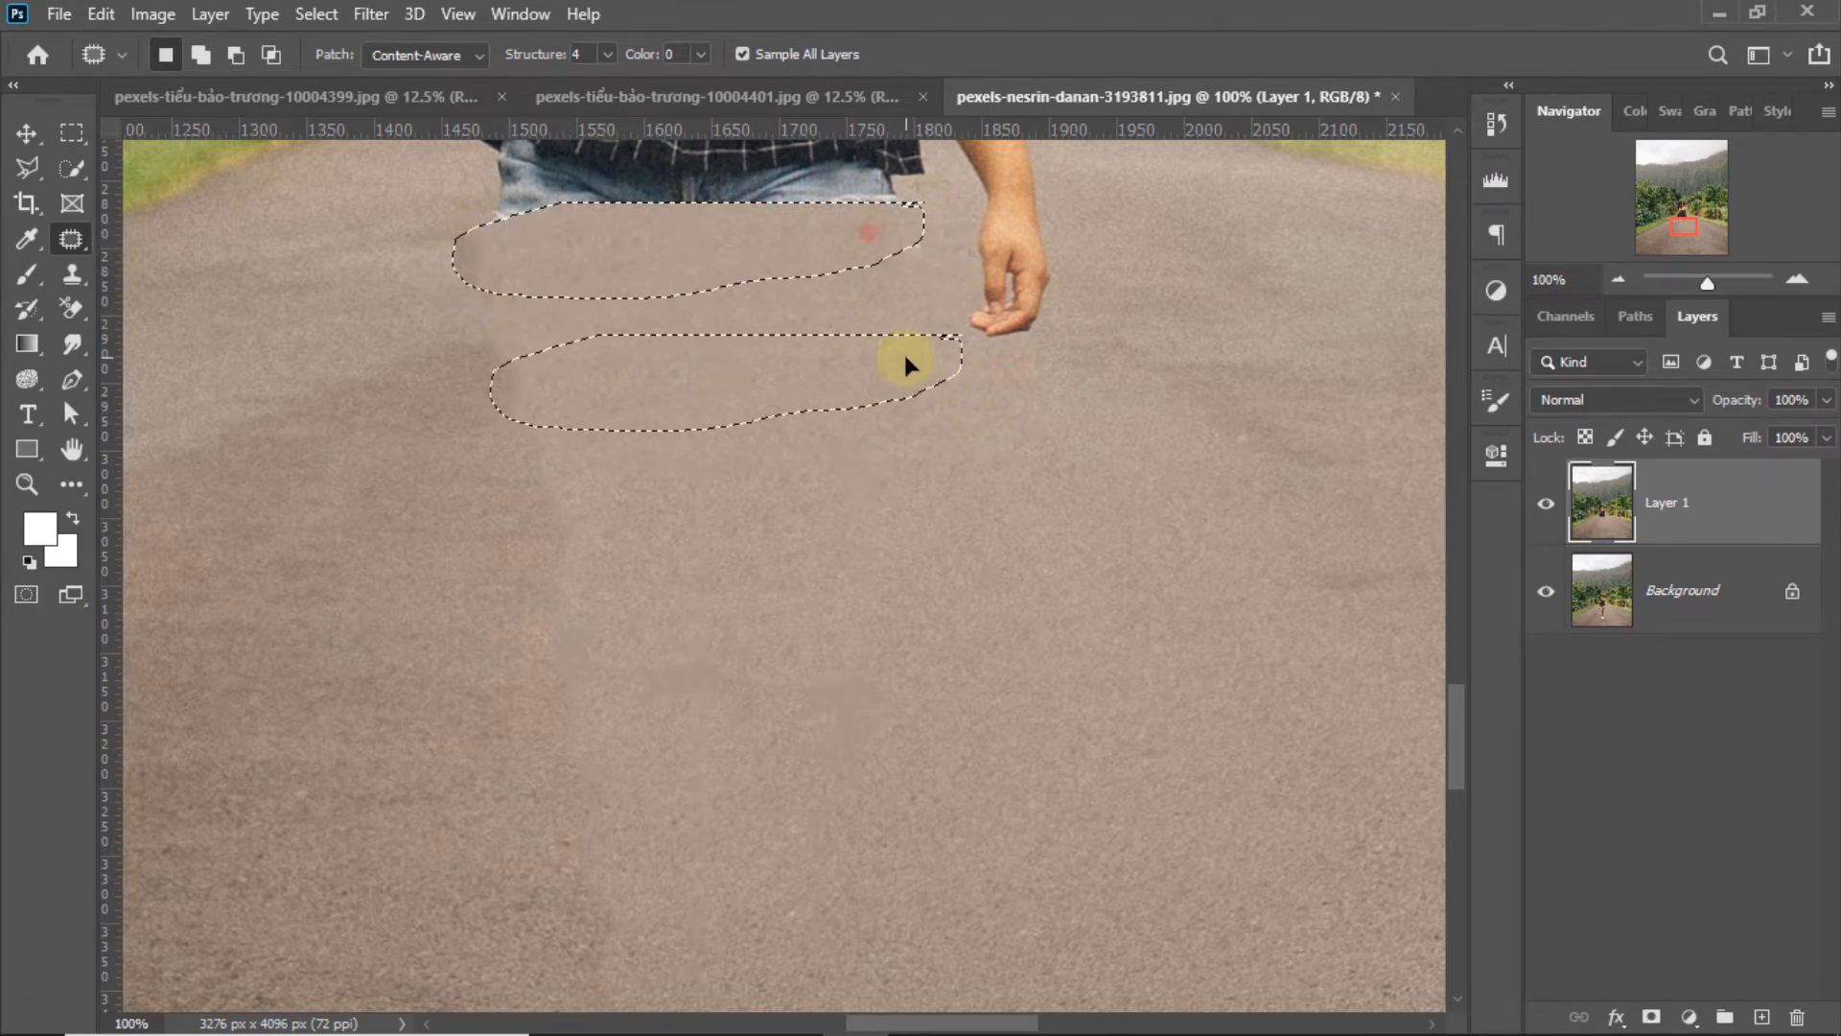
pyautogui.click(990, 396)
# Patch the woman's lowered hand with the adjacent road surface
pyautogui.moveTo(934, 214); pyautogui.dragTo(1032, 339)
pyautogui.moveTo(989, 235); pyautogui.dragTo(1136, 258)
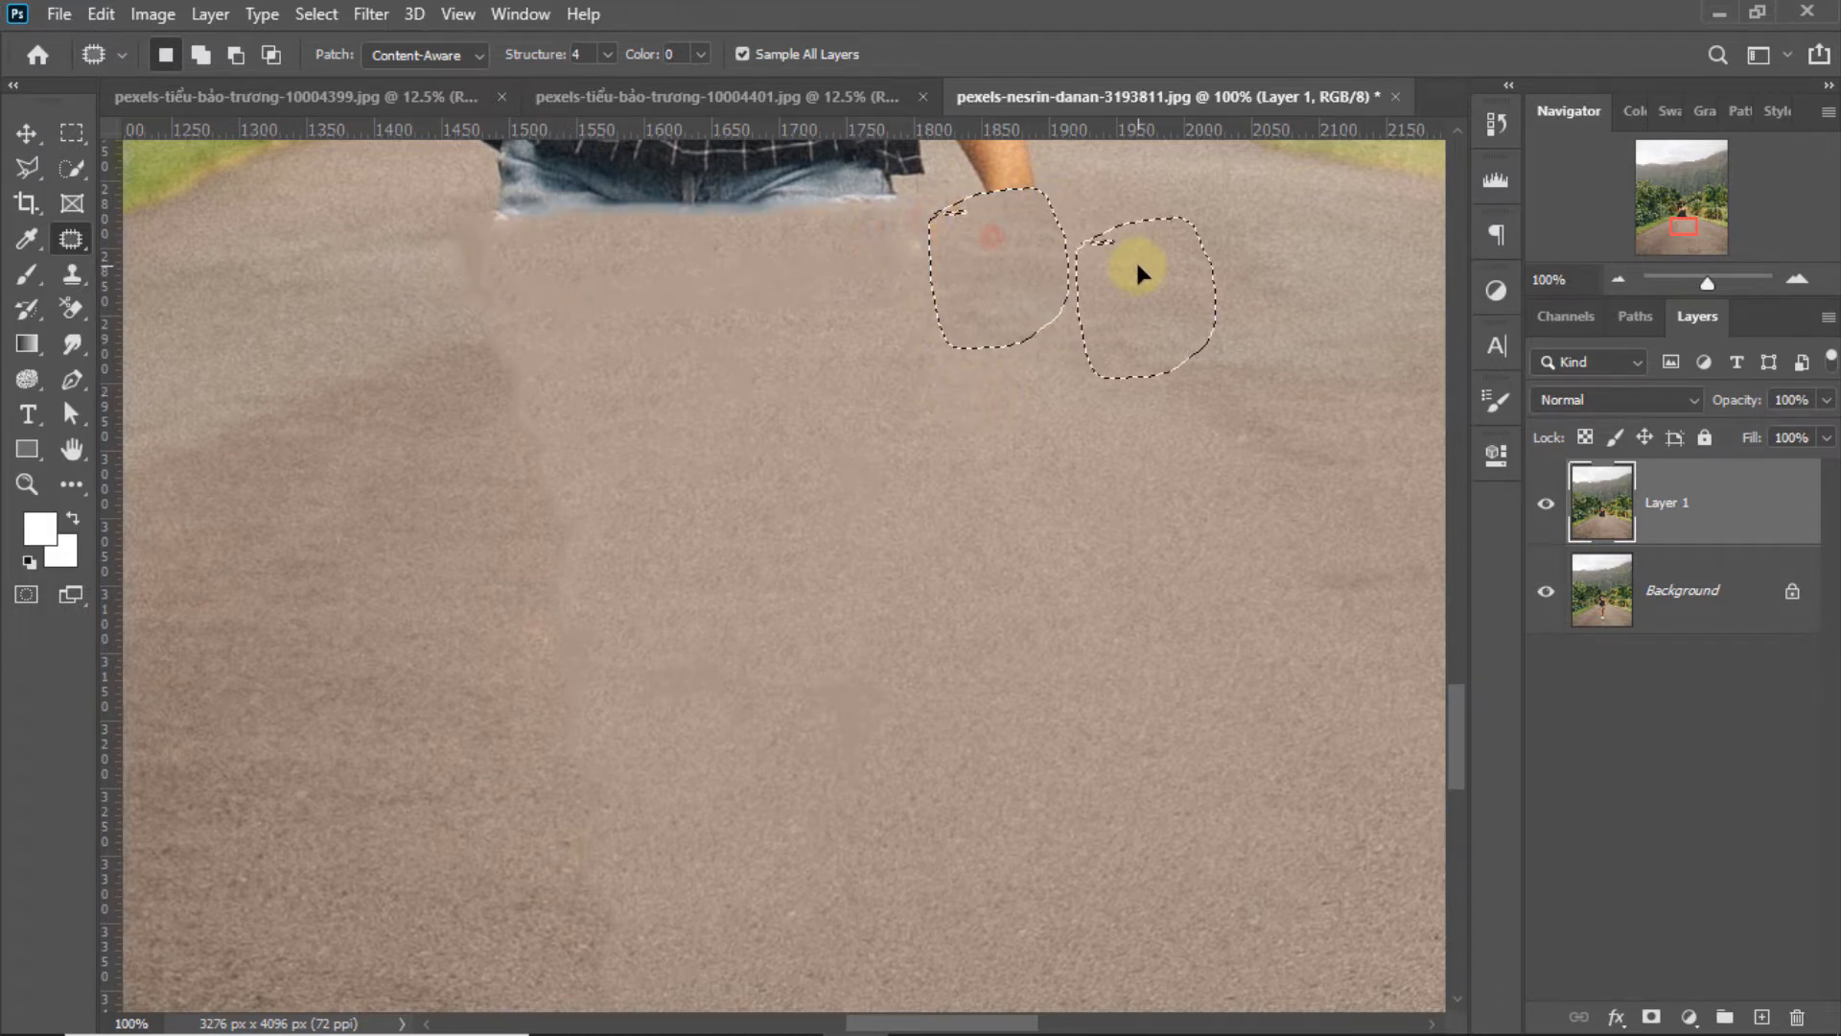
pyautogui.click(975, 399)
# Patch the wrist and lower forearm of the lowered arm with road texture
pyautogui.scroll(3, 972, 398)
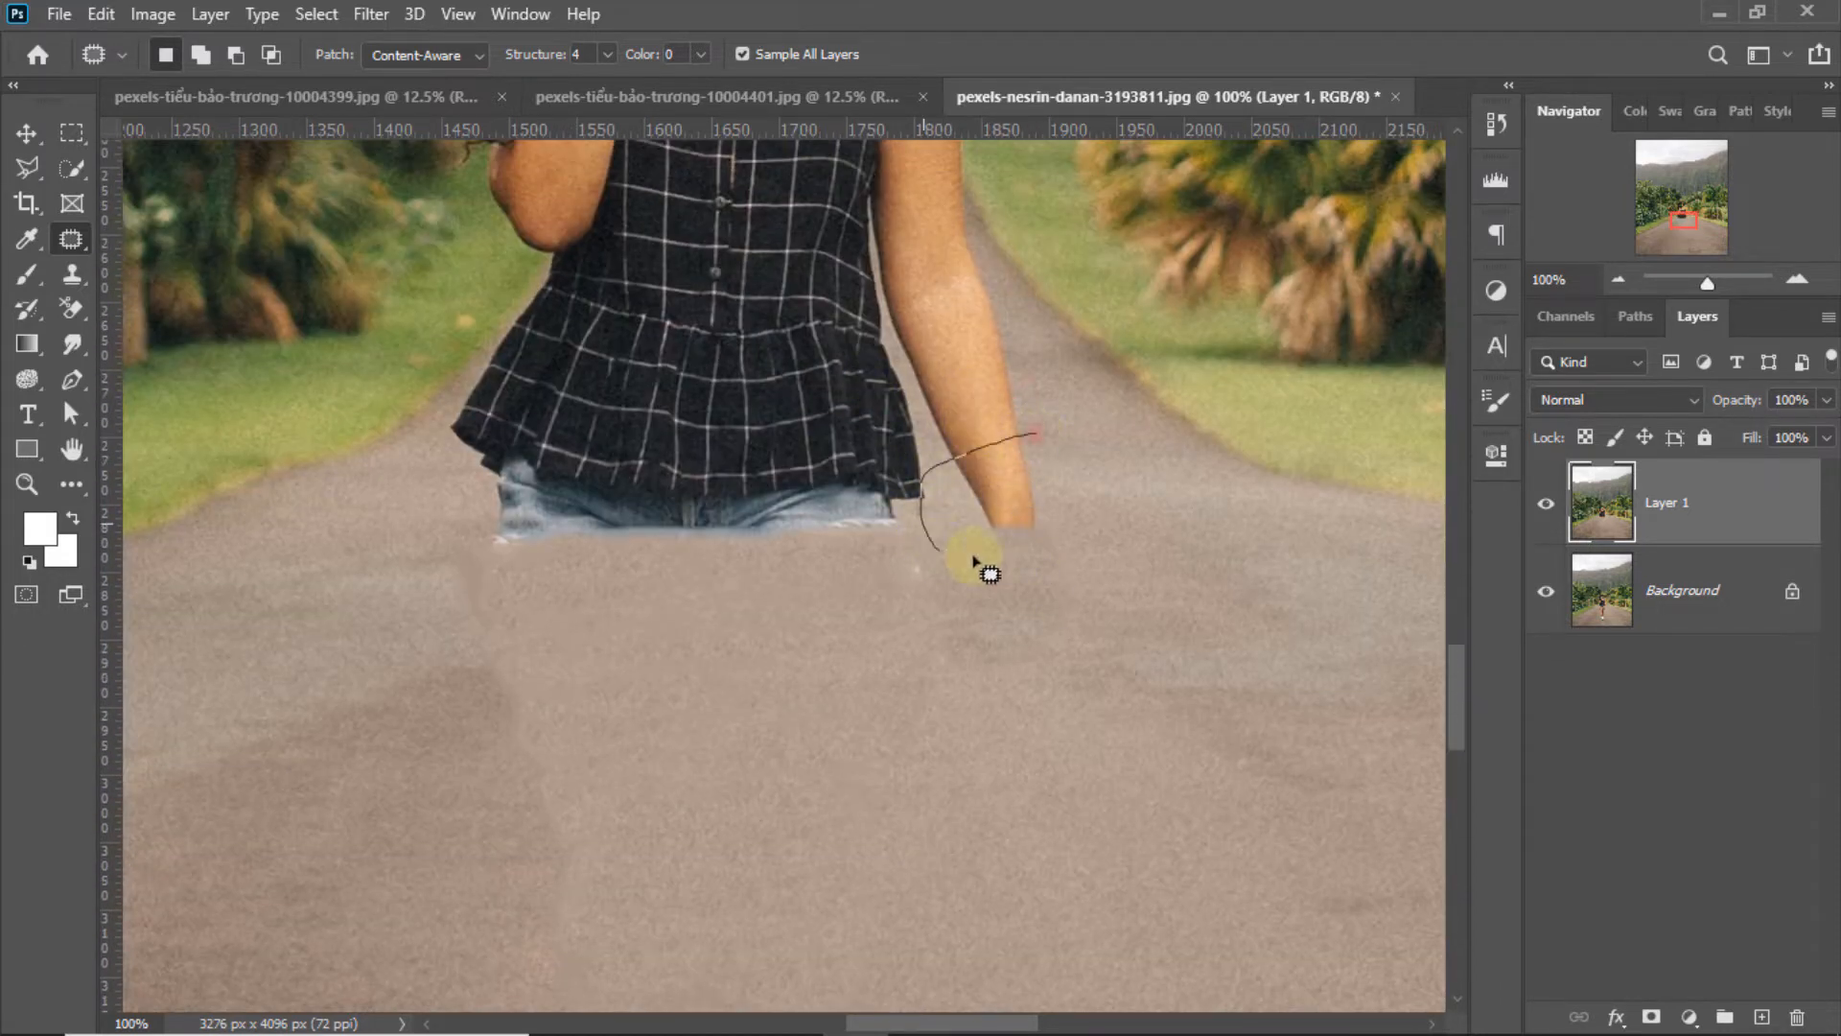
pyautogui.moveTo(1022, 479); pyautogui.dragTo(983, 588)
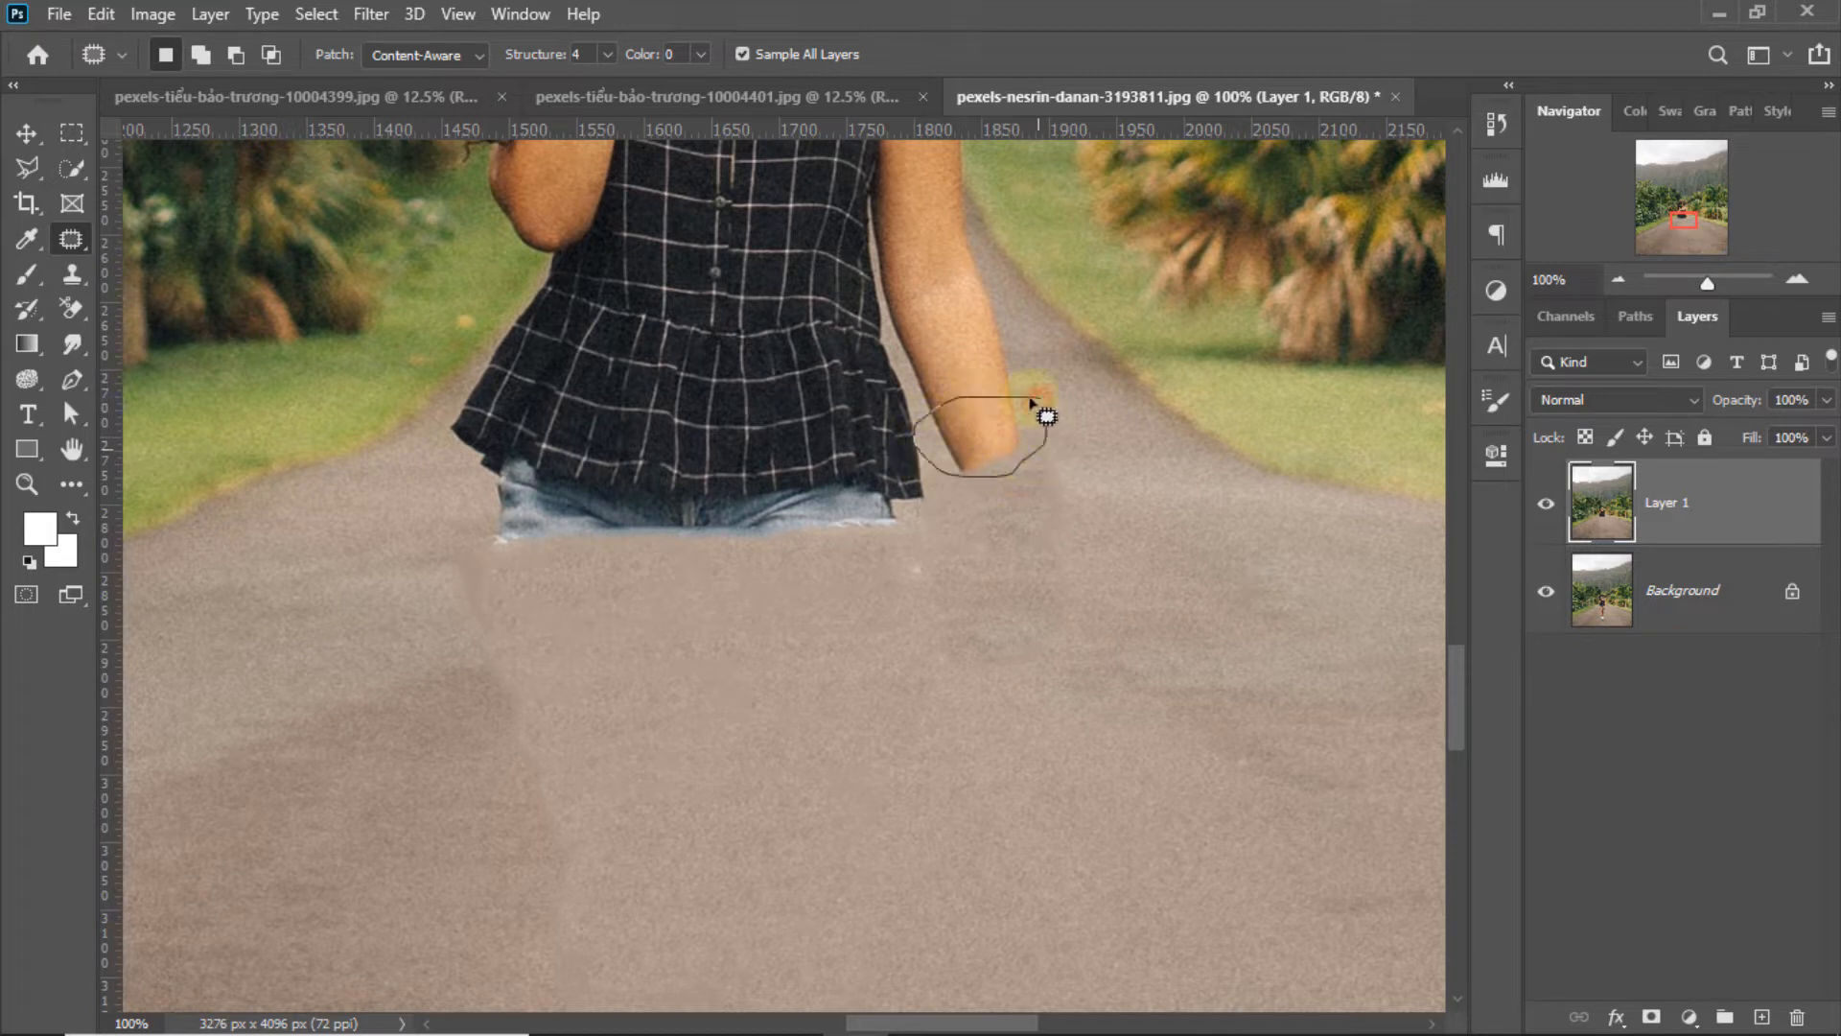
pyautogui.click(1059, 381)
pyautogui.moveTo(1126, 470); pyautogui.dragTo(1085, 474)
pyautogui.click(1031, 358)
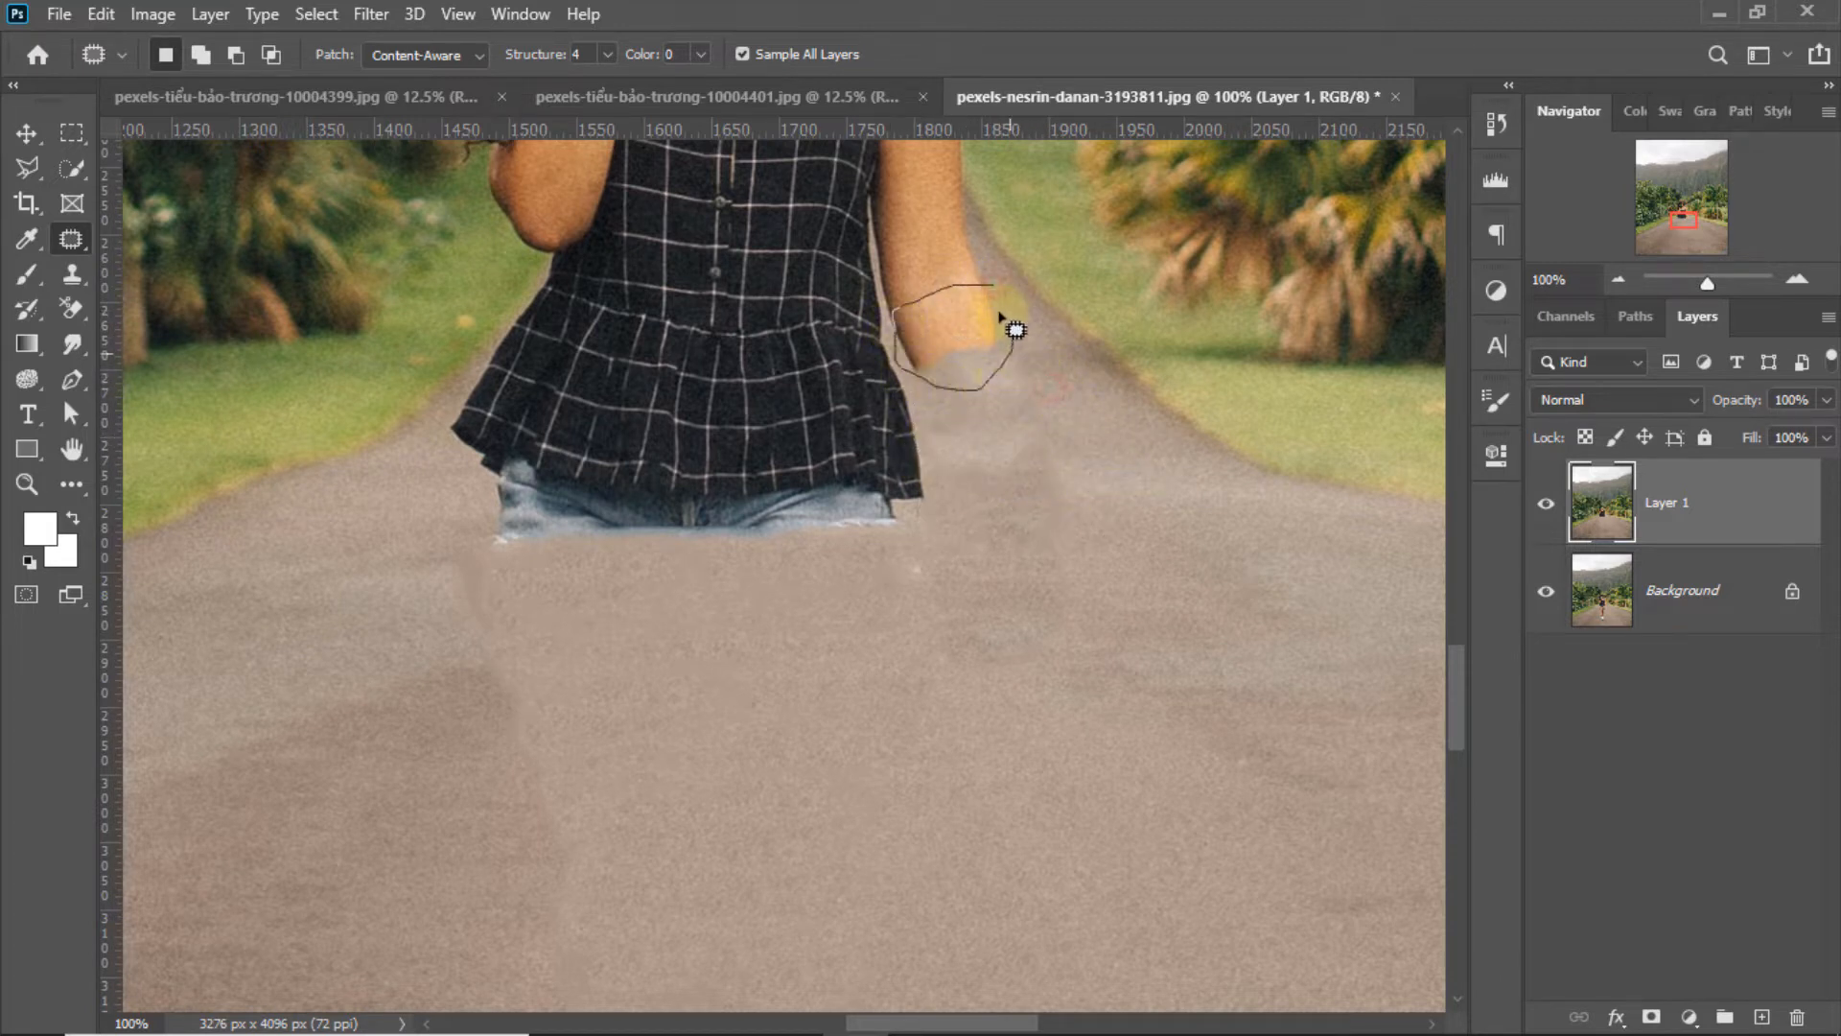
pyautogui.moveTo(1000, 316); pyautogui.dragTo(995, 288)
pyautogui.moveTo(966, 330)
pyautogui.mouseDown()
pyautogui.moveTo(1004, 424)
pyautogui.moveTo(790, 564)
pyautogui.mouseUp()
pyautogui.click(1062, 394)
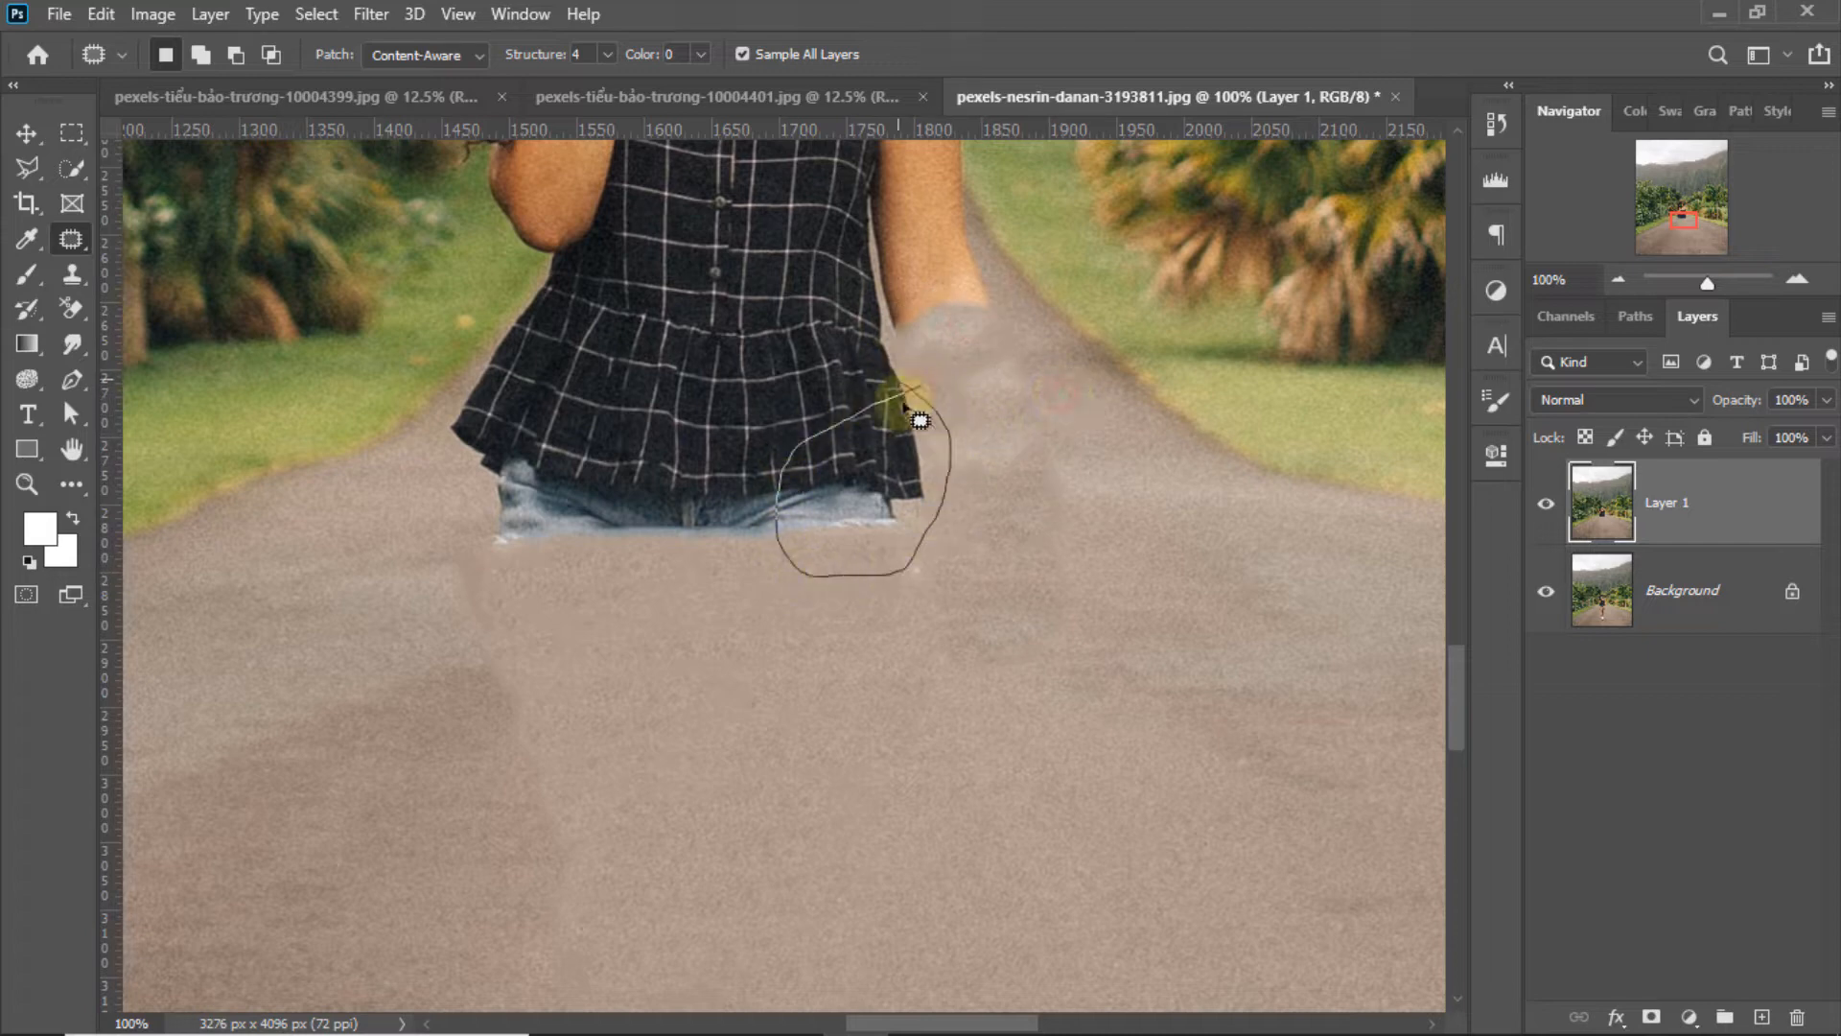
# Patch the blouse's hem corner beside the lowered arm and the remaining denim shorts with asphalt
pyautogui.moveTo(904, 402); pyautogui.dragTo(904, 412)
pyautogui.moveTo(903, 428); pyautogui.dragTo(1067, 526)
pyautogui.click(1005, 437)
pyautogui.moveTo(808, 488)
pyautogui.mouseDown()
pyautogui.moveTo(725, 472)
pyautogui.moveTo(477, 542)
pyautogui.moveTo(806, 490)
pyautogui.moveTo(850, 600)
pyautogui.mouseUp()
pyautogui.click(904, 530)
# Patch the remaining forearm of the lowered arm up to the elbow with road texture
pyautogui.scroll(2, 957, 477)
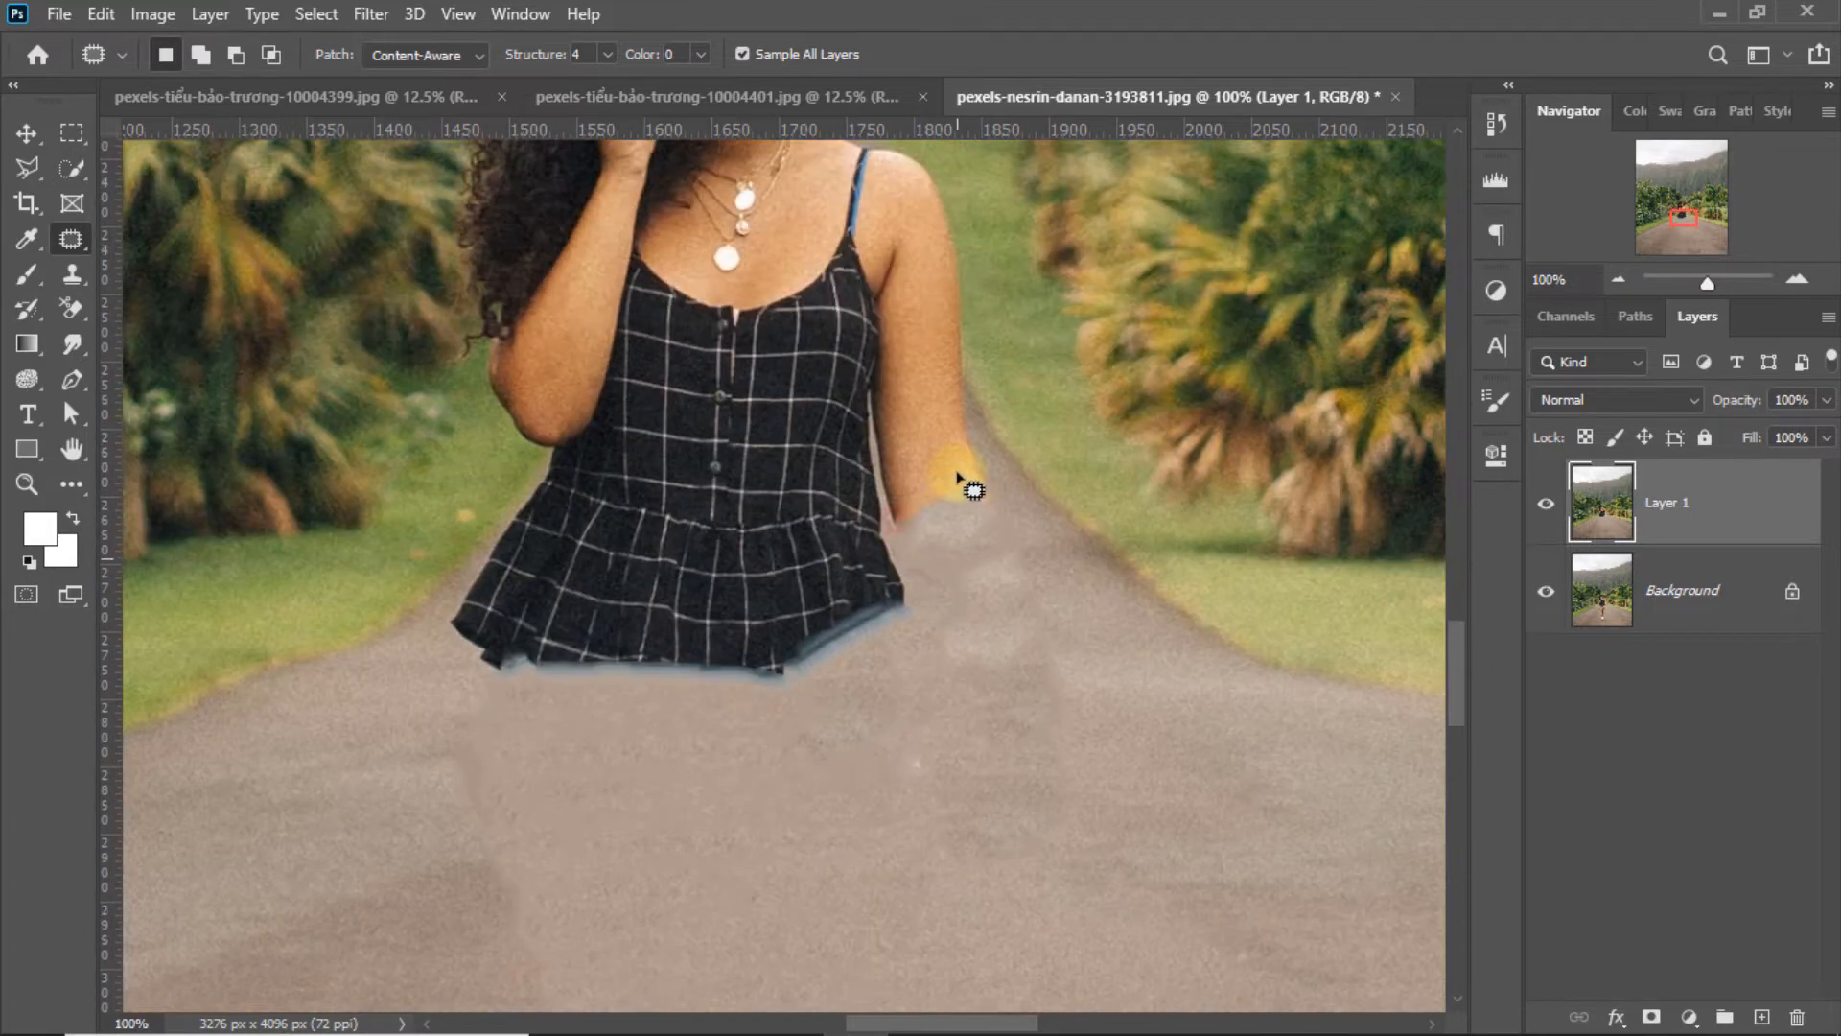
pyautogui.scroll(1, 958, 476)
pyautogui.moveTo(968, 419); pyautogui.dragTo(880, 527)
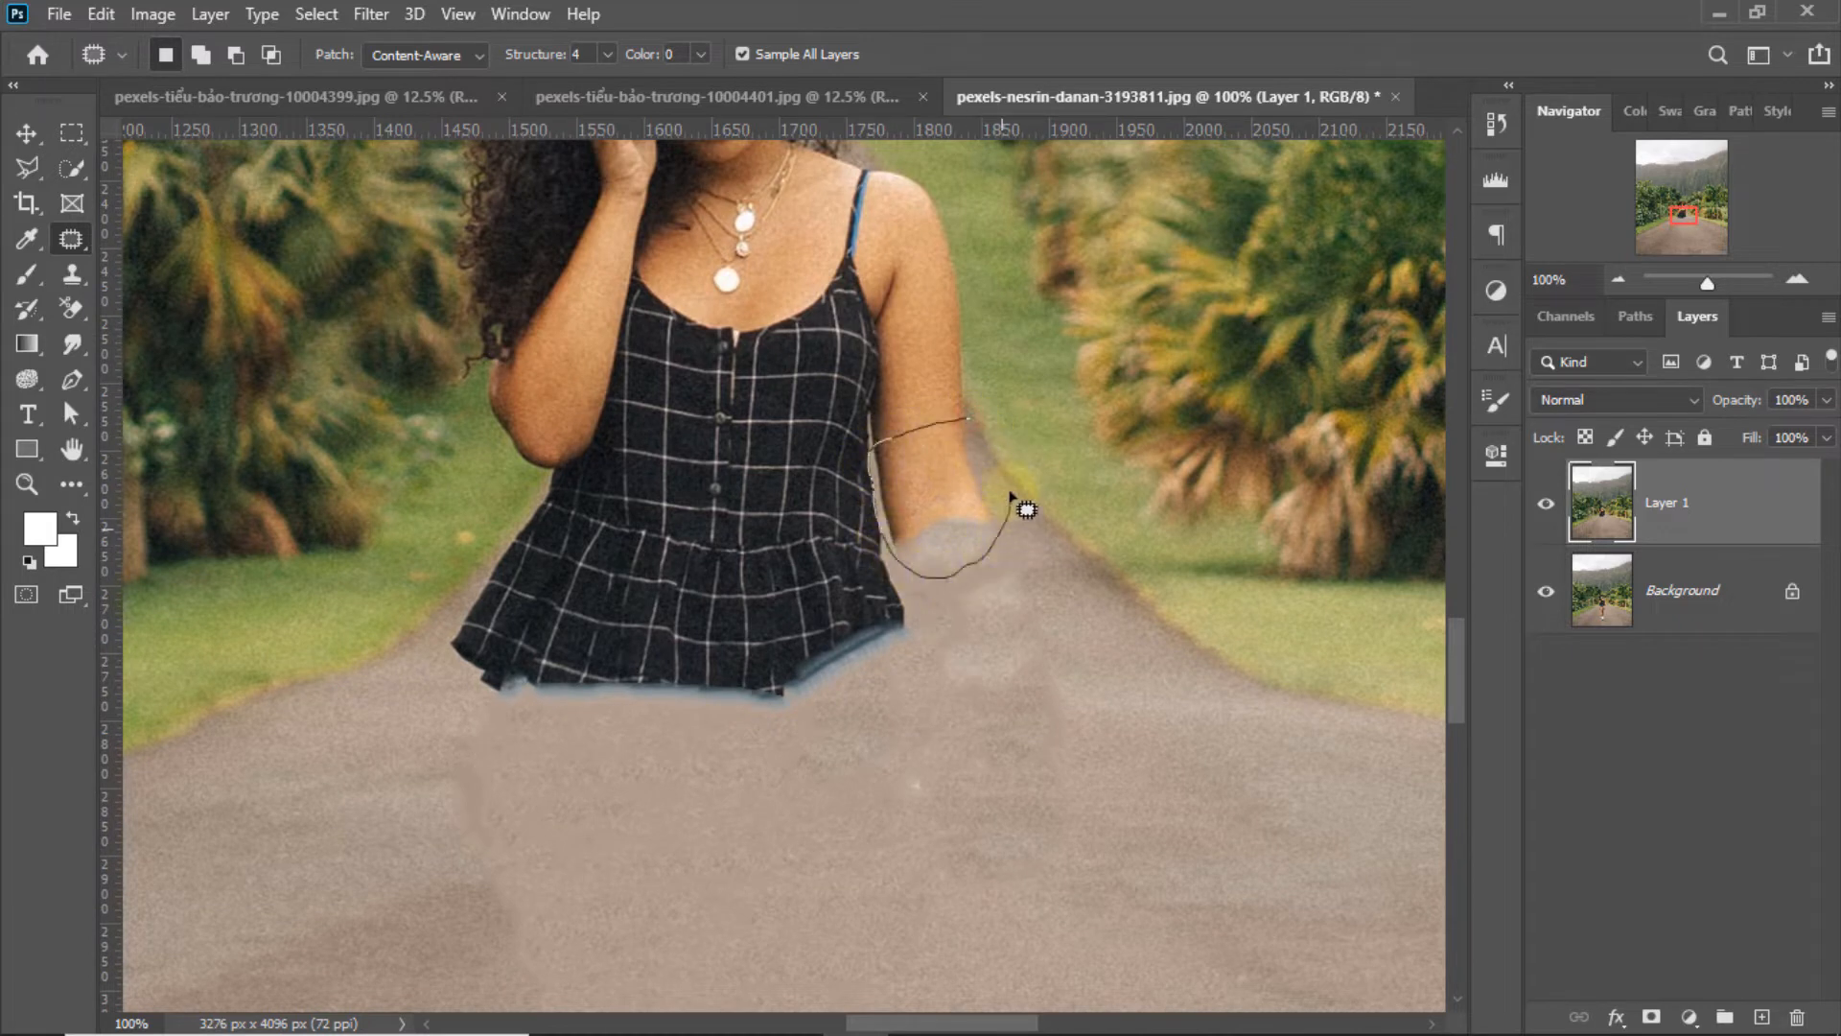
pyautogui.moveTo(1009, 495)
pyautogui.mouseDown()
pyautogui.moveTo(974, 427)
pyautogui.moveTo(1052, 636)
pyautogui.moveTo(1015, 580)
pyautogui.mouseUp()
pyautogui.click(881, 539)
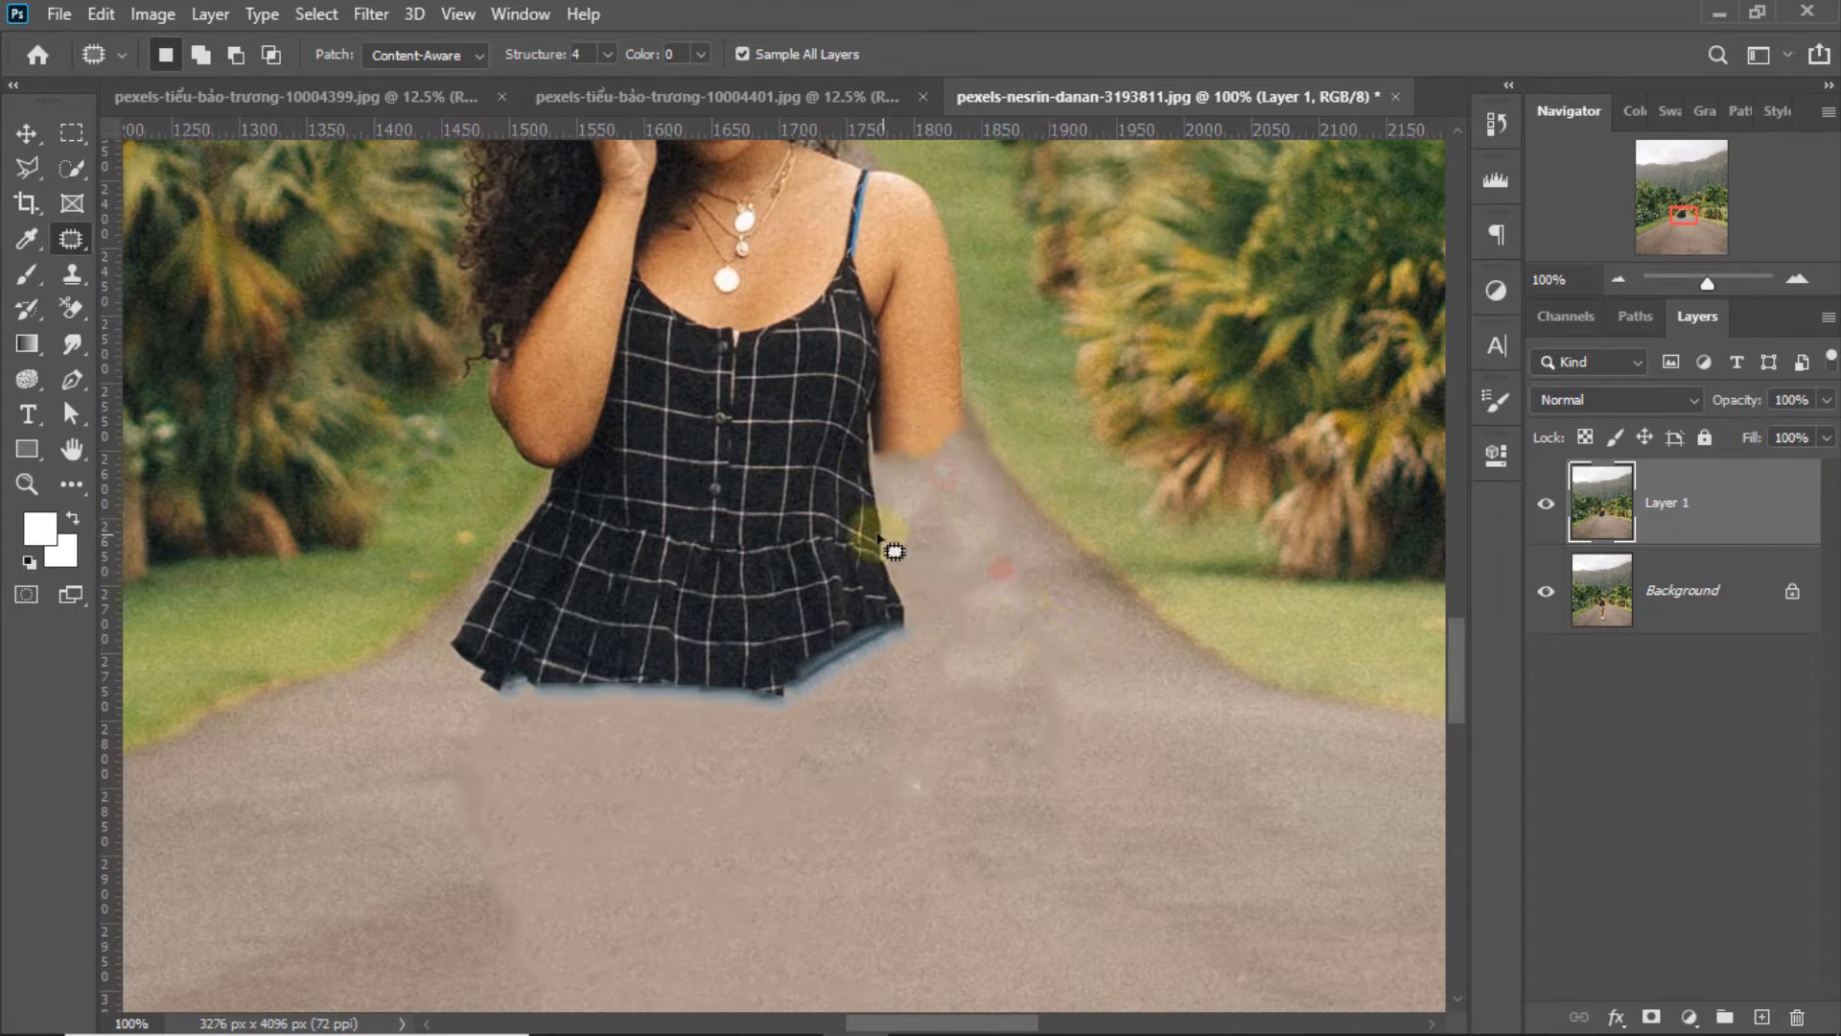
# Patch the blouse's lower ruffle on the lowered-arm side with the adjacent asphalt
pyautogui.moveTo(881, 539); pyautogui.dragTo(736, 722)
pyautogui.moveTo(897, 532); pyautogui.dragTo(892, 523)
pyautogui.moveTo(880, 569); pyautogui.dragTo(970, 643)
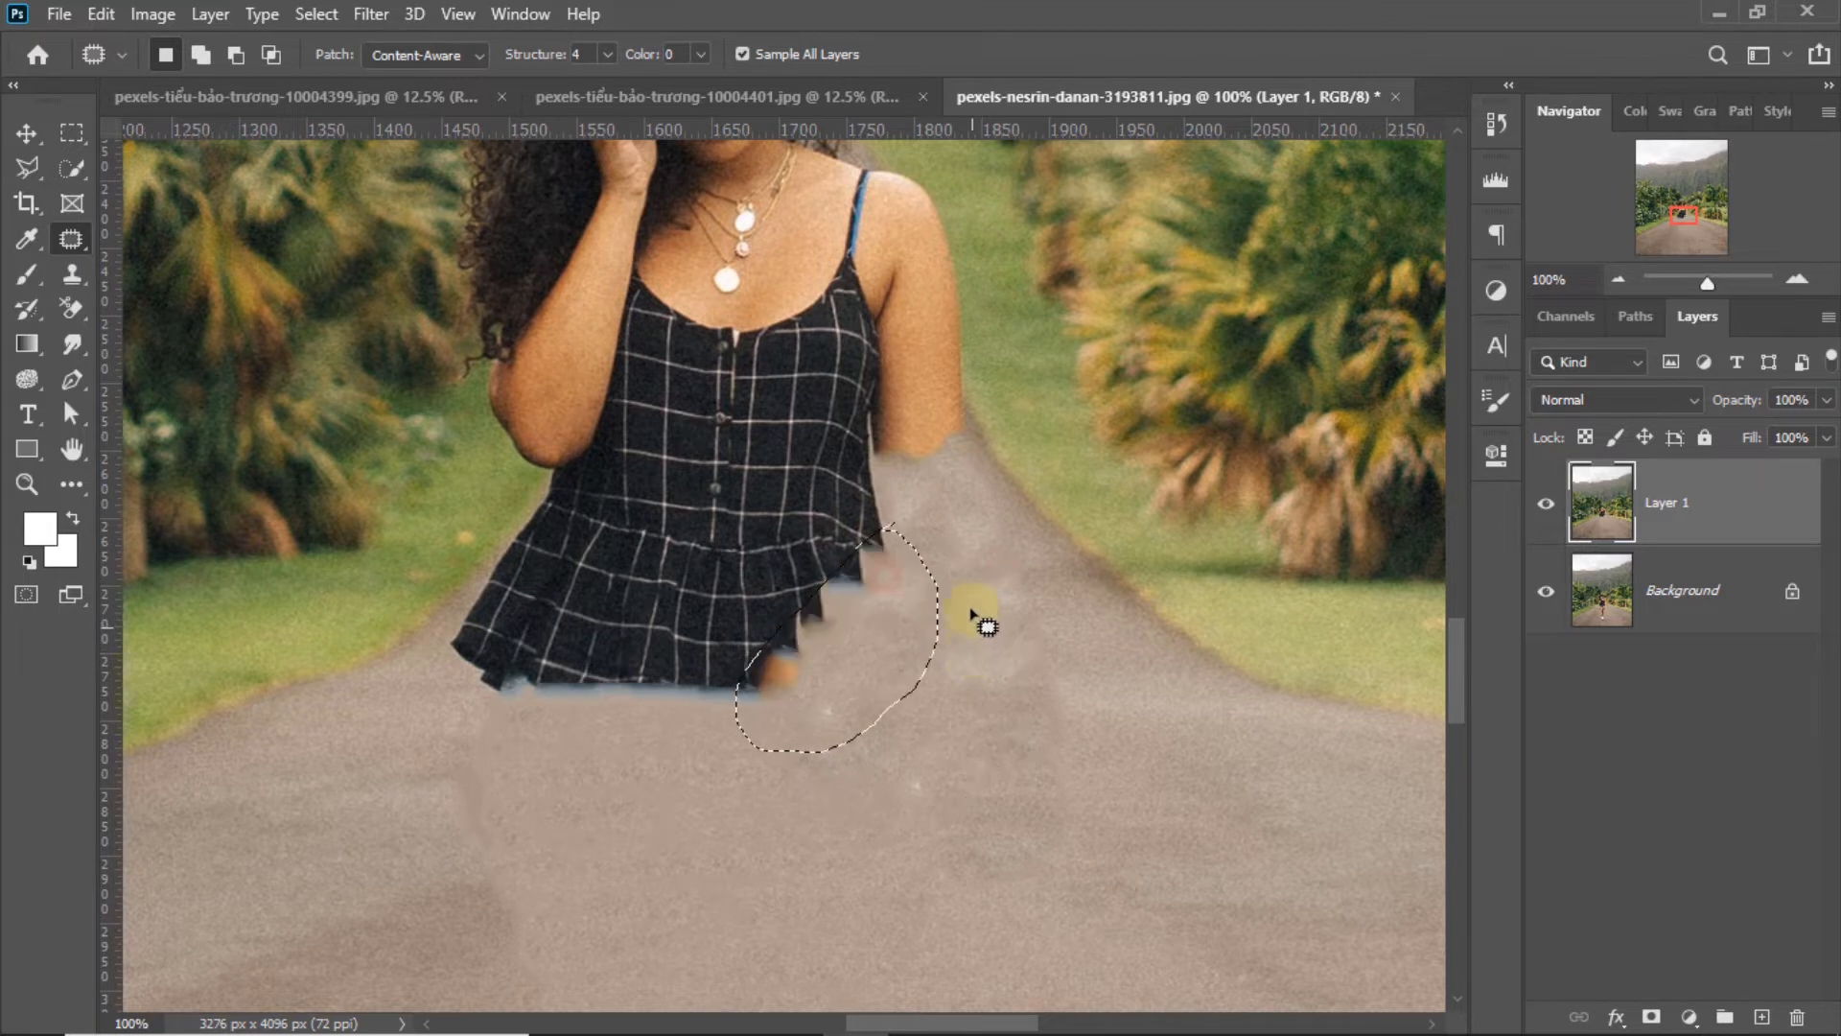
pyautogui.click(962, 561)
pyautogui.moveTo(853, 598)
pyautogui.mouseDown()
pyautogui.moveTo(664, 654)
pyautogui.moveTo(858, 600)
pyautogui.mouseUp()
pyautogui.moveTo(787, 662); pyautogui.dragTo(908, 714)
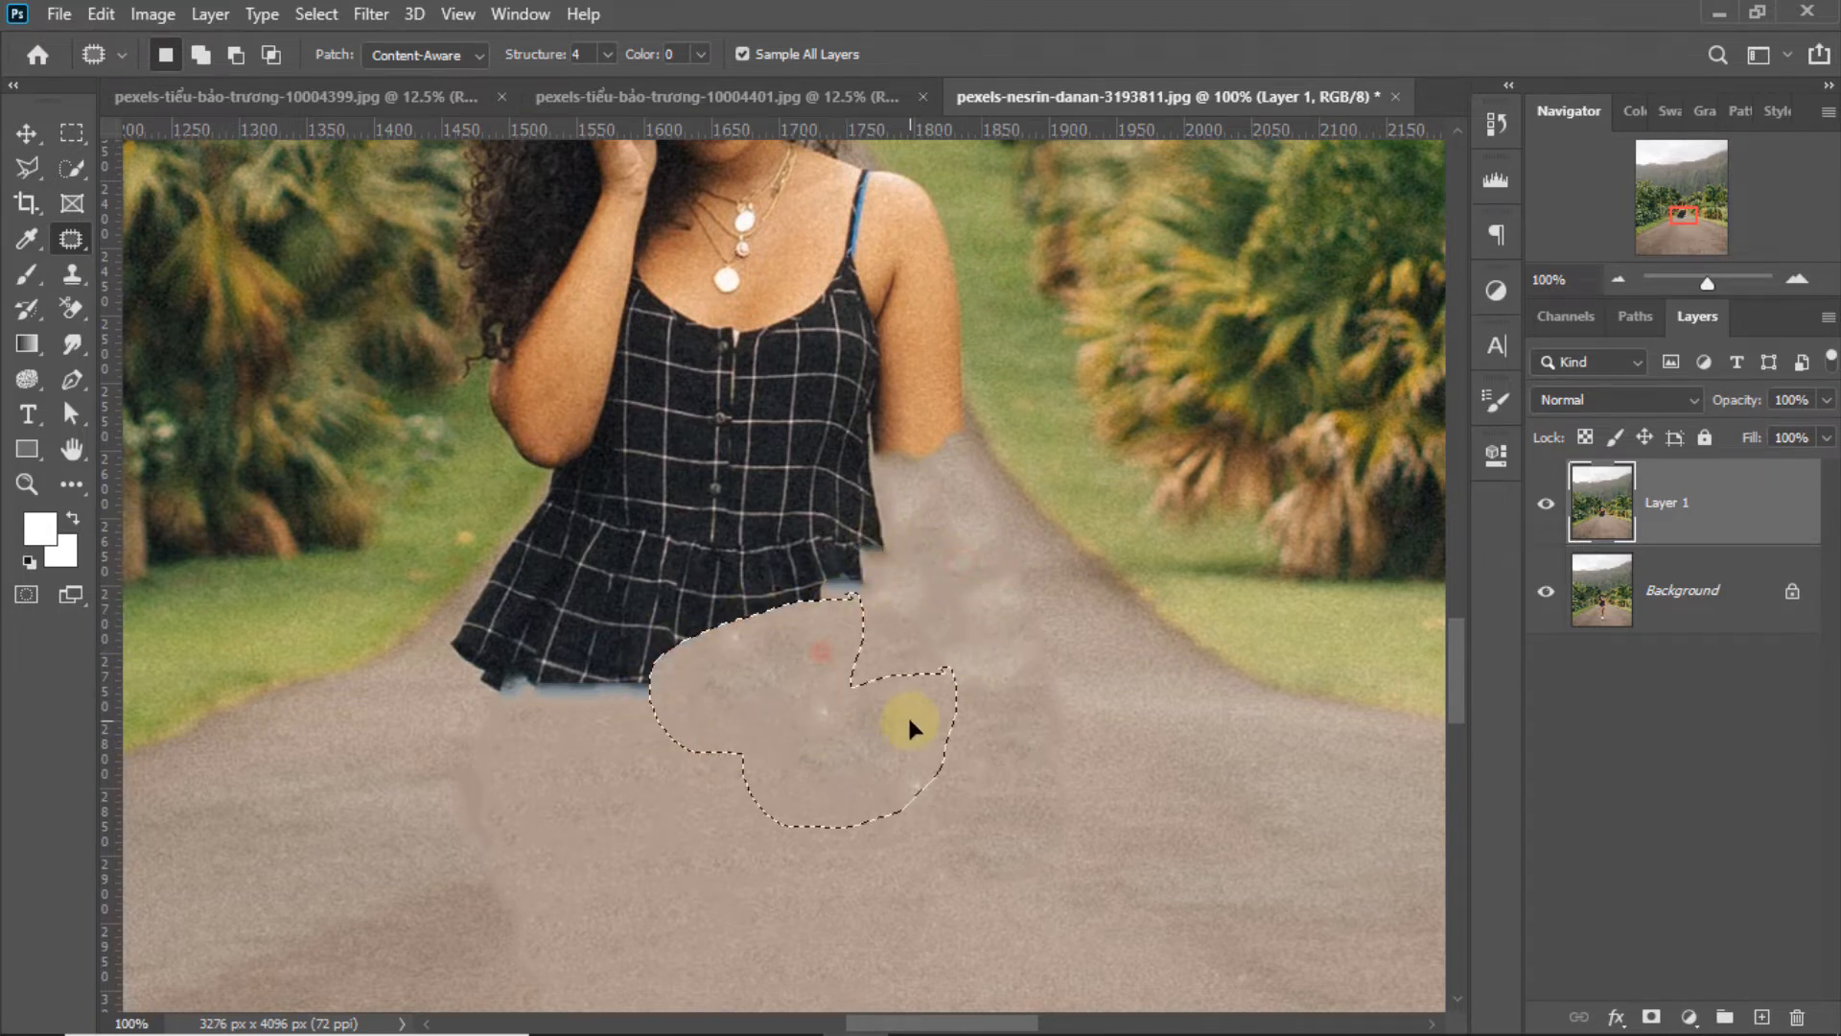
pyautogui.click(909, 614)
# Patch the rest of the blouse's ruffled hem, on the raised-arm side and at the centre, with road texture
pyautogui.moveTo(501, 607)
pyautogui.mouseDown()
pyautogui.moveTo(437, 641)
pyautogui.moveTo(573, 593)
pyautogui.moveTo(526, 732)
pyautogui.moveTo(440, 634)
pyautogui.moveTo(704, 718)
pyautogui.mouseUp()
pyautogui.click(737, 687)
pyautogui.moveTo(538, 499); pyautogui.dragTo(529, 515)
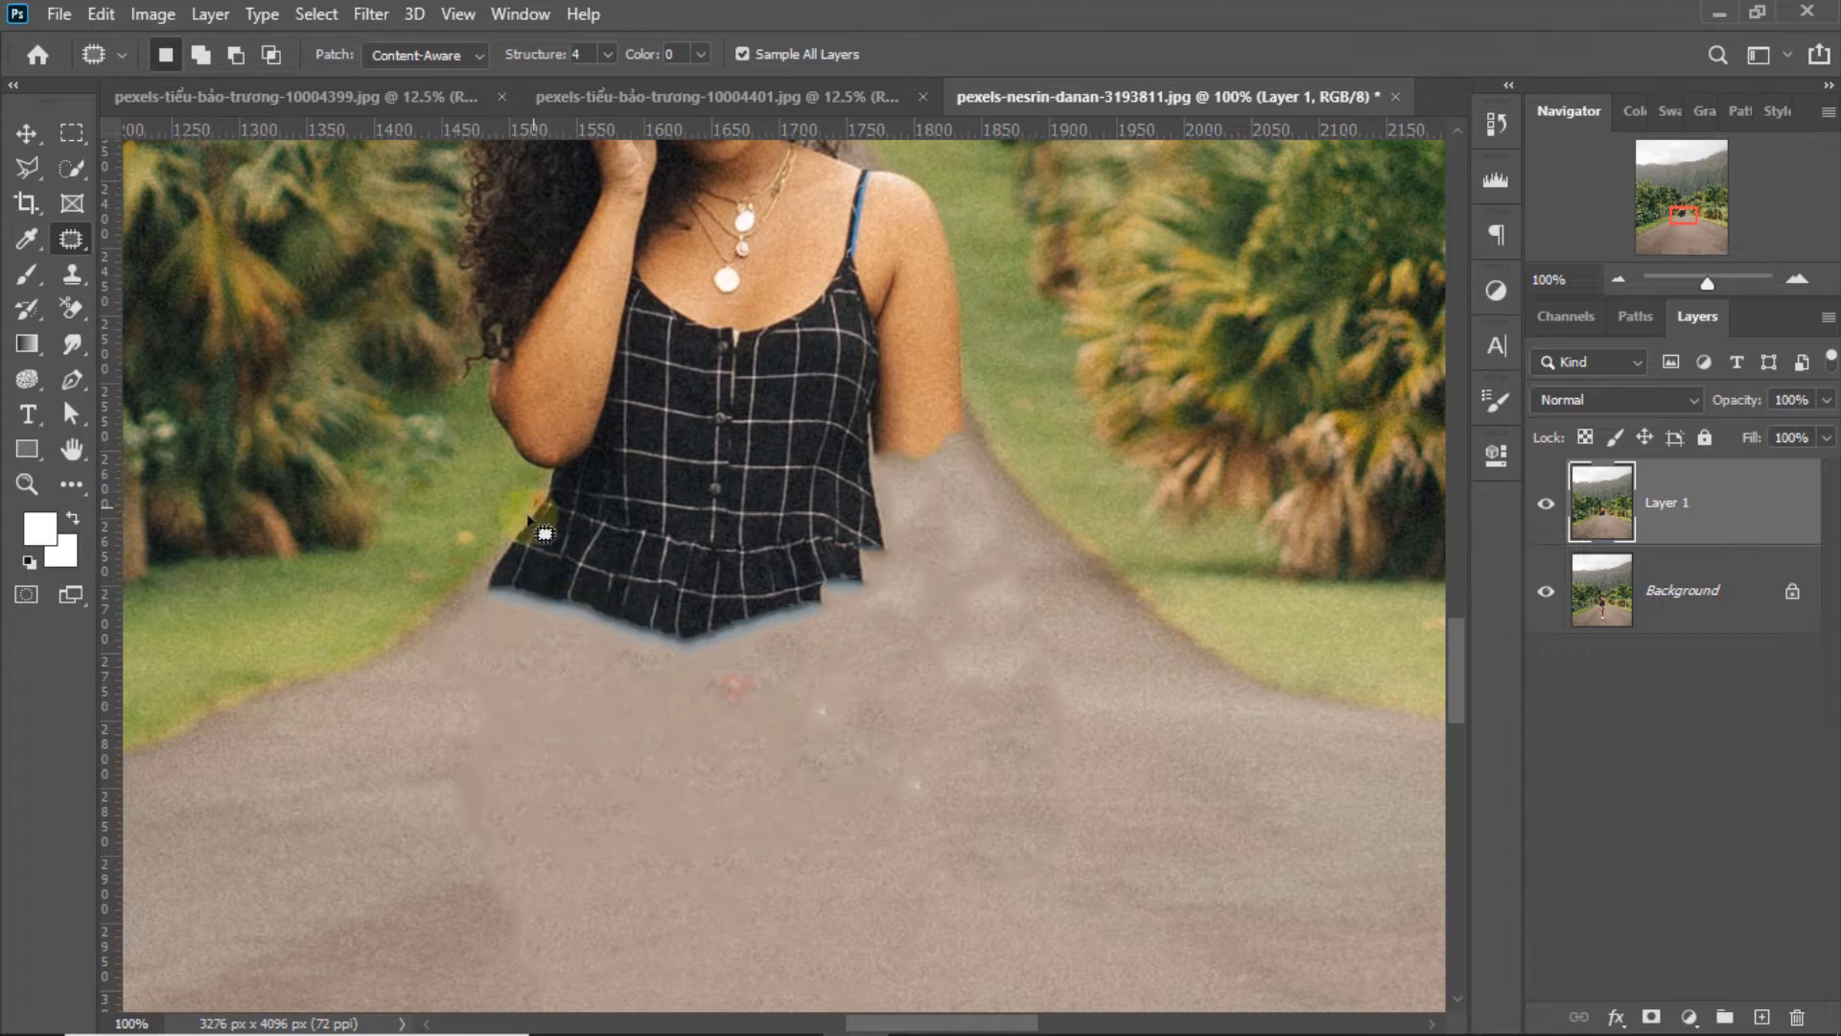
pyautogui.moveTo(500, 610)
pyautogui.mouseDown()
pyautogui.moveTo(637, 546)
pyautogui.moveTo(542, 509)
pyautogui.moveTo(538, 608)
pyautogui.moveTo(506, 677)
pyautogui.mouseUp()
pyautogui.moveTo(649, 575)
pyautogui.mouseDown()
pyautogui.moveTo(850, 522)
pyautogui.moveTo(658, 678)
pyautogui.moveTo(642, 590)
pyautogui.mouseUp()
pyautogui.moveTo(731, 633); pyautogui.dragTo(769, 675)
pyautogui.click(769, 675)
# Select the grass along the lowered arm's outer edge and patch the arm and shoulder outline
pyautogui.scroll(3, 863, 608)
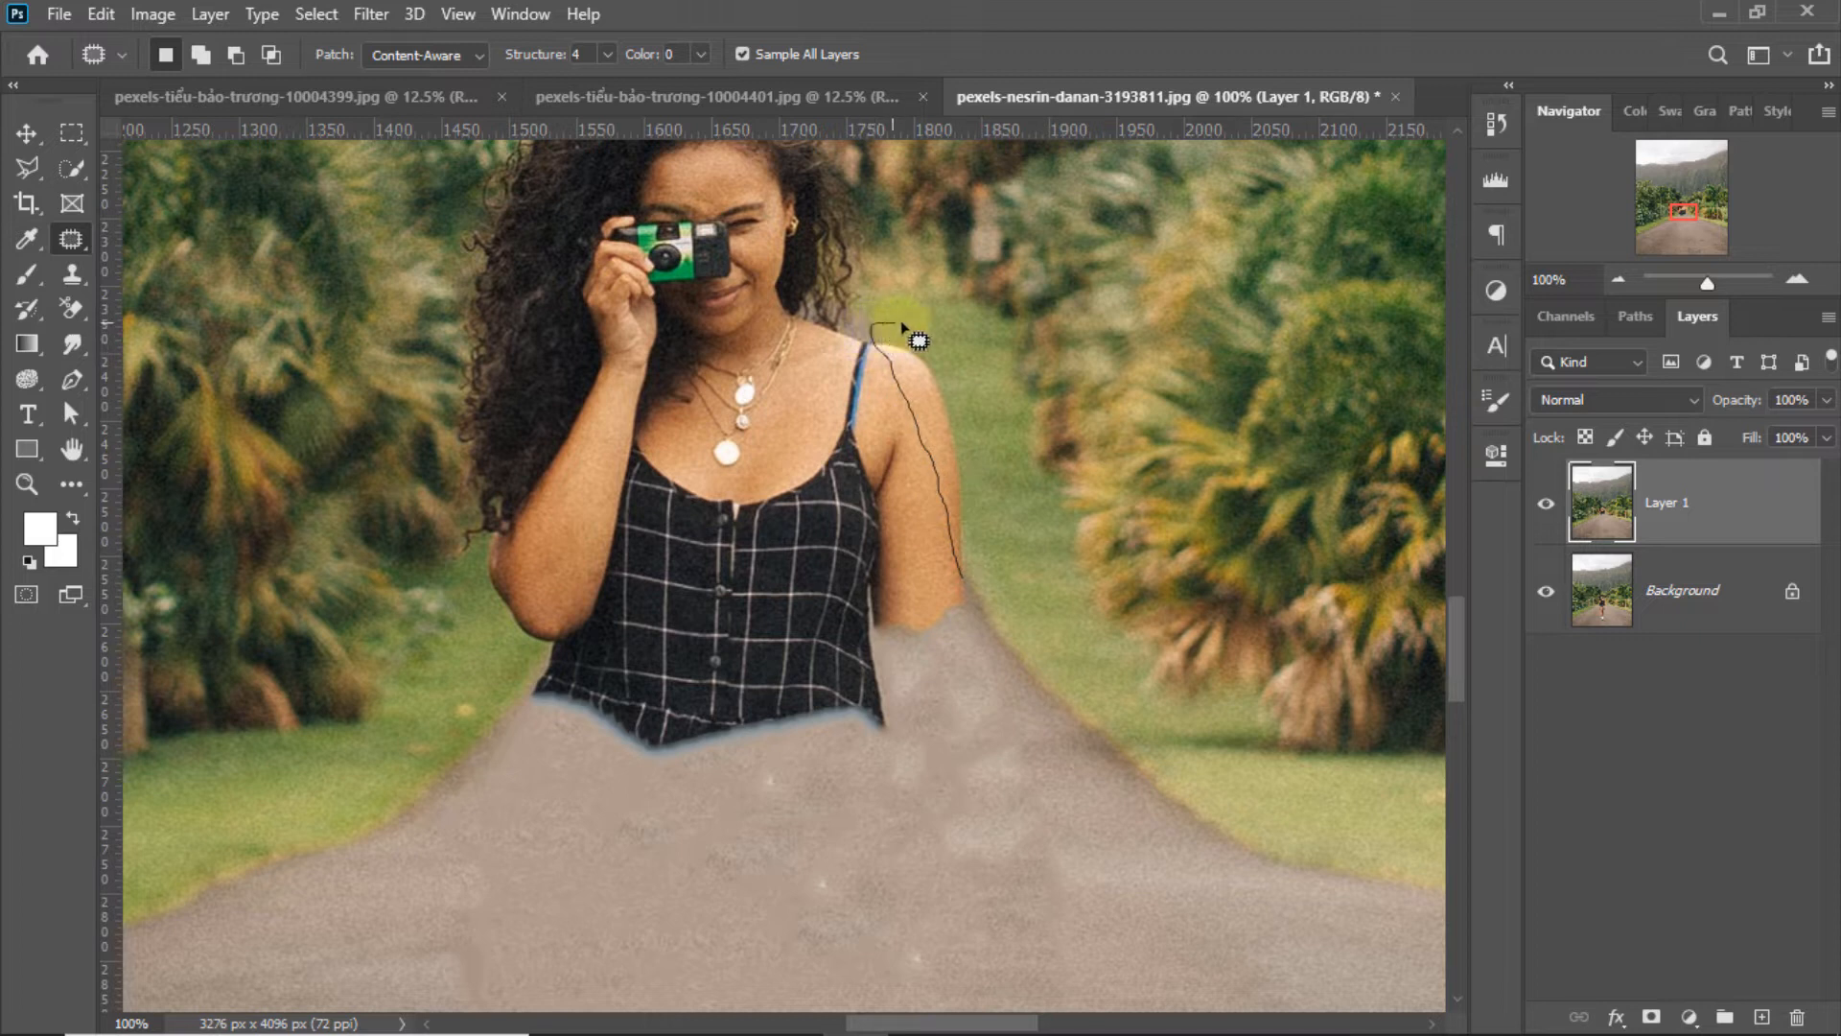
pyautogui.moveTo(976, 595); pyautogui.dragTo(964, 581)
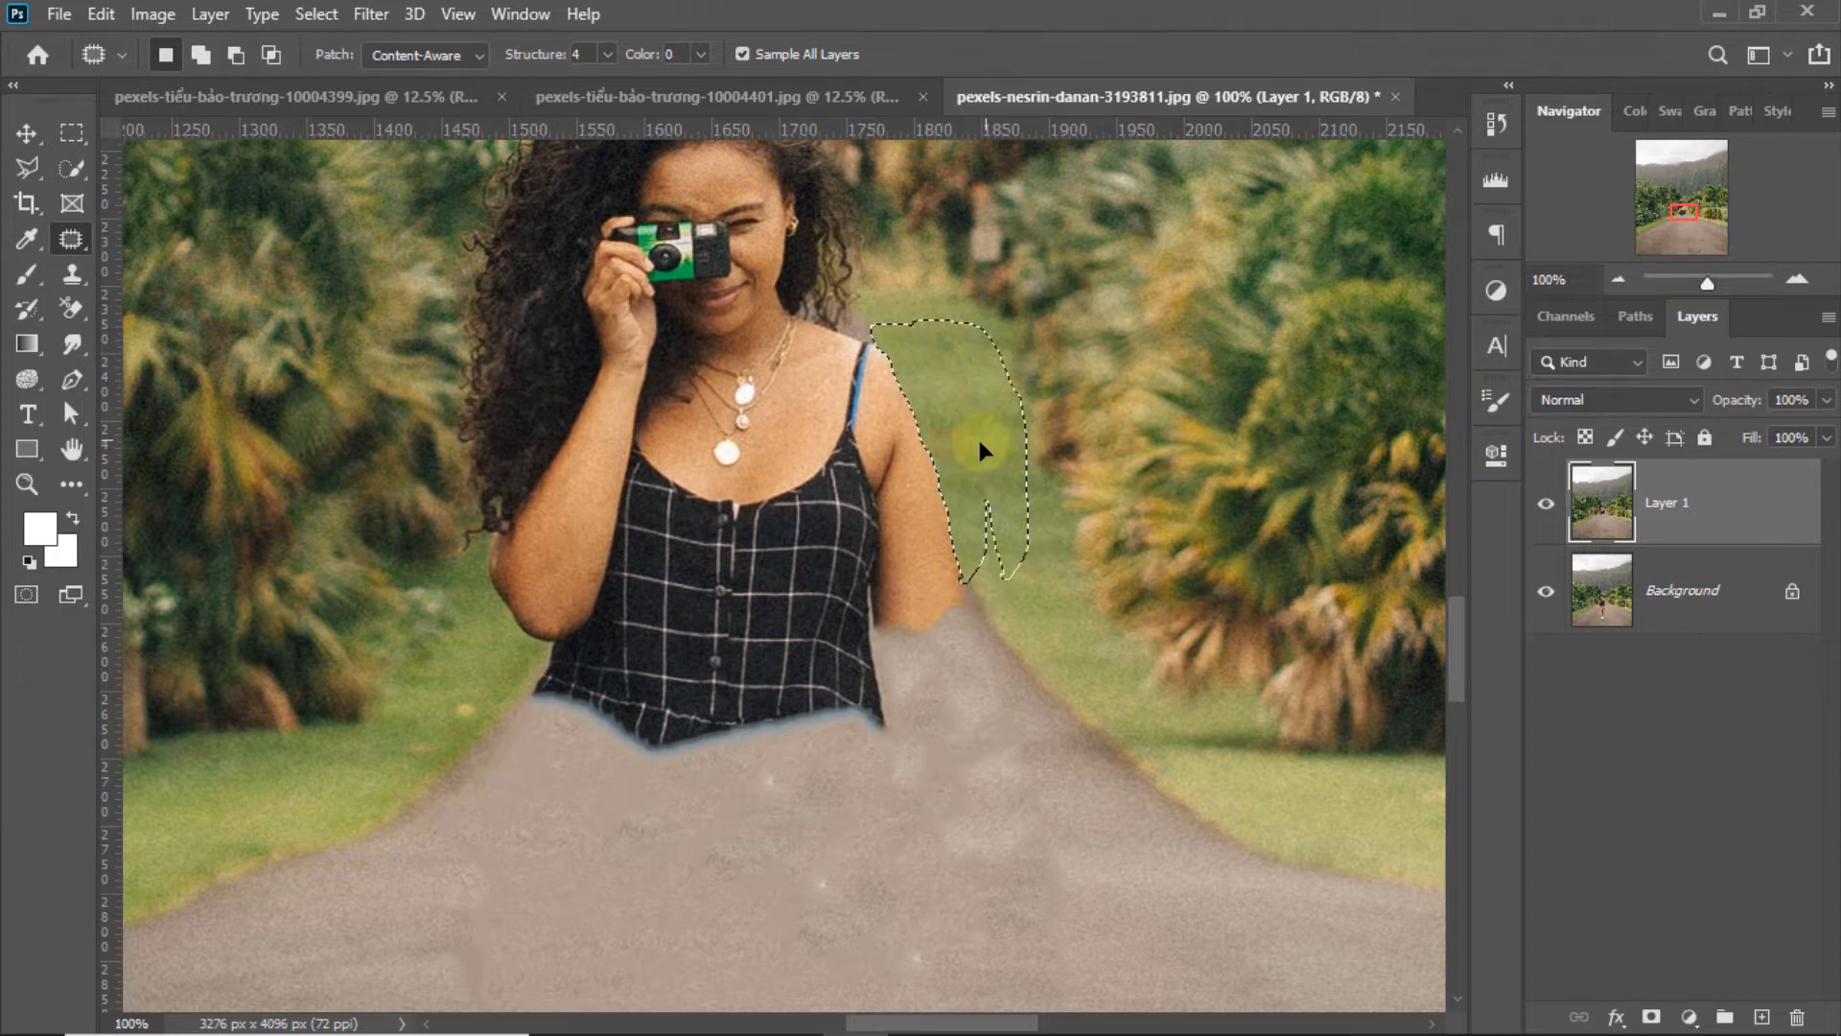
pyautogui.moveTo(979, 441); pyautogui.dragTo(977, 441)
pyautogui.moveTo(951, 370); pyautogui.dragTo(987, 357)
pyautogui.click(968, 609)
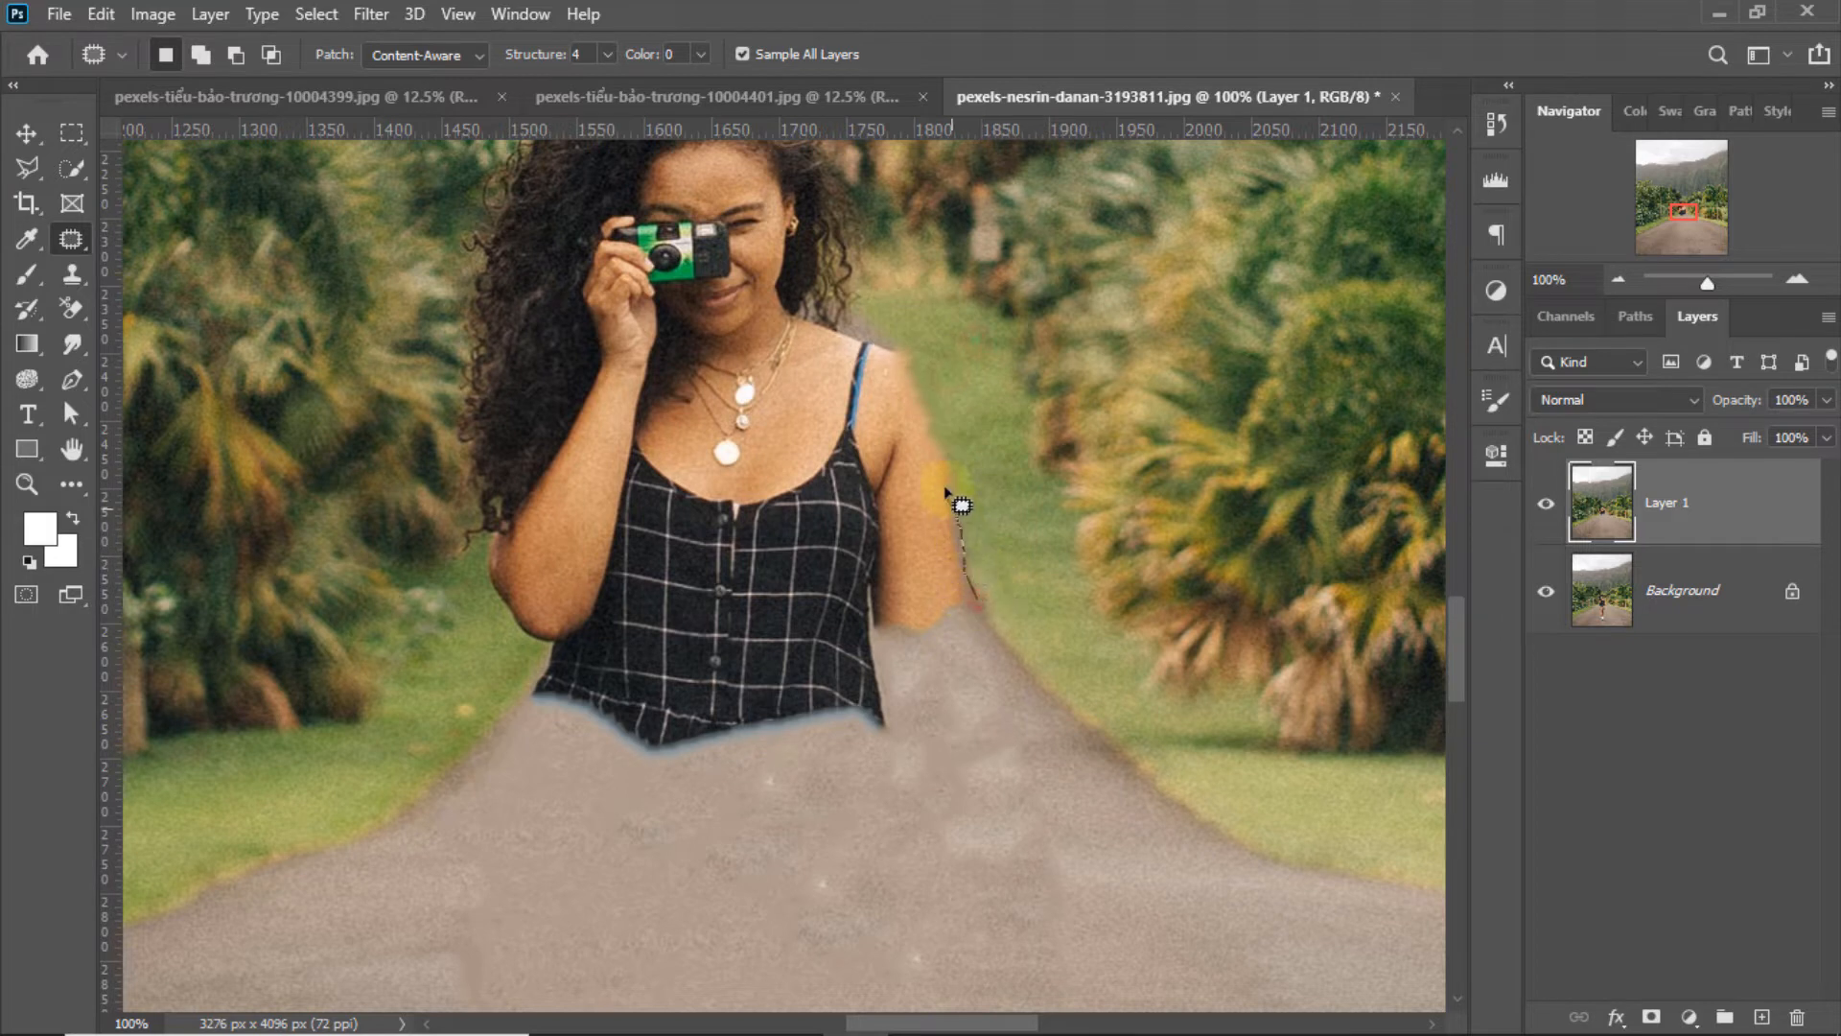
# Patch the upper arm below the armpit and the blouse's side edge with road texture
pyautogui.moveTo(865, 526)
pyautogui.mouseDown()
pyautogui.moveTo(979, 597)
pyautogui.moveTo(976, 745)
pyautogui.moveTo(998, 708)
pyautogui.mouseUp()
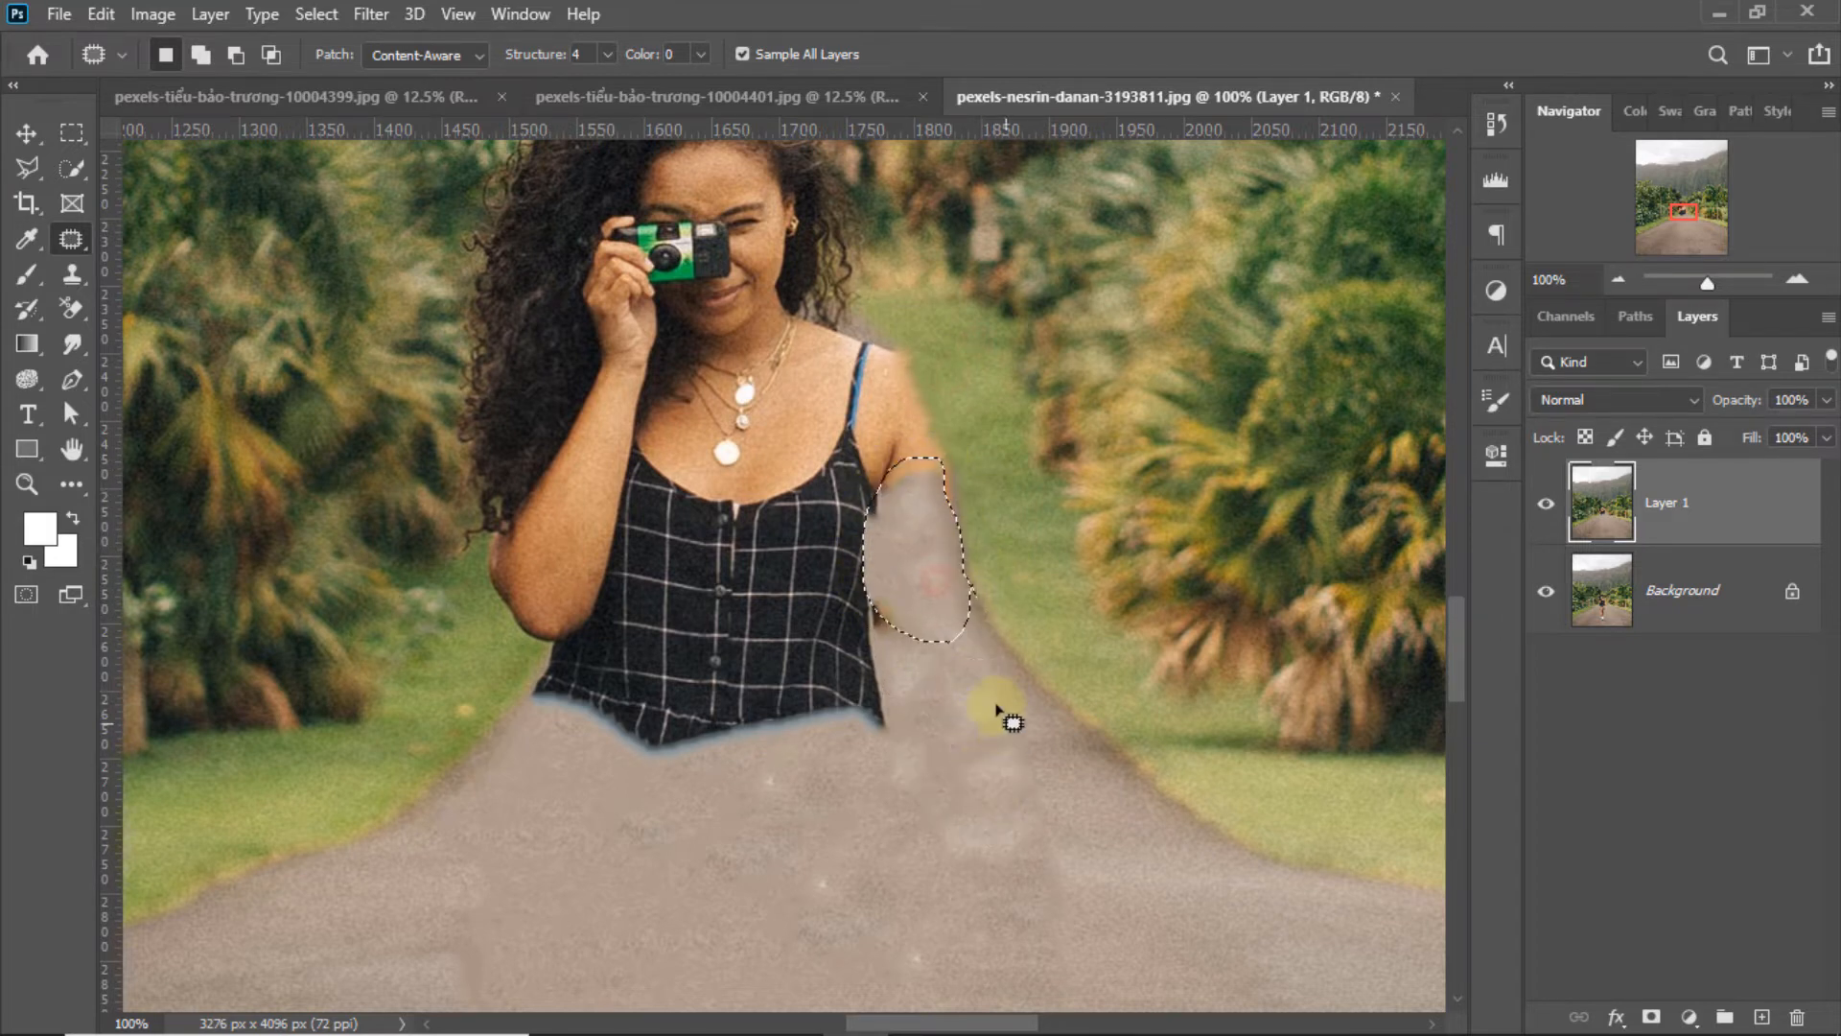
pyautogui.moveTo(861, 575); pyautogui.dragTo(918, 630)
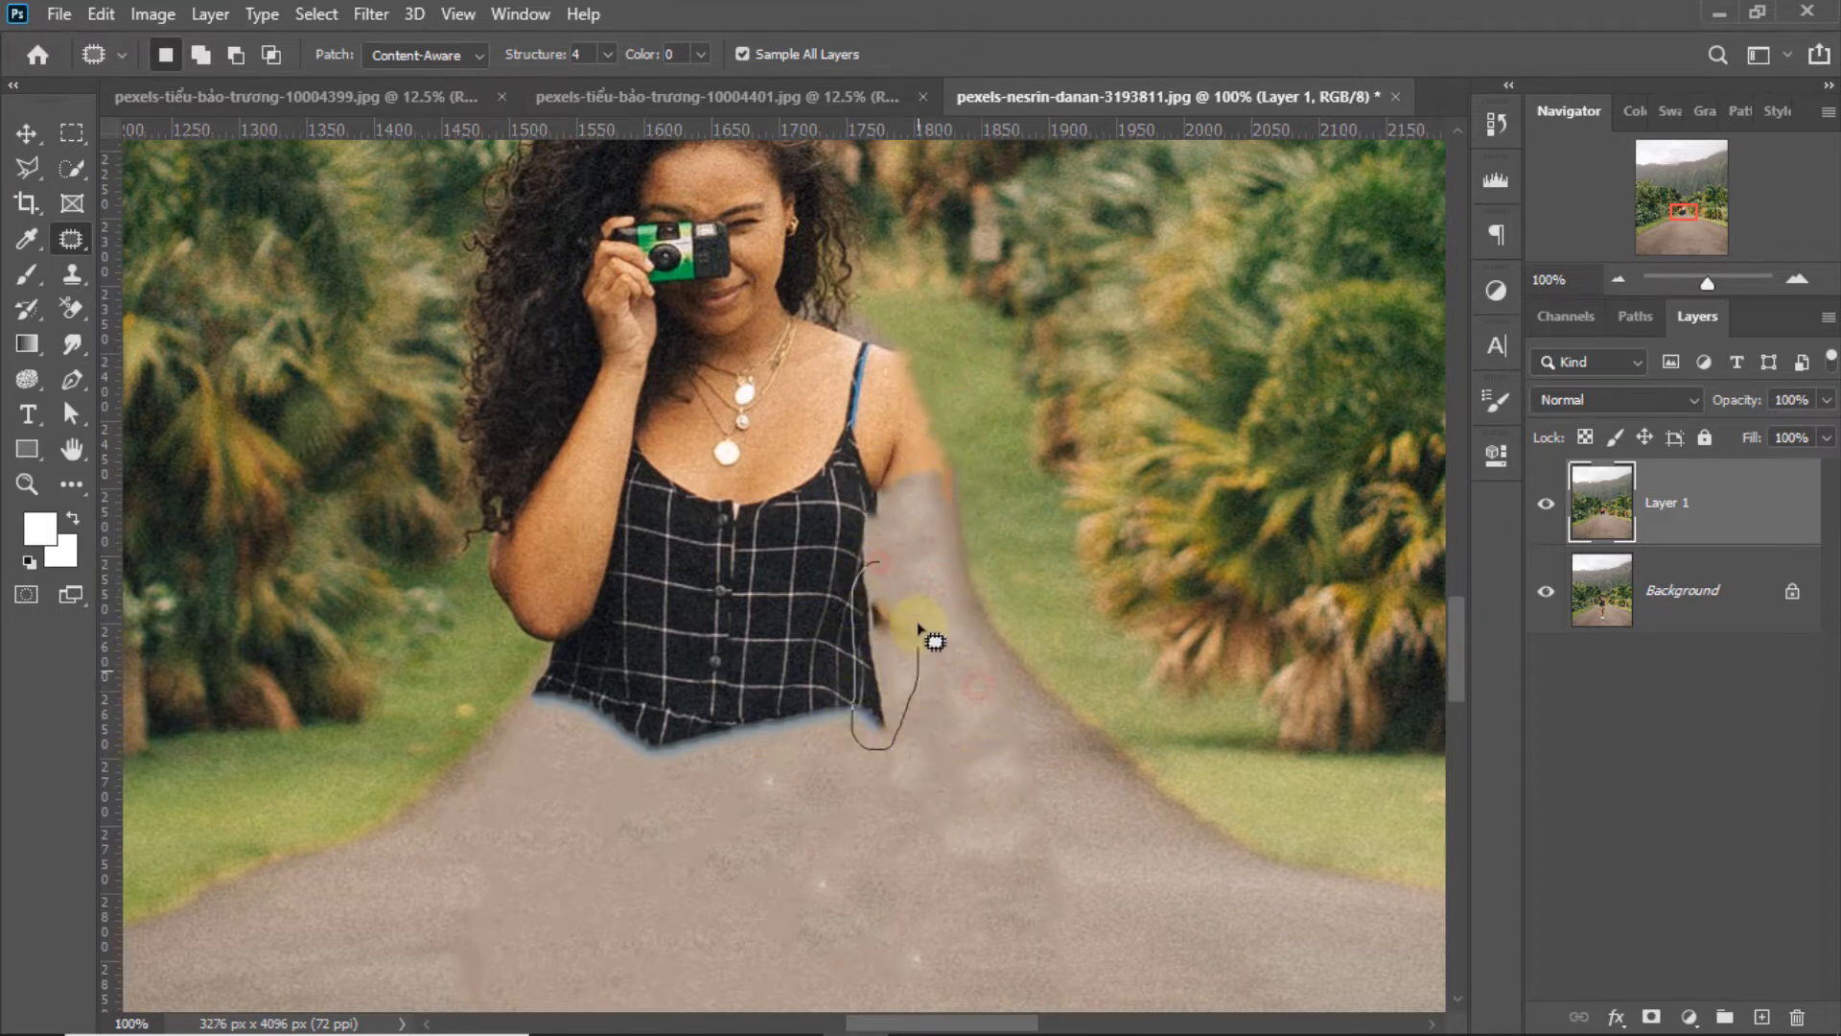
pyautogui.click(950, 568)
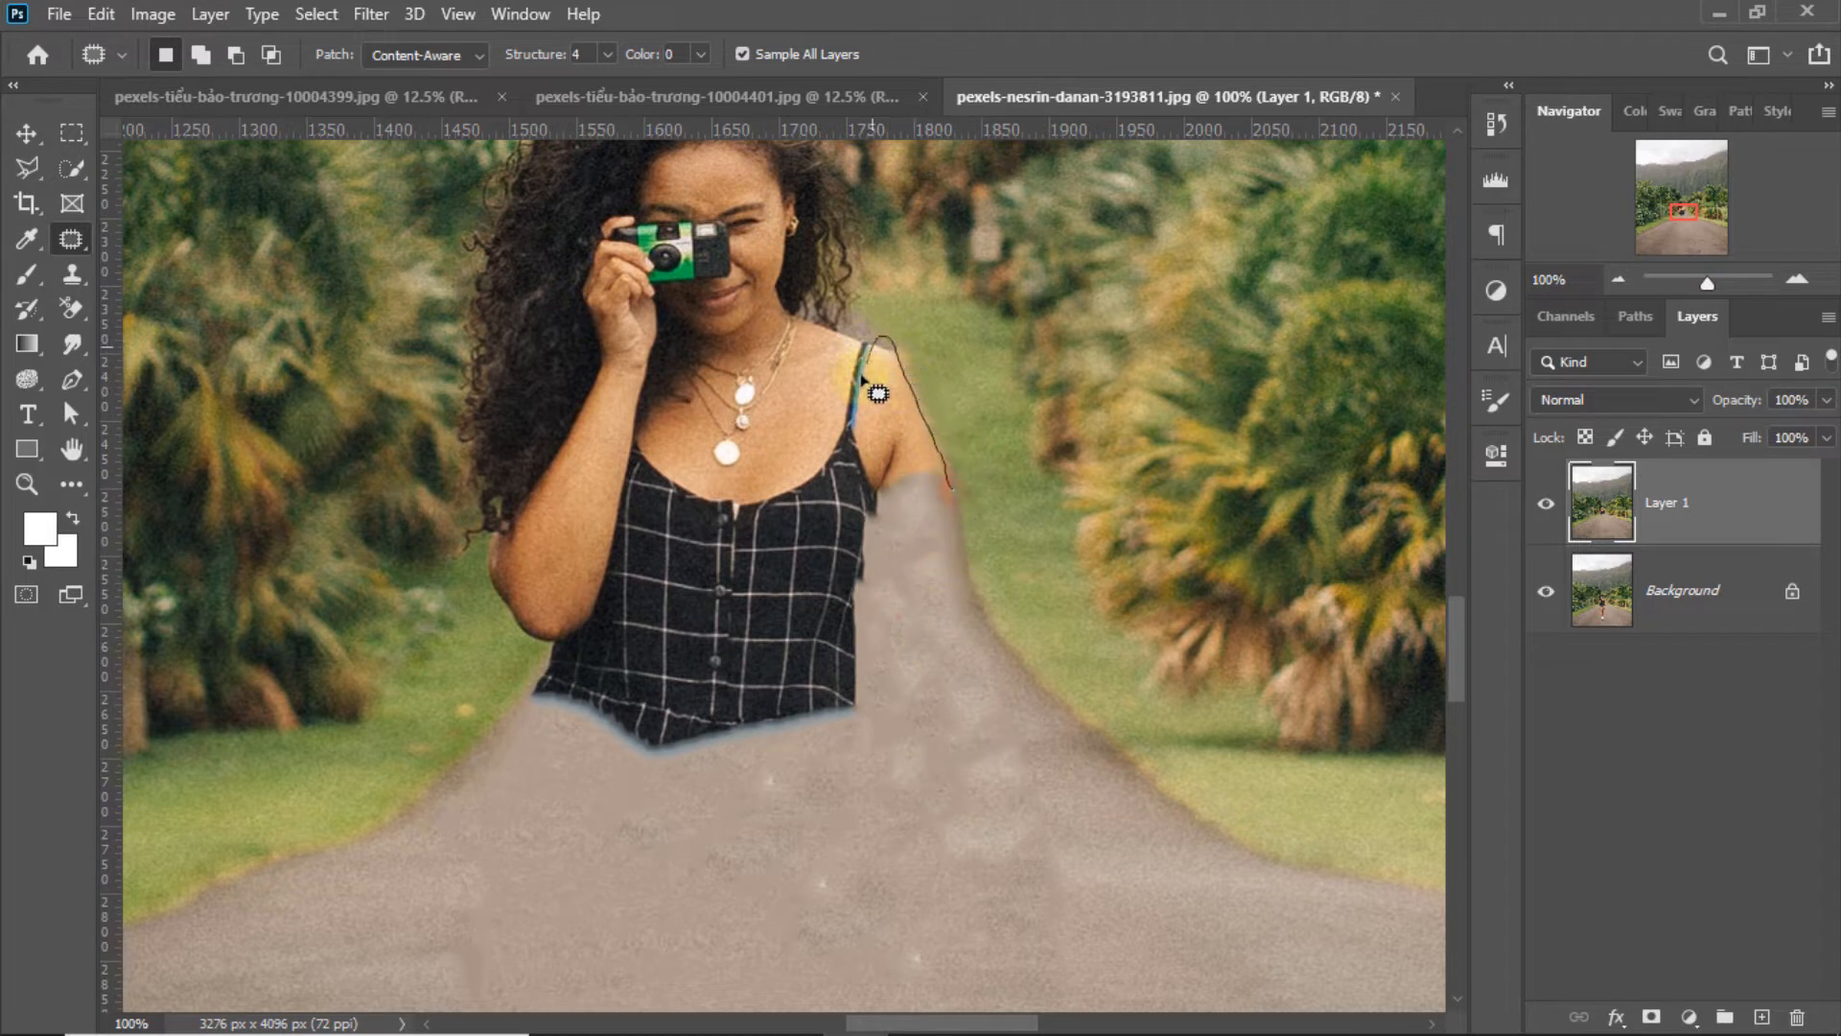
# Patch the shoulder and remaining upper arm, and blend the strip where the road meets the grass
pyautogui.moveTo(952, 494); pyautogui.dragTo(949, 501)
pyautogui.moveTo(904, 436)
pyautogui.mouseDown()
pyautogui.moveTo(914, 567)
pyautogui.moveTo(898, 347)
pyautogui.mouseUp()
pyautogui.click(914, 565)
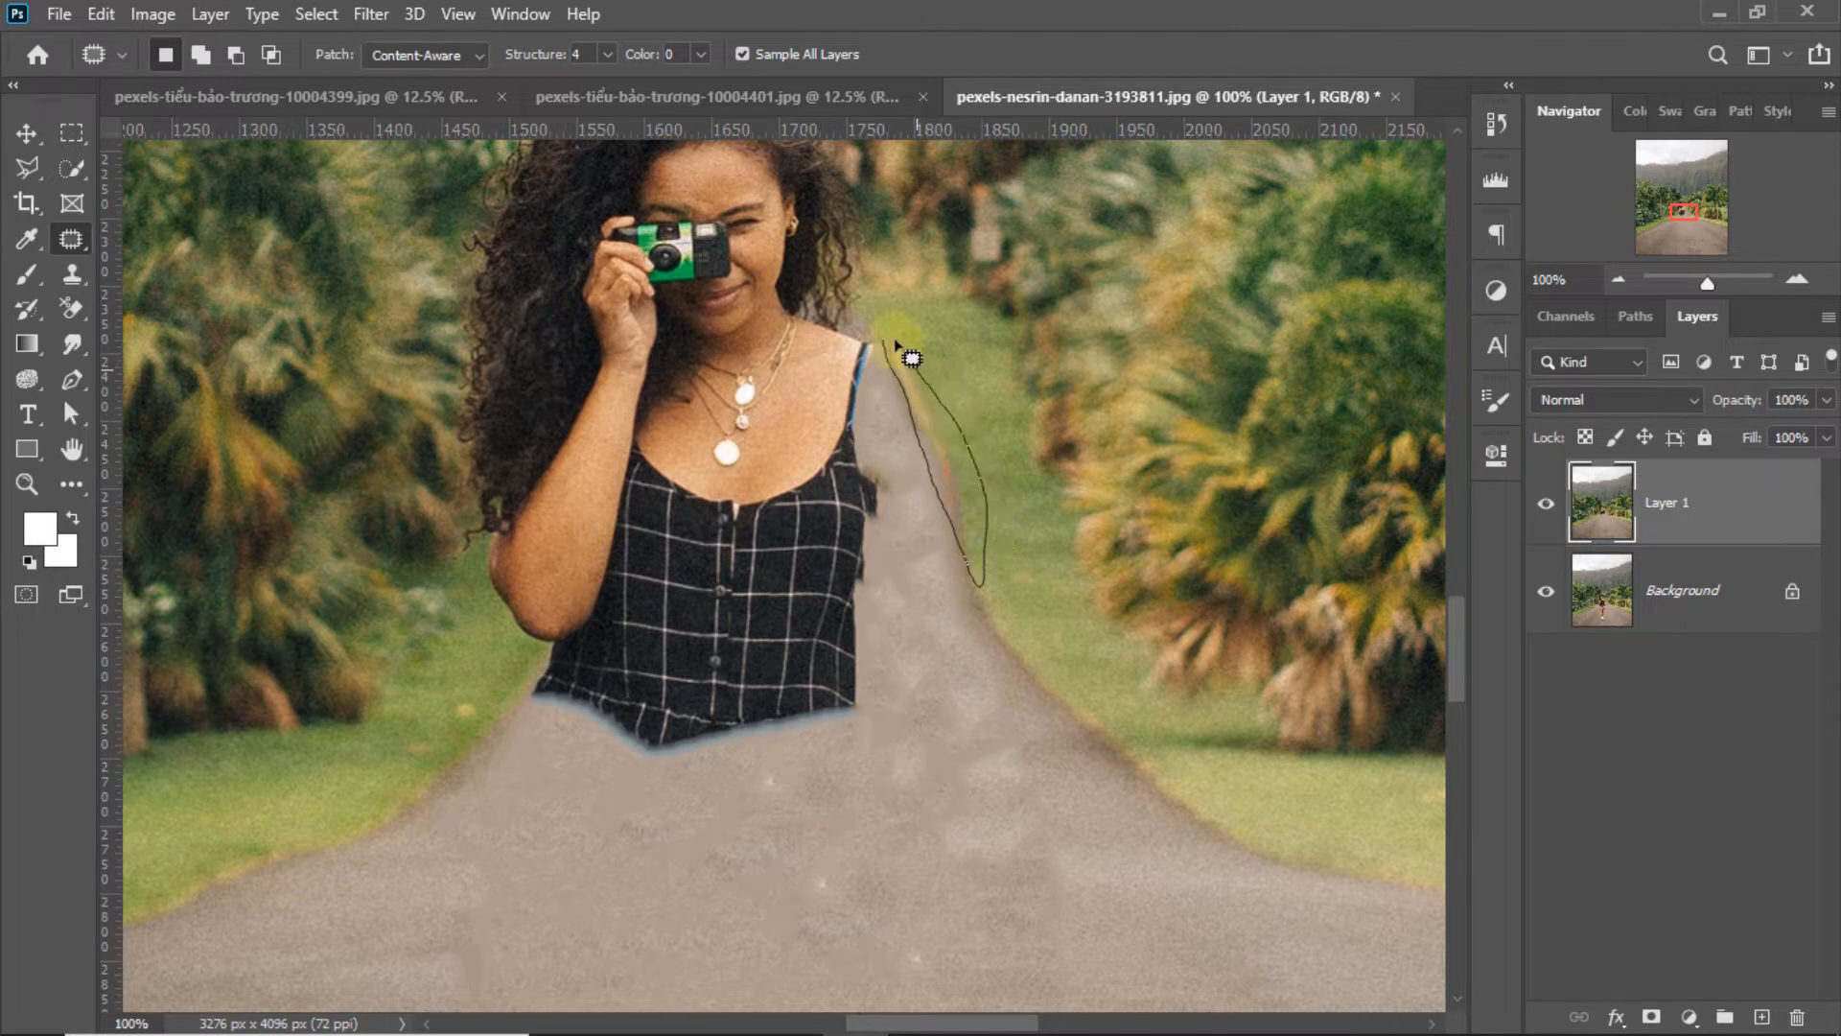
pyautogui.click(971, 361)
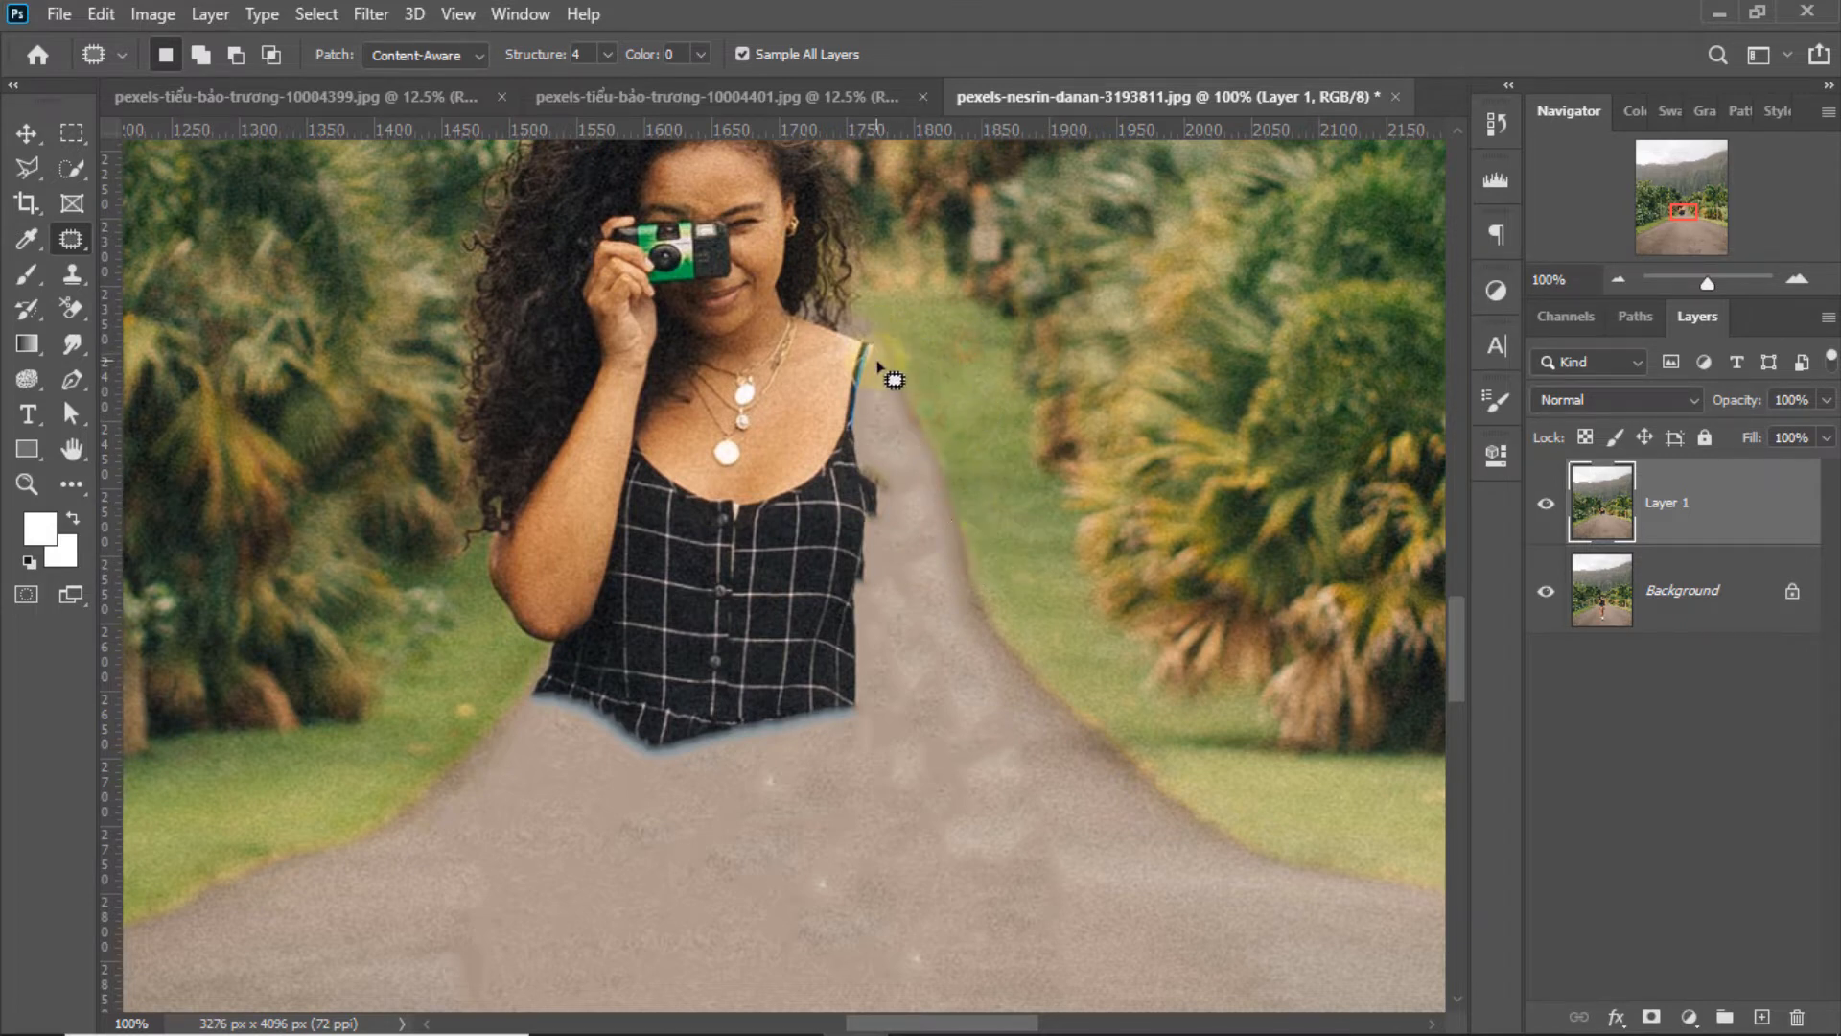
# Patch the shoulder strap and the blouse's side edge below the armpit with road texture
pyautogui.moveTo(897, 365); pyautogui.dragTo(887, 350)
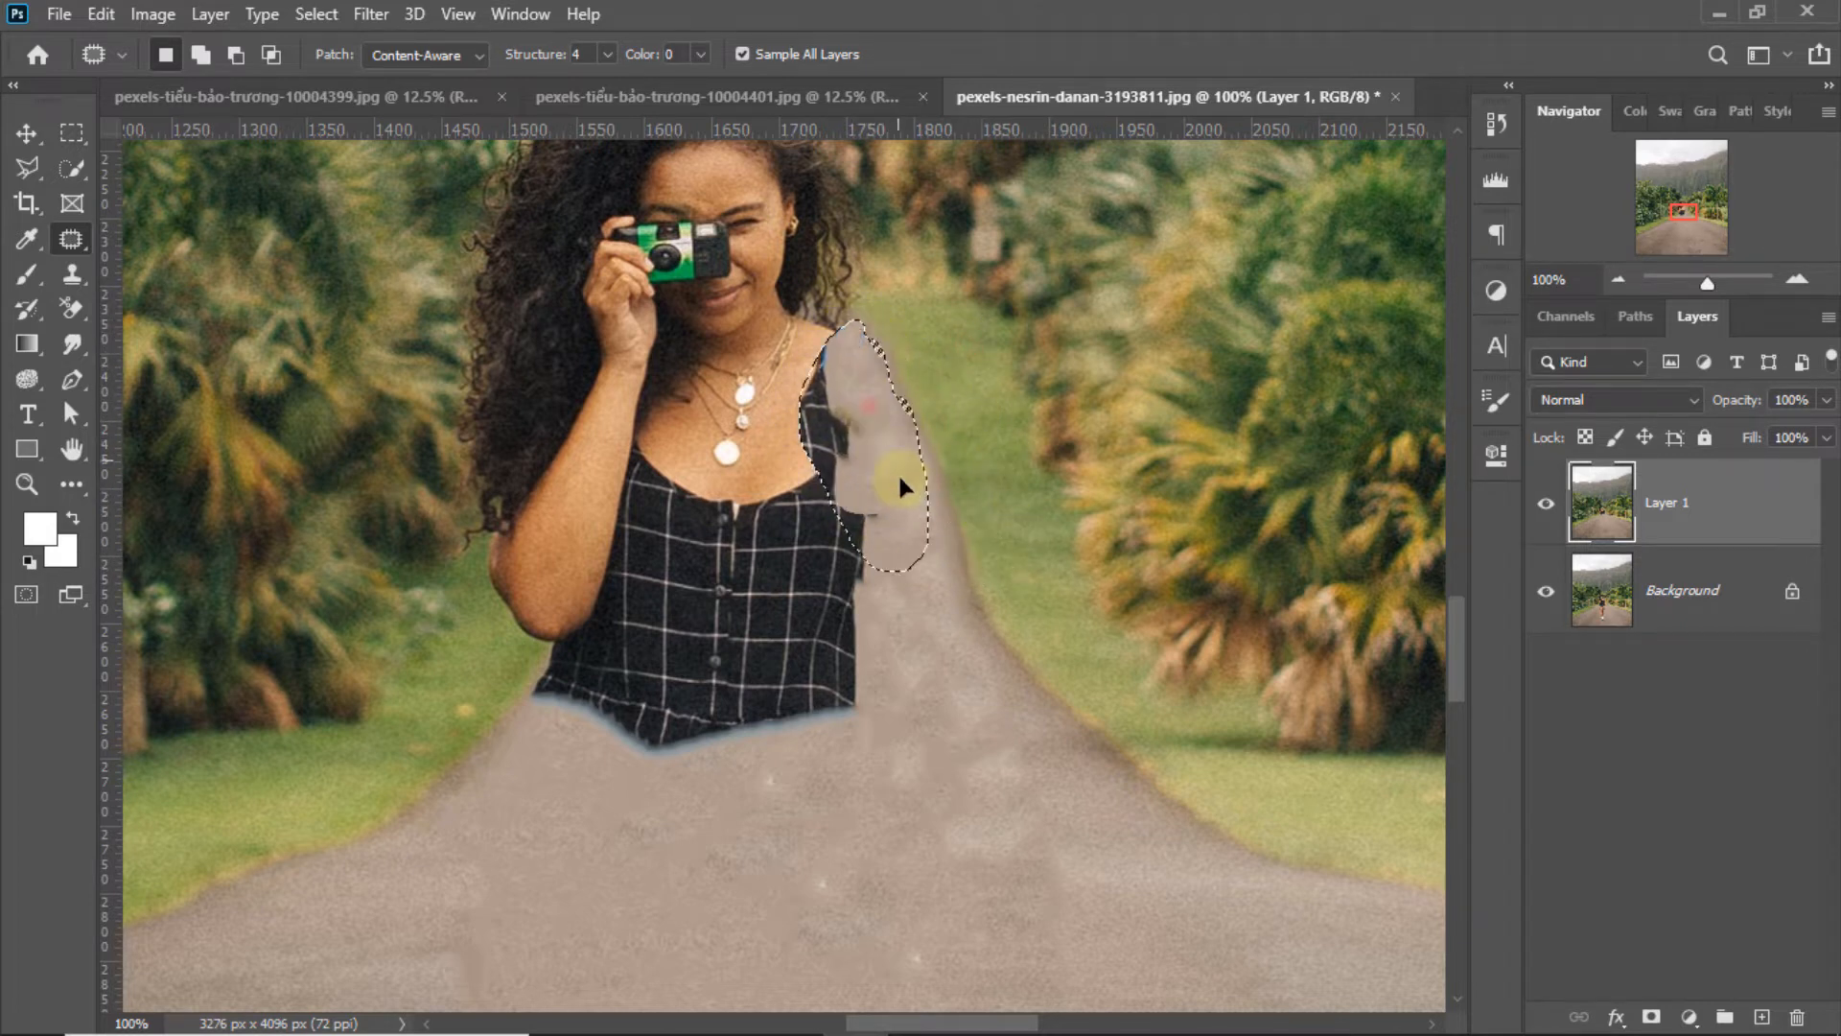
pyautogui.moveTo(896, 486); pyautogui.dragTo(945, 652)
pyautogui.moveTo(848, 418)
pyautogui.mouseDown()
pyautogui.moveTo(916, 513)
pyautogui.moveTo(878, 500)
pyautogui.moveTo(909, 554)
pyautogui.moveTo(797, 737)
pyautogui.moveTo(820, 575)
pyautogui.moveTo(940, 721)
pyautogui.mouseUp()
pyautogui.click(901, 596)
pyautogui.click(856, 552)
# Patch the blouse's lower corner on the lowered-arm side and the centre of its lower edge with road texture
pyautogui.moveTo(835, 617)
pyautogui.mouseDown()
pyautogui.moveTo(700, 729)
pyautogui.moveTo(813, 620)
pyautogui.mouseUp()
pyautogui.moveTo(883, 773); pyautogui.dragTo(883, 773)
pyautogui.click(740, 723)
pyautogui.moveTo(717, 656)
pyautogui.mouseDown()
pyautogui.moveTo(755, 668)
pyautogui.moveTo(640, 736)
pyautogui.mouseUp()
pyautogui.moveTo(776, 784); pyautogui.dragTo(776, 785)
pyautogui.click(648, 717)
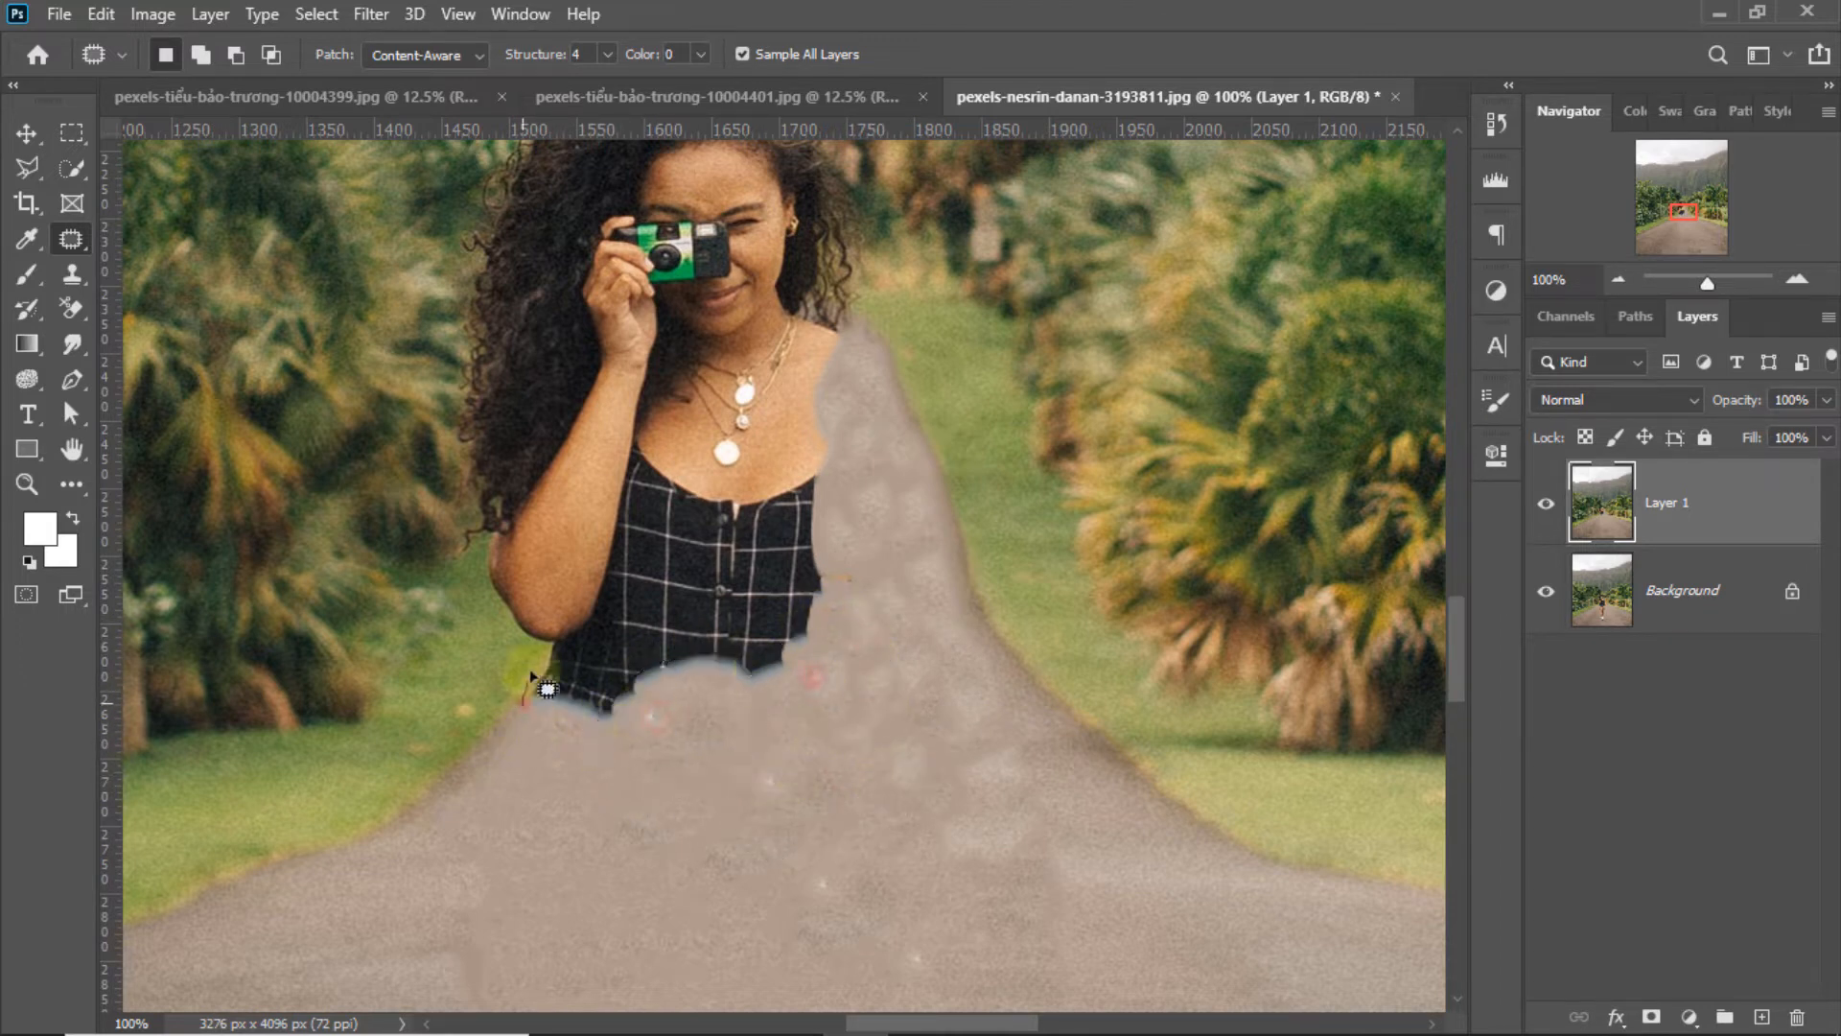
# Patch the blouse's lower corner beneath the raised elbow with road texture
pyautogui.moveTo(532, 672)
pyautogui.mouseDown()
pyautogui.moveTo(617, 615)
pyautogui.moveTo(523, 704)
pyautogui.mouseUp()
pyautogui.moveTo(580, 677); pyautogui.dragTo(639, 756)
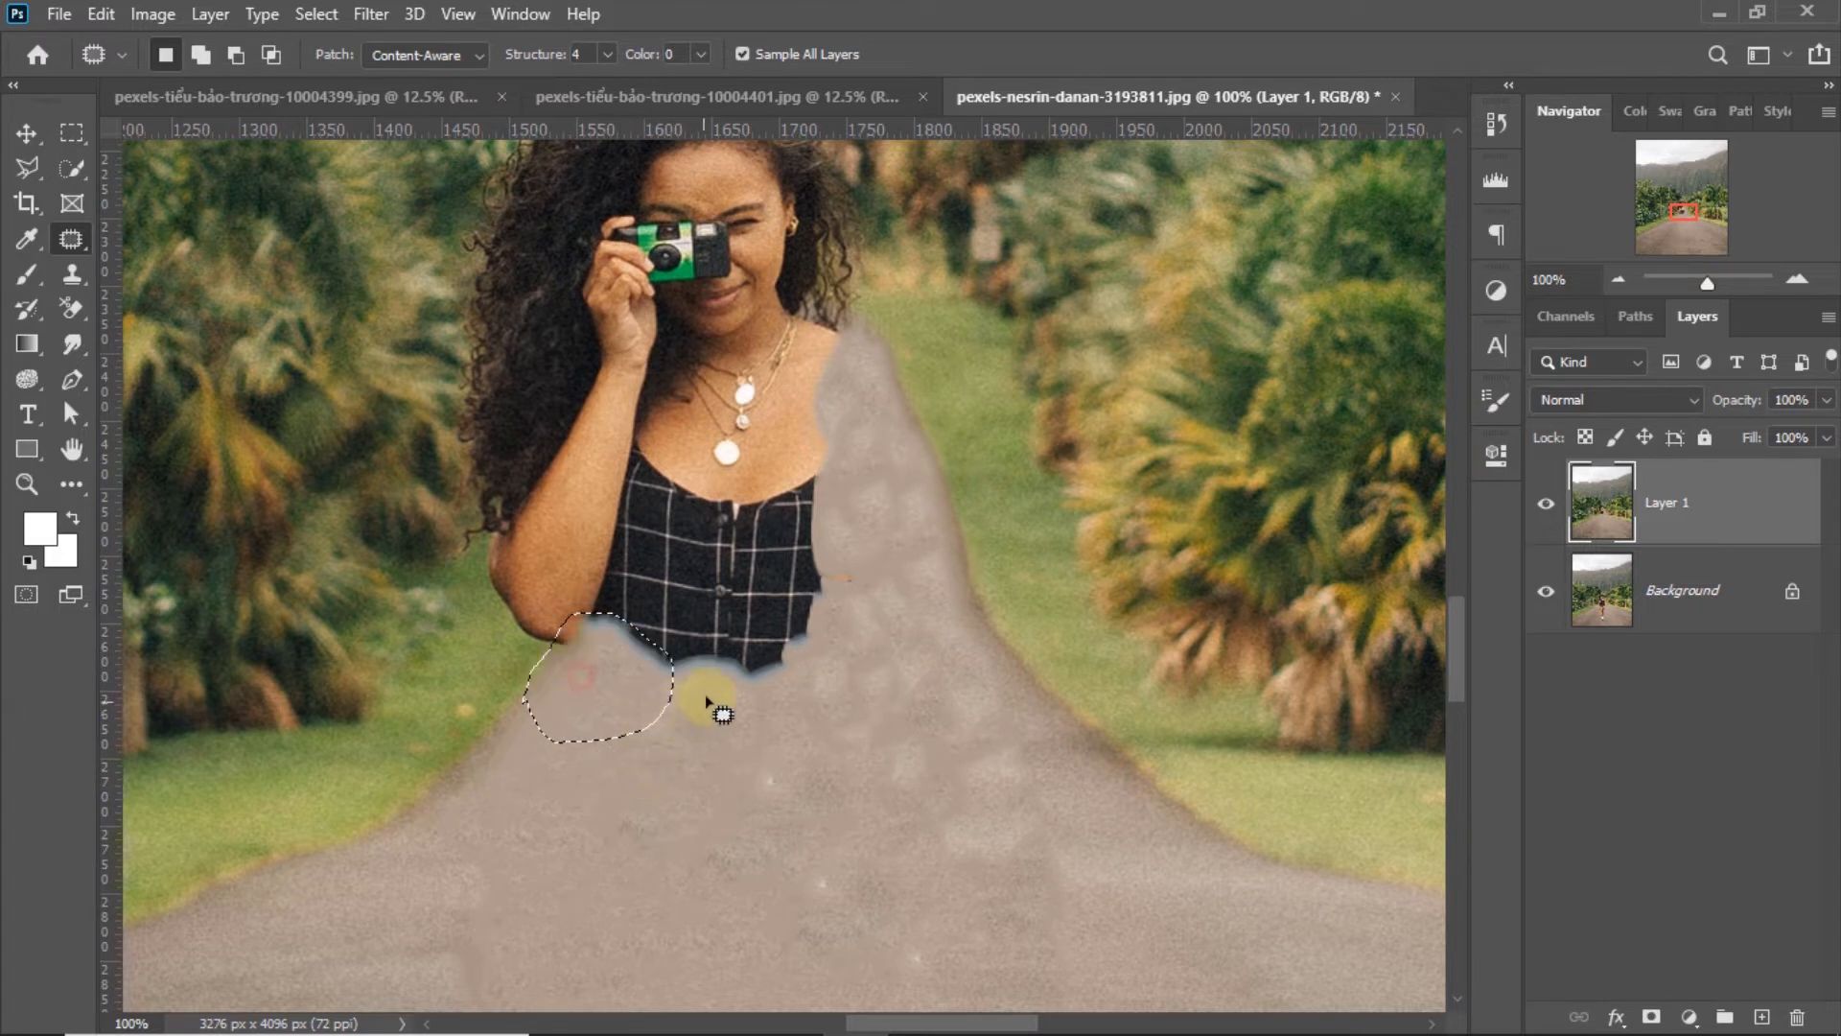
pyautogui.click(709, 705)
# Patch the raised arm's elbow with grass and the adjoining side of the arm and blouse with road texture
pyautogui.moveTo(604, 526)
pyautogui.mouseDown()
pyautogui.moveTo(477, 617)
pyautogui.moveTo(581, 616)
pyautogui.moveTo(451, 644)
pyautogui.moveTo(529, 578)
pyautogui.mouseUp()
pyautogui.click(563, 642)
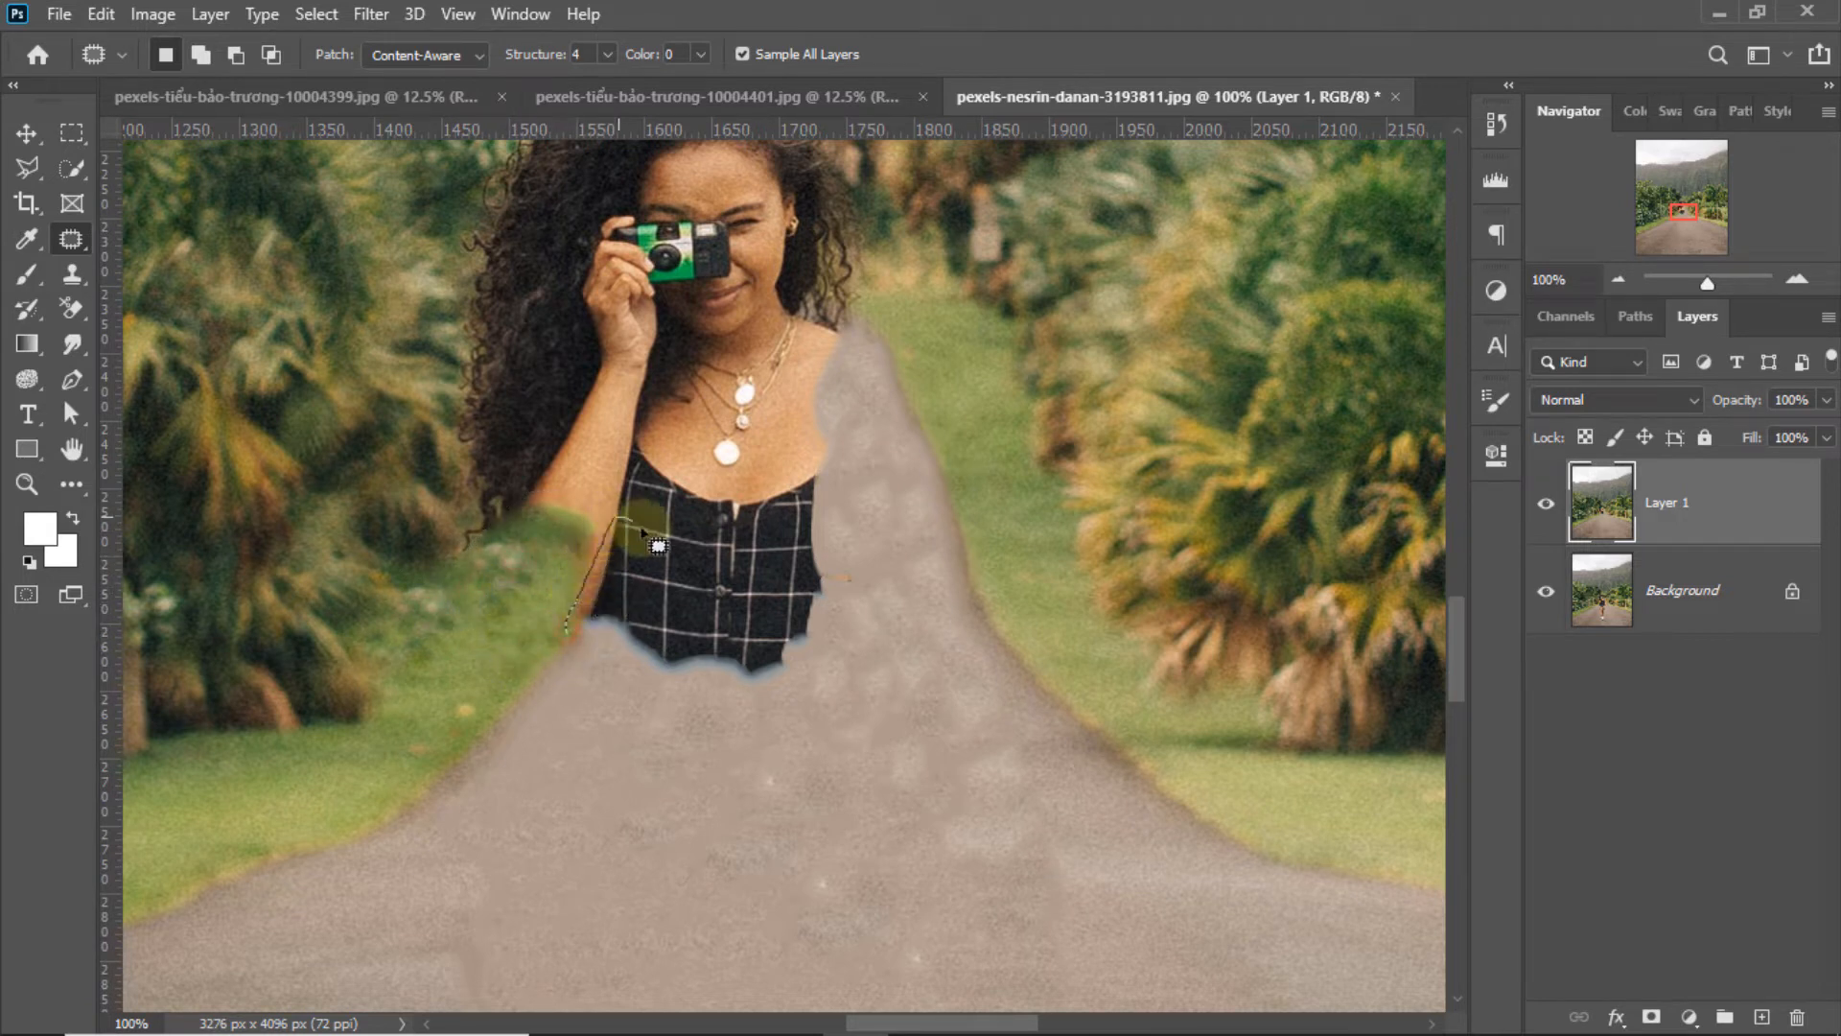
pyautogui.moveTo(642, 530)
pyautogui.mouseDown()
pyautogui.moveTo(572, 639)
pyautogui.moveTo(590, 705)
pyautogui.mouseUp()
pyautogui.click(652, 729)
# Patch the blouse's middle section up to just below the neckline with road texture
pyautogui.moveTo(630, 582)
pyautogui.mouseDown()
pyautogui.moveTo(772, 573)
pyautogui.moveTo(645, 638)
pyautogui.moveTo(653, 582)
pyautogui.mouseUp()
pyautogui.moveTo(697, 603); pyautogui.dragTo(699, 723)
pyautogui.click(707, 647)
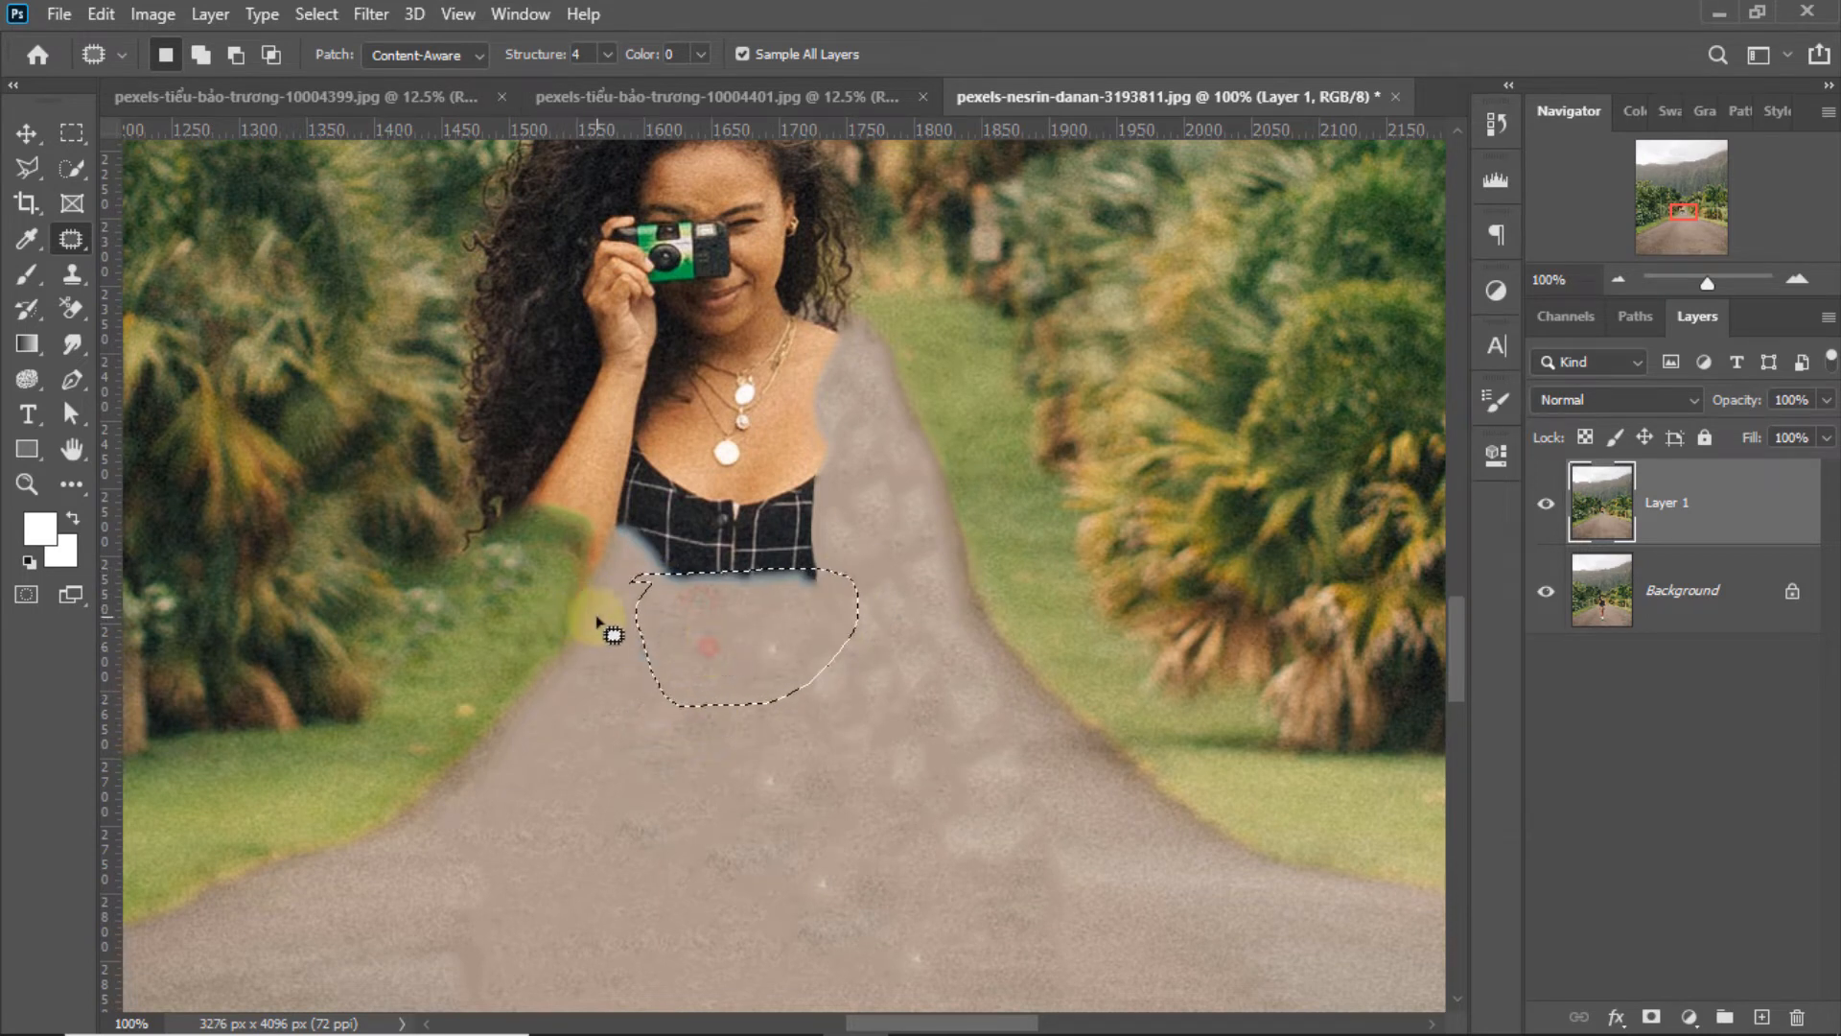
pyautogui.click(612, 633)
pyautogui.moveTo(625, 537)
pyautogui.mouseDown()
pyautogui.moveTo(691, 637)
pyautogui.moveTo(625, 539)
pyautogui.mouseUp()
pyautogui.moveTo(707, 637); pyautogui.dragTo(728, 671)
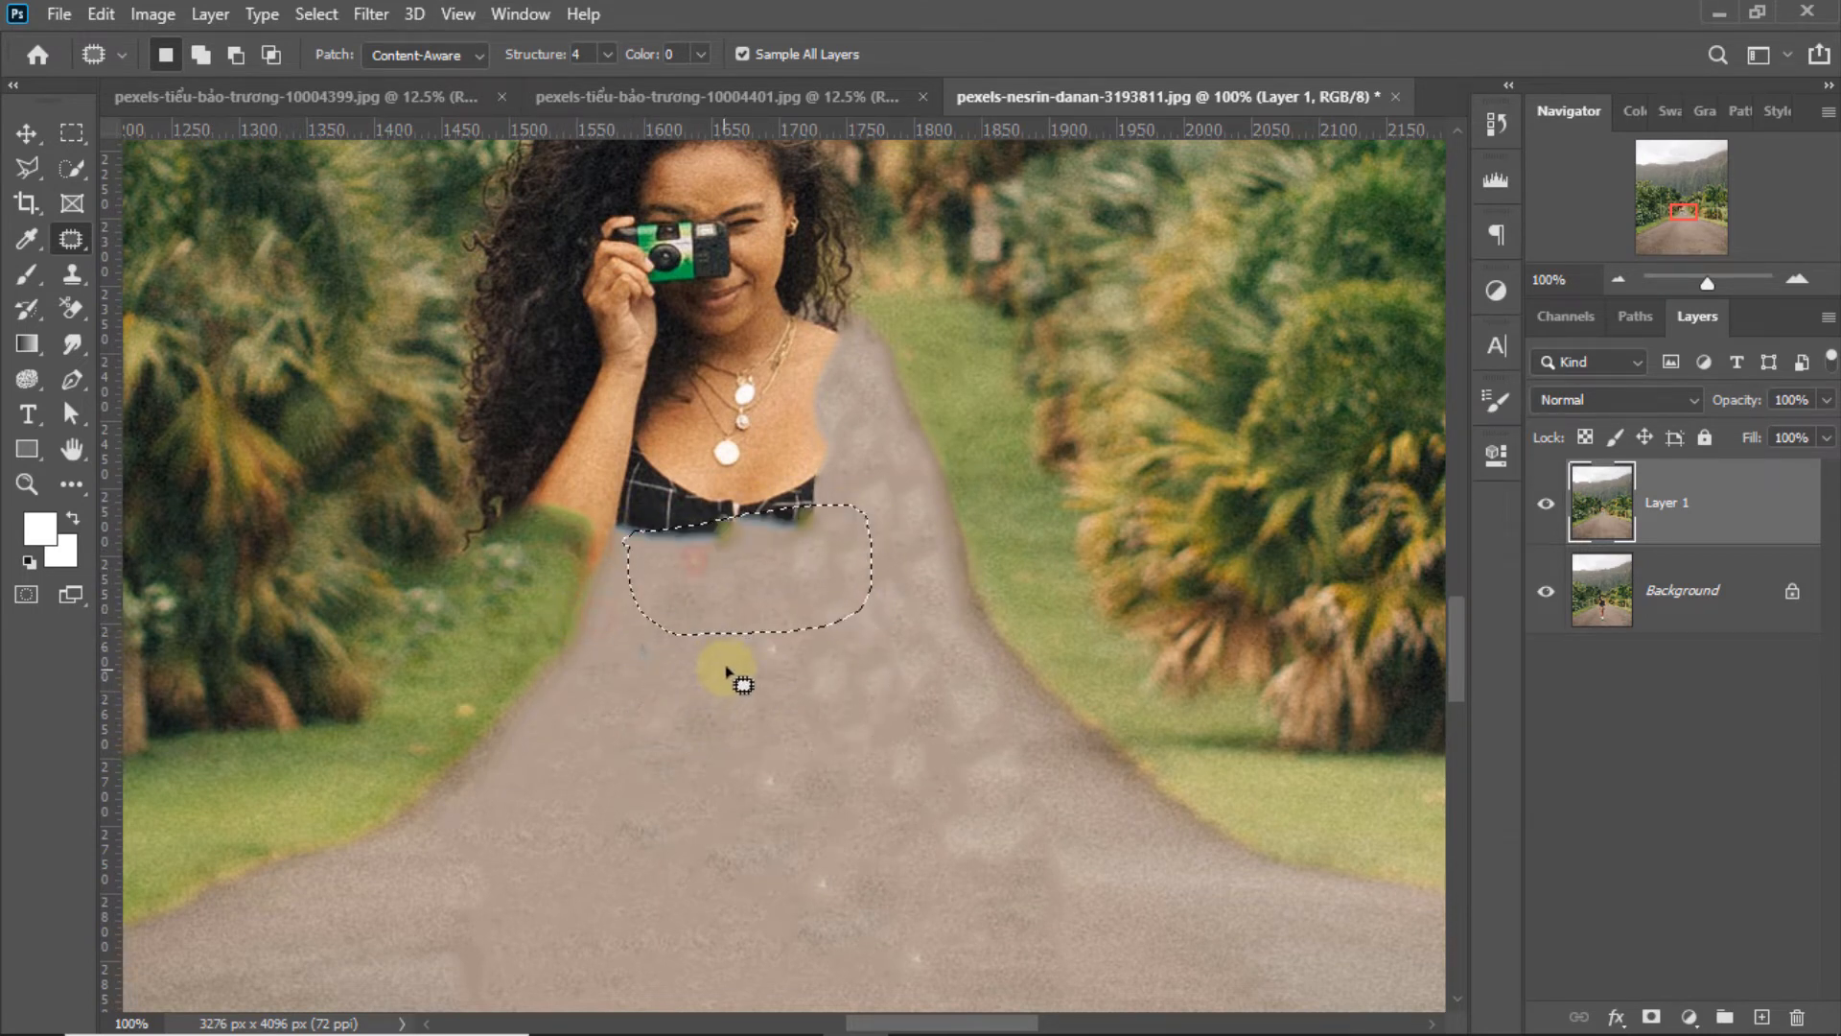
pyautogui.click(651, 675)
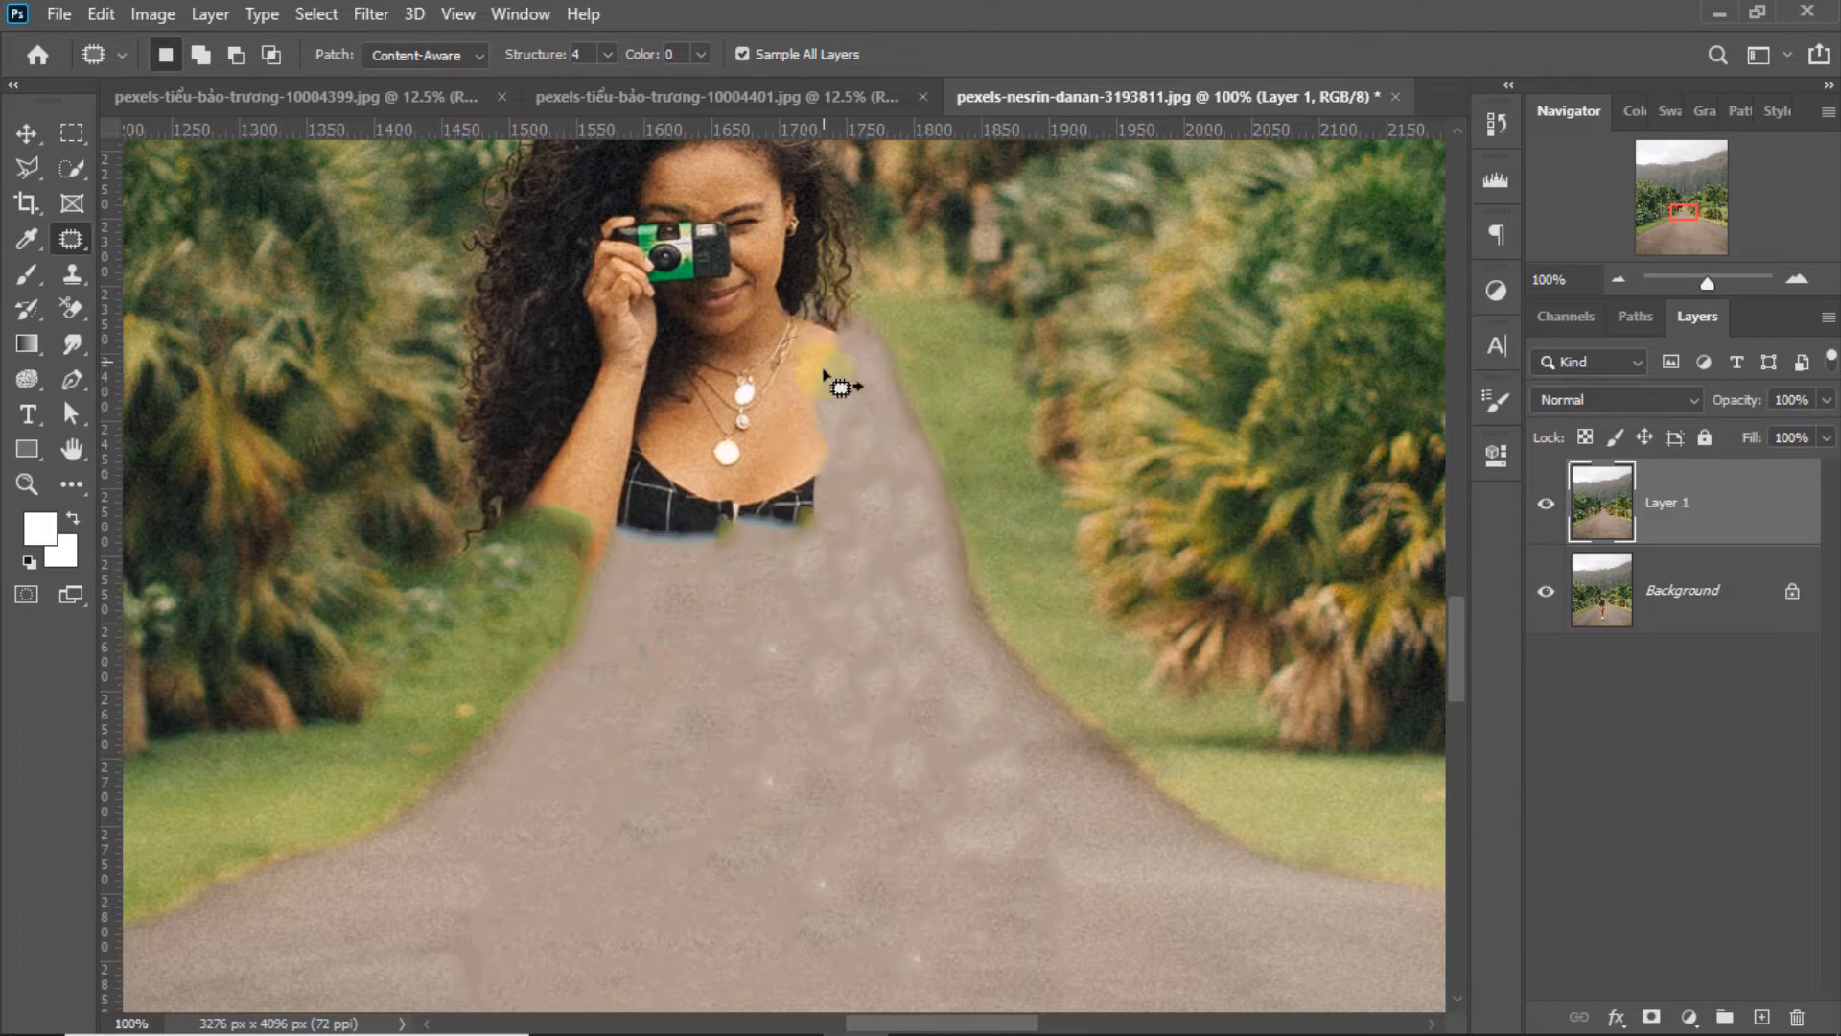
# Patch the bare shoulder's inner edge and the chest and neckline below it with road texture
pyautogui.moveTo(823, 371); pyautogui.dragTo(741, 624)
pyautogui.click(849, 504)
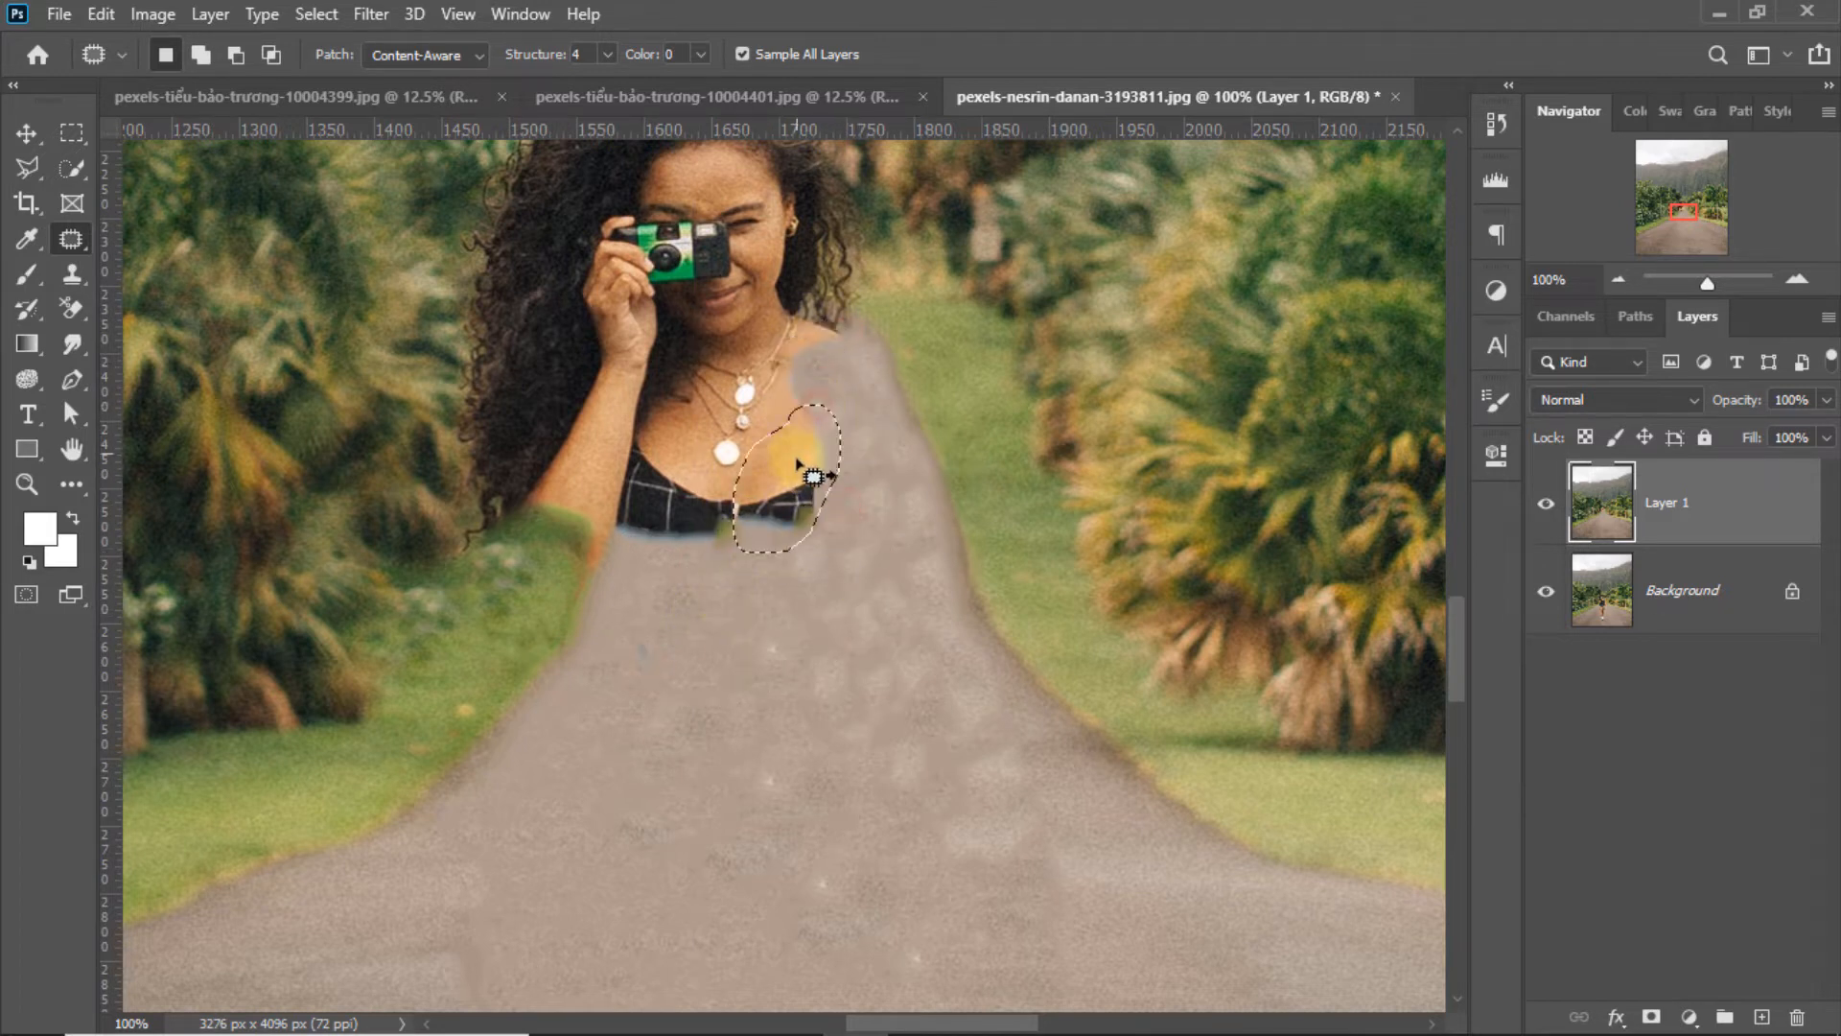
pyautogui.moveTo(798, 464); pyautogui.dragTo(796, 629)
pyautogui.click(816, 563)
pyautogui.click(837, 495)
# Patch the last of the blouse, the chest and the necklaces with road texture
pyautogui.scroll(3, 773, 768)
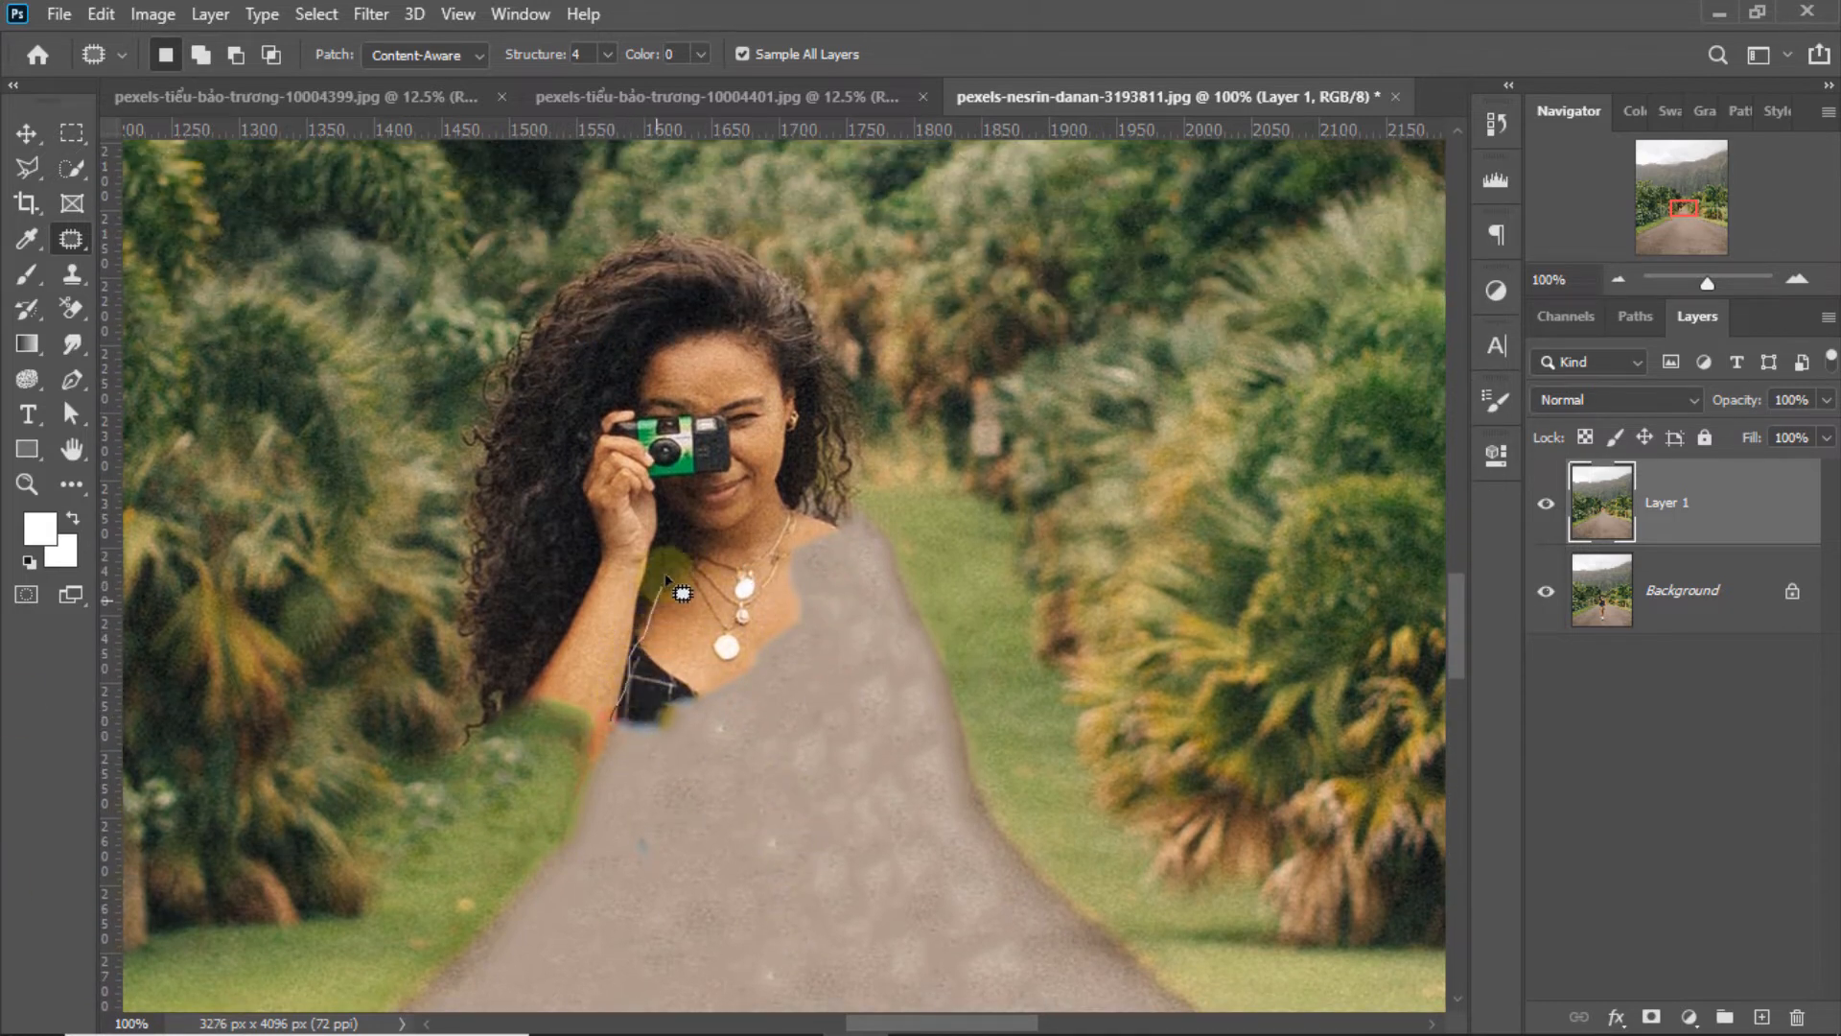
pyautogui.moveTo(634, 748)
pyautogui.mouseDown()
pyautogui.moveTo(616, 717)
pyautogui.moveTo(748, 763)
pyautogui.mouseUp()
pyautogui.click(689, 806)
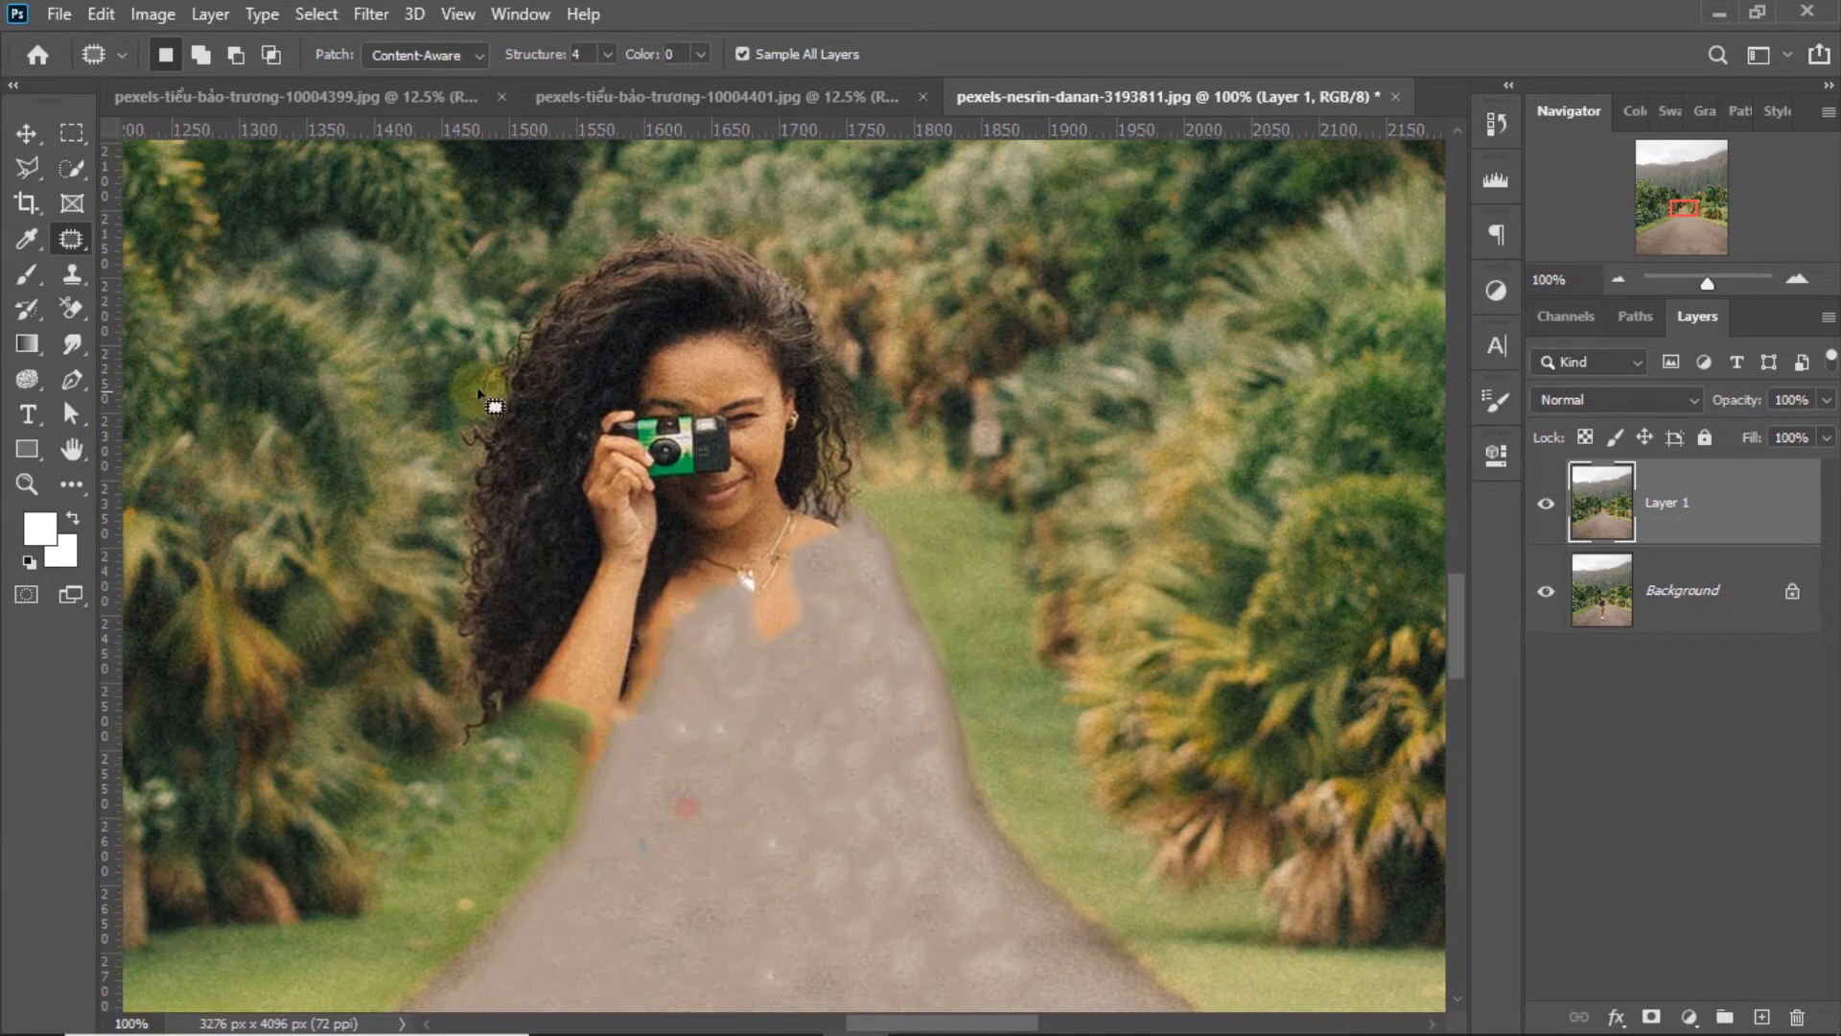
pyautogui.moveTo(726, 548)
pyautogui.mouseDown()
pyautogui.moveTo(707, 617)
pyautogui.moveTo(760, 706)
pyautogui.mouseUp()
pyautogui.click(868, 630)
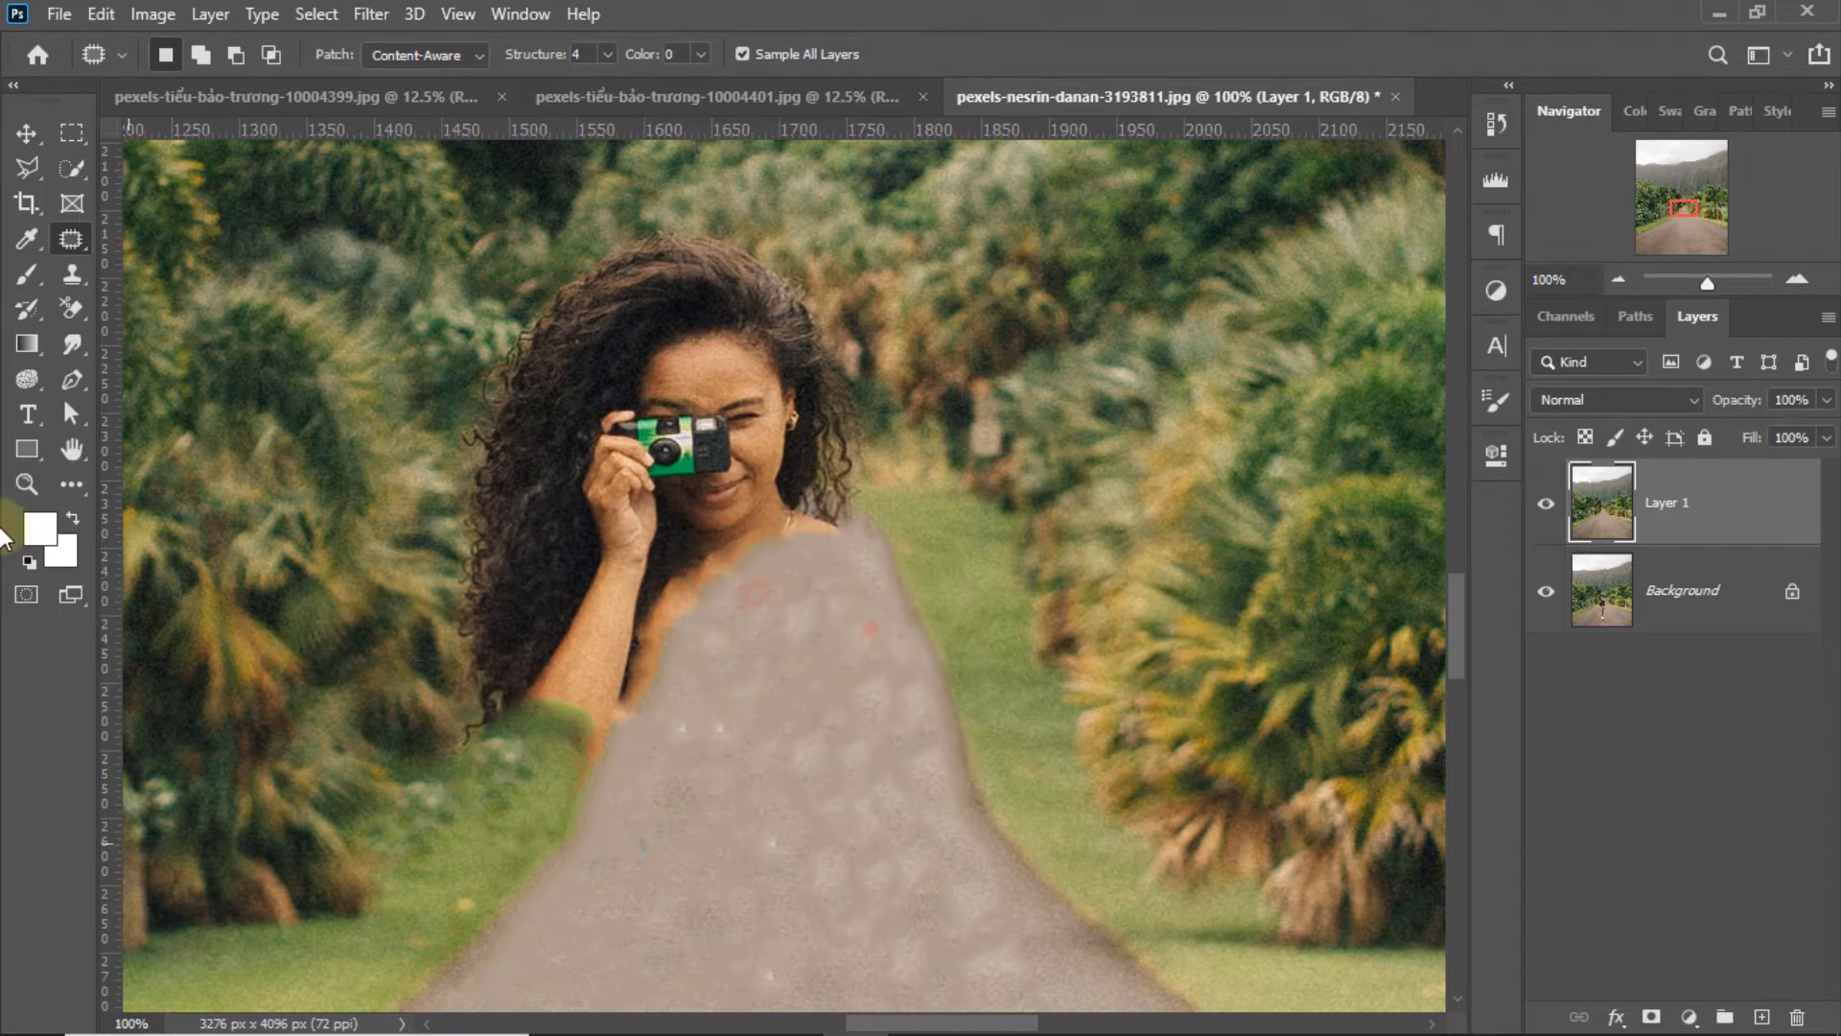
# Patch the lower part of the raised forearm with the grass beside the road
pyautogui.moveTo(603, 622); pyautogui.dragTo(592, 753)
pyautogui.moveTo(595, 691); pyautogui.dragTo(507, 780)
pyautogui.click(500, 790)
# Patch the skin-coloured strip along the road's grass edge below the forearm with road texture
pyautogui.moveTo(548, 857); pyautogui.dragTo(568, 794)
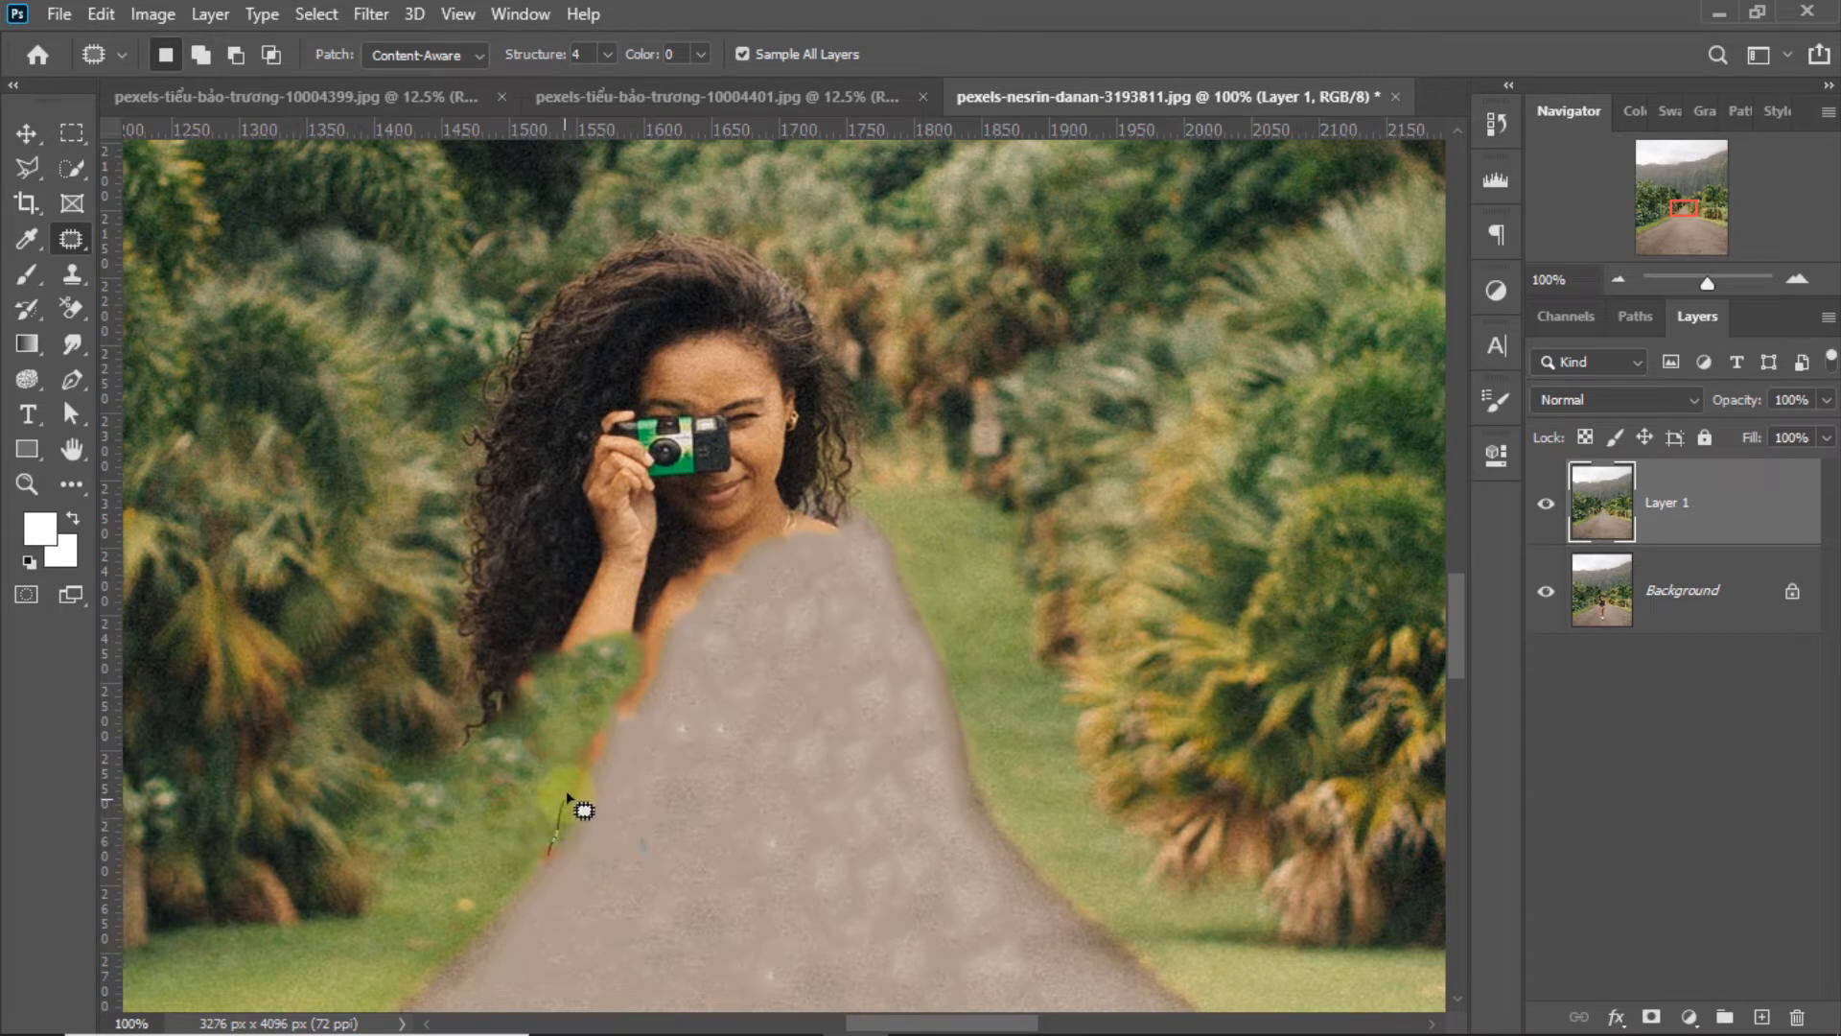
pyautogui.moveTo(668, 689); pyautogui.dragTo(552, 850)
pyautogui.moveTo(611, 761); pyautogui.dragTo(714, 798)
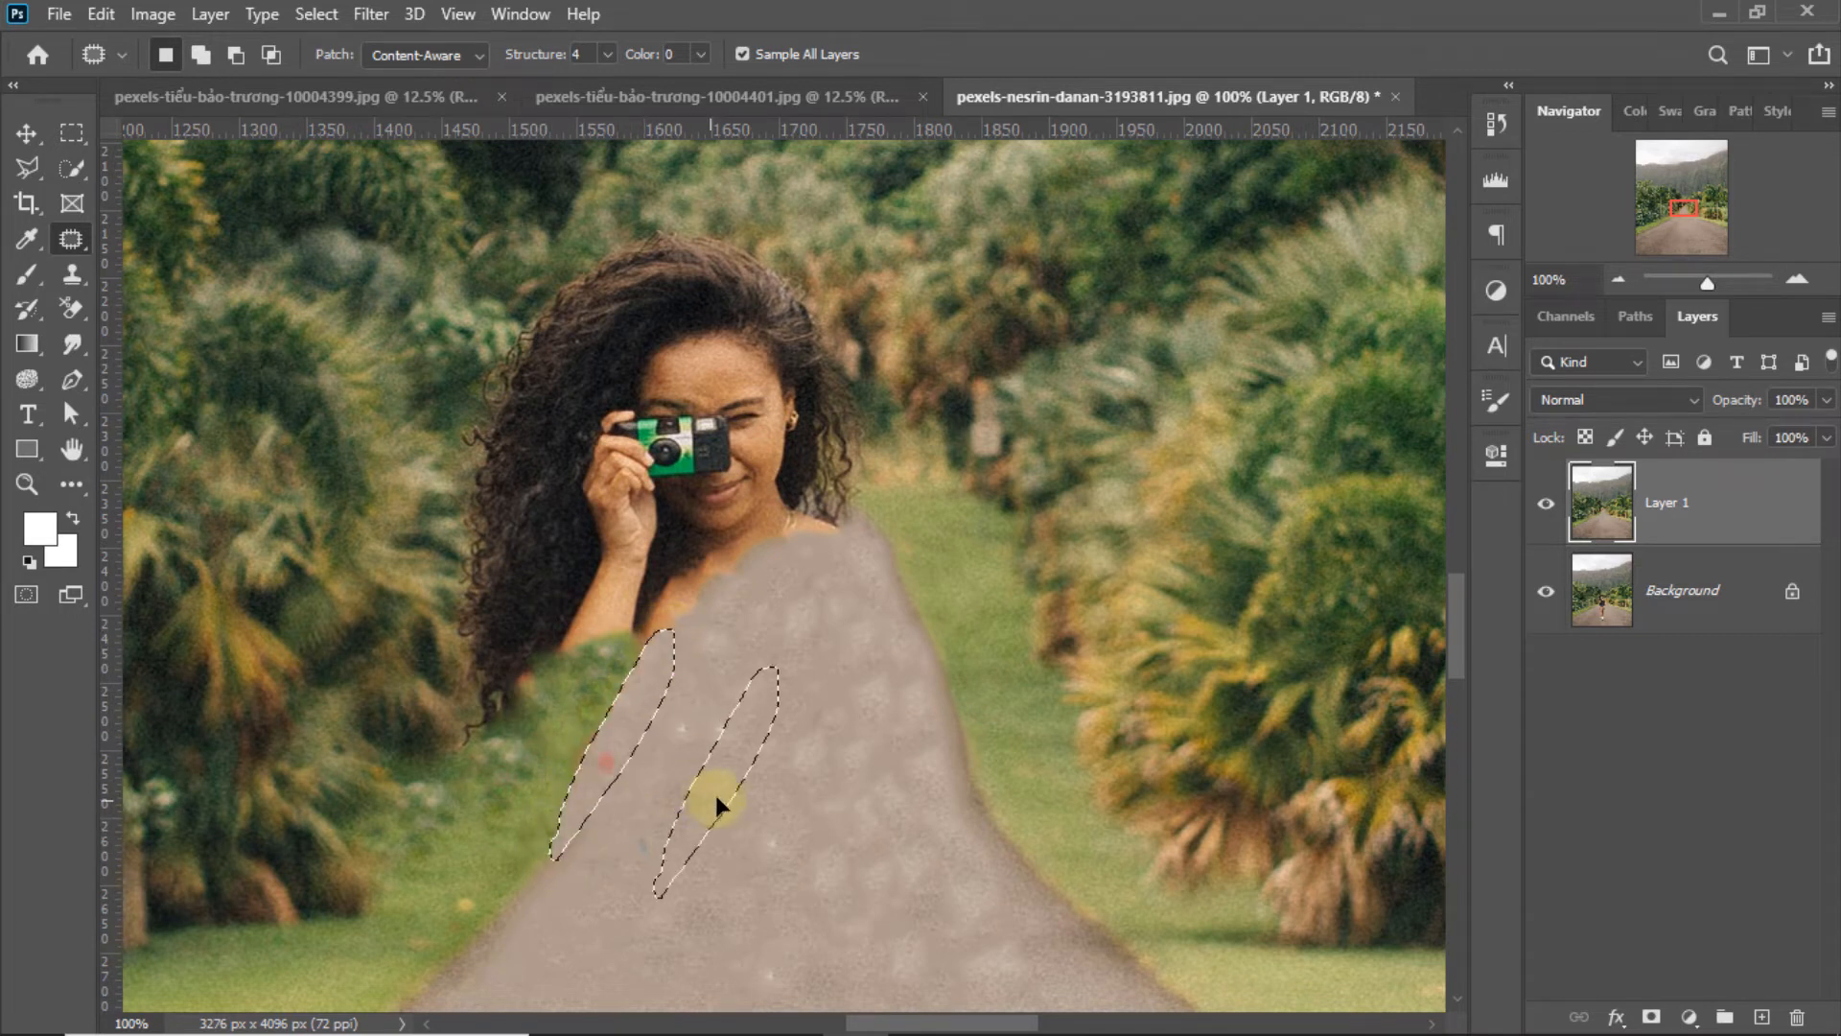
pyautogui.click(774, 640)
# Patch the lower hair ends and the hair's outer edge on the raised-arm side with palm foliage
pyautogui.moveTo(556, 677)
pyautogui.mouseDown()
pyautogui.moveTo(437, 614)
pyautogui.moveTo(551, 662)
pyautogui.moveTo(452, 530)
pyautogui.mouseUp()
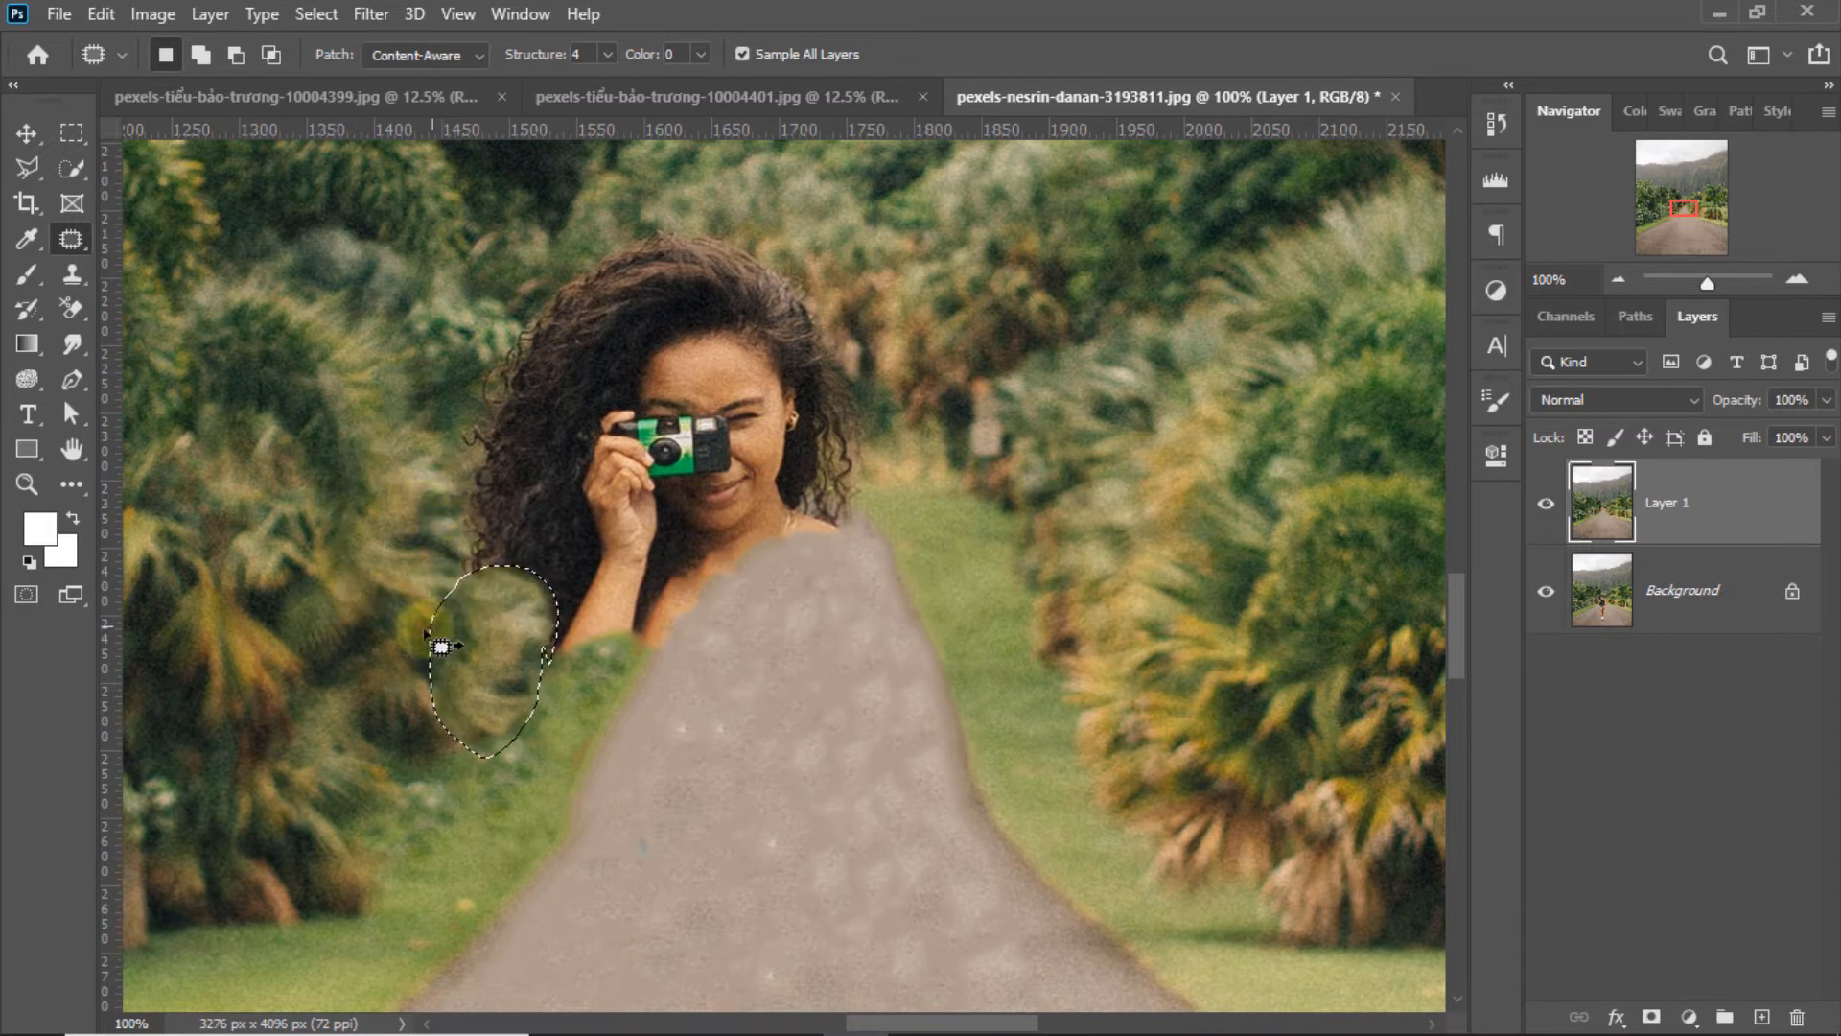
pyautogui.moveTo(485, 410)
pyautogui.mouseDown()
pyautogui.moveTo(534, 500)
pyautogui.moveTo(487, 418)
pyautogui.mouseUp()
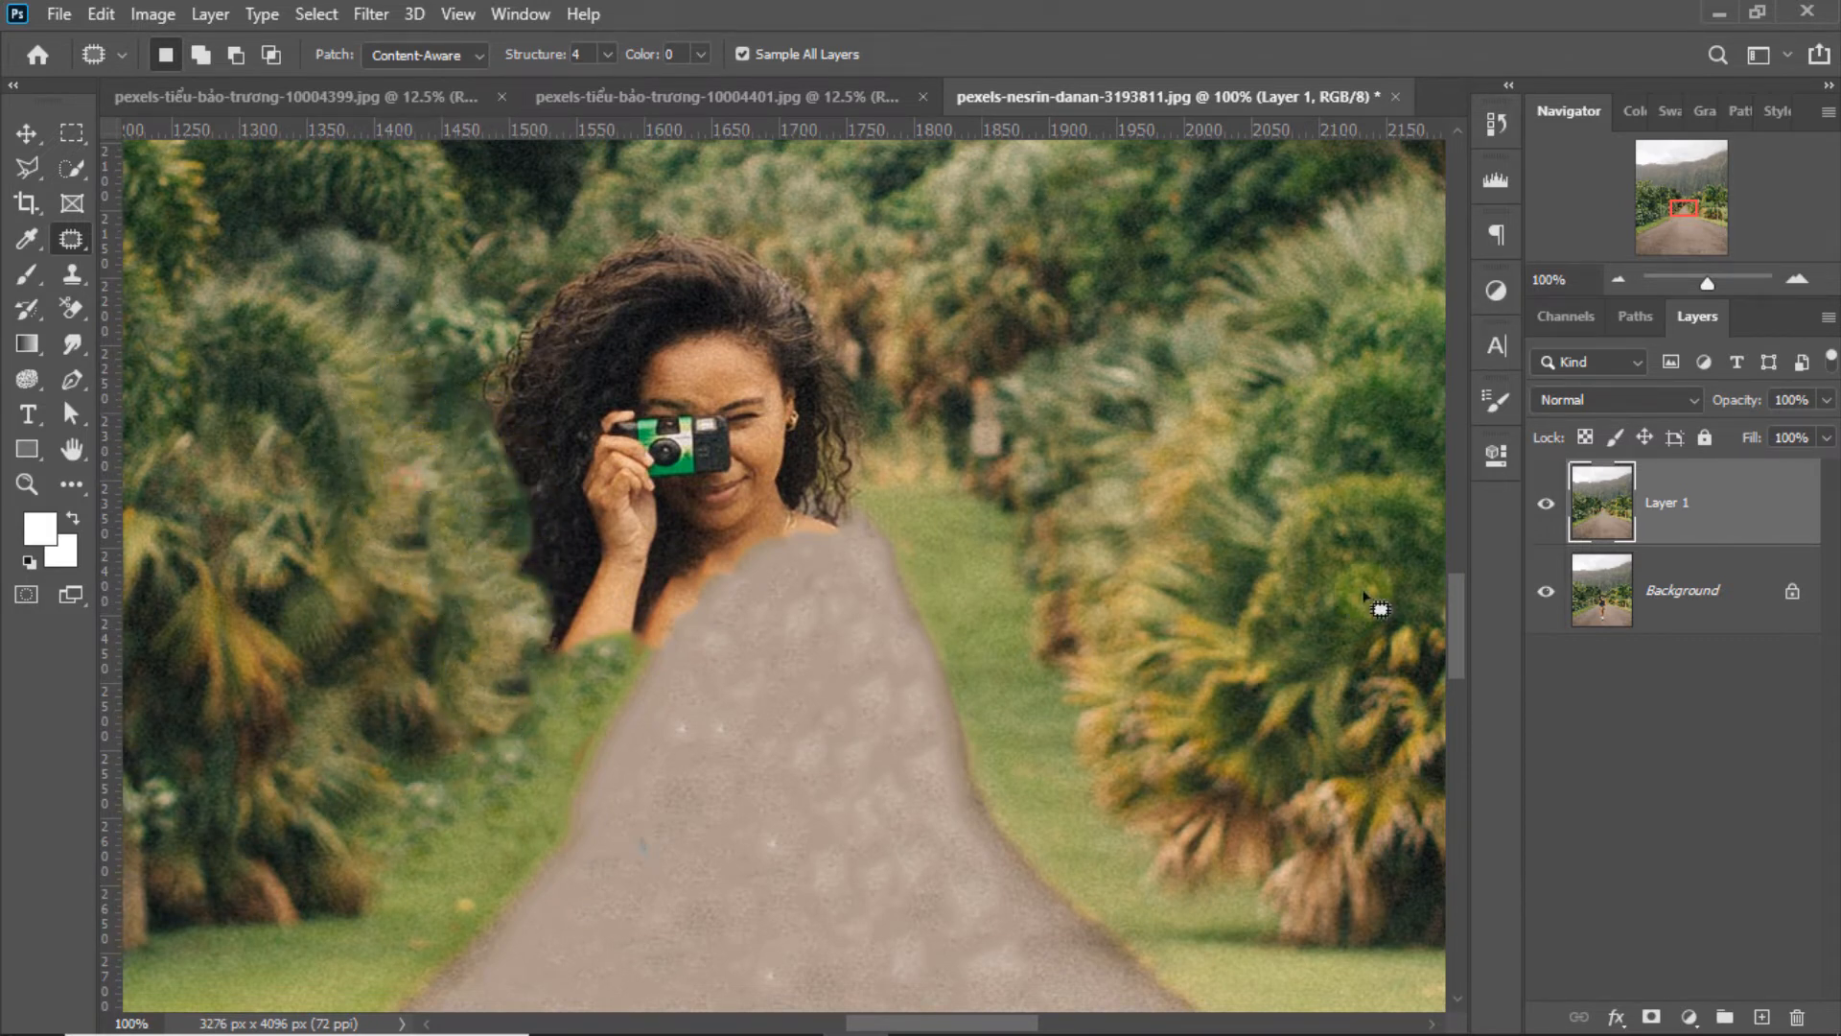
pyautogui.click(1798, 278)
pyautogui.click(1798, 278)
pyautogui.click(1619, 279)
pyautogui.click(1619, 280)
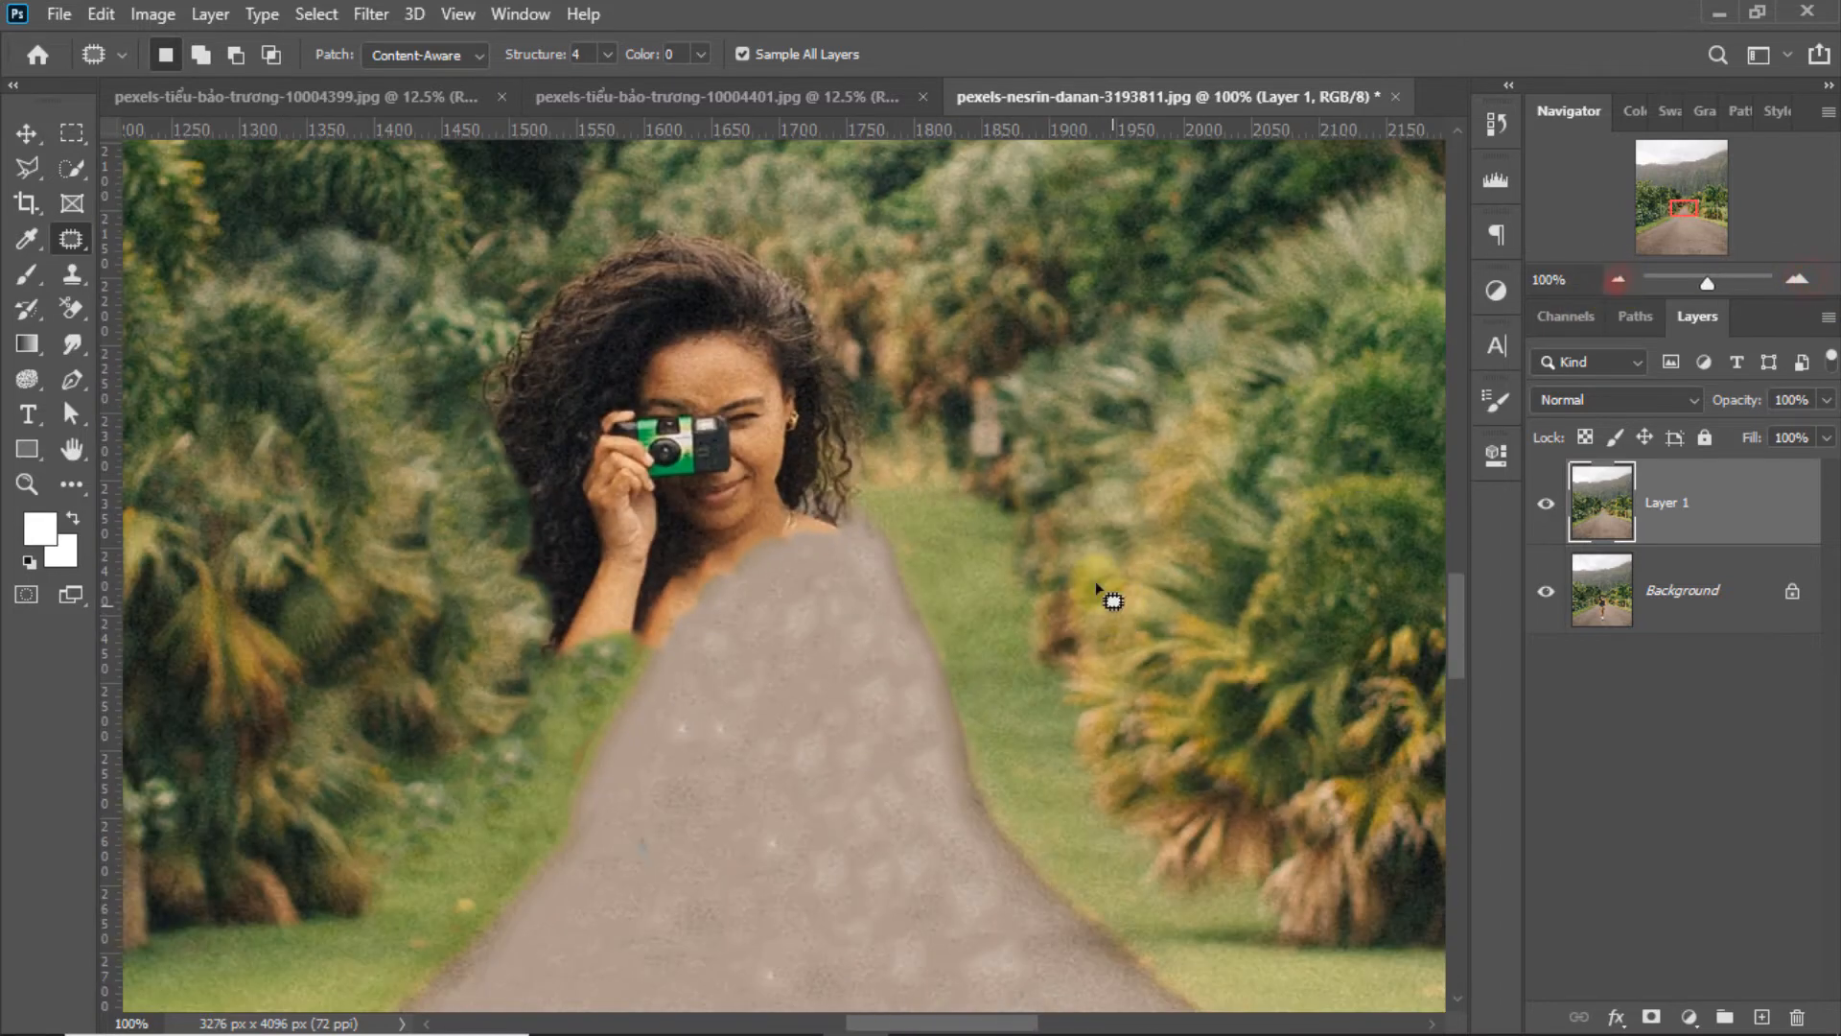
pyautogui.click(1799, 280)
pyautogui.click(1619, 279)
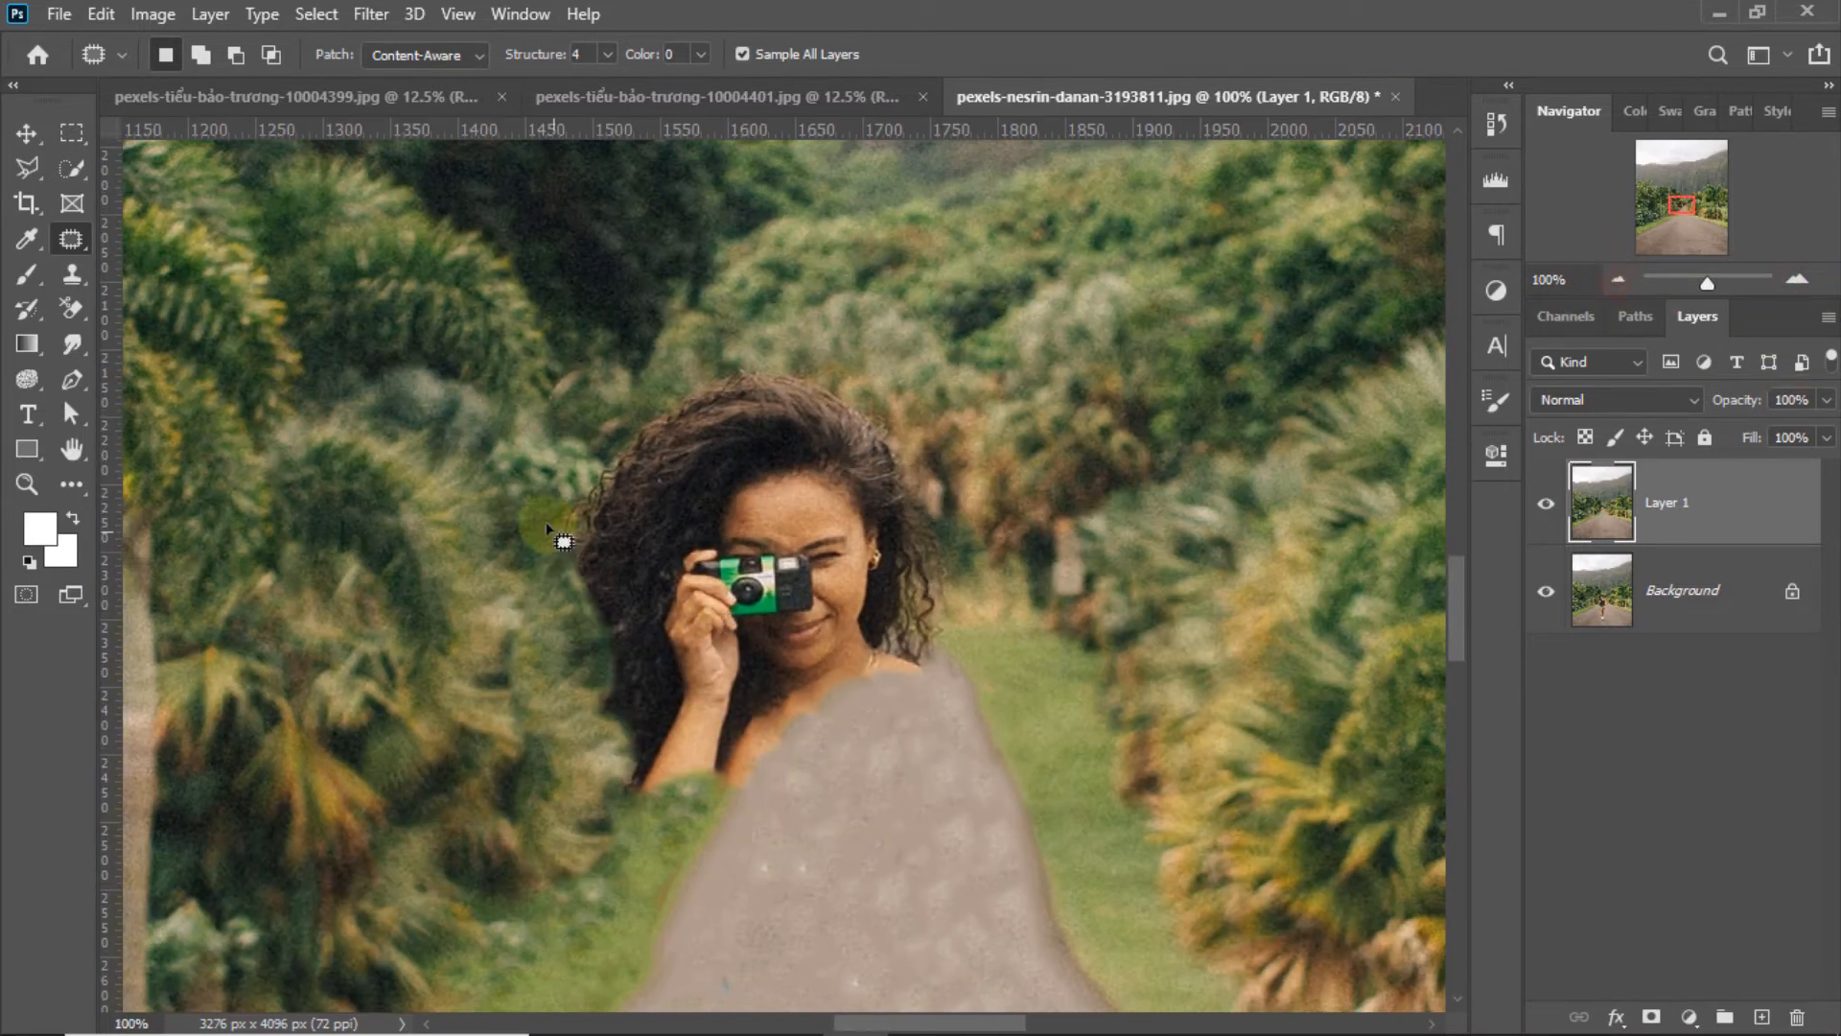
pyautogui.moveTo(599, 491)
pyautogui.mouseDown()
pyautogui.moveTo(620, 543)
pyautogui.moveTo(600, 491)
pyautogui.mouseUp()
pyautogui.moveTo(597, 564); pyautogui.dragTo(515, 550)
pyautogui.hotkey('ctrl', 'd')
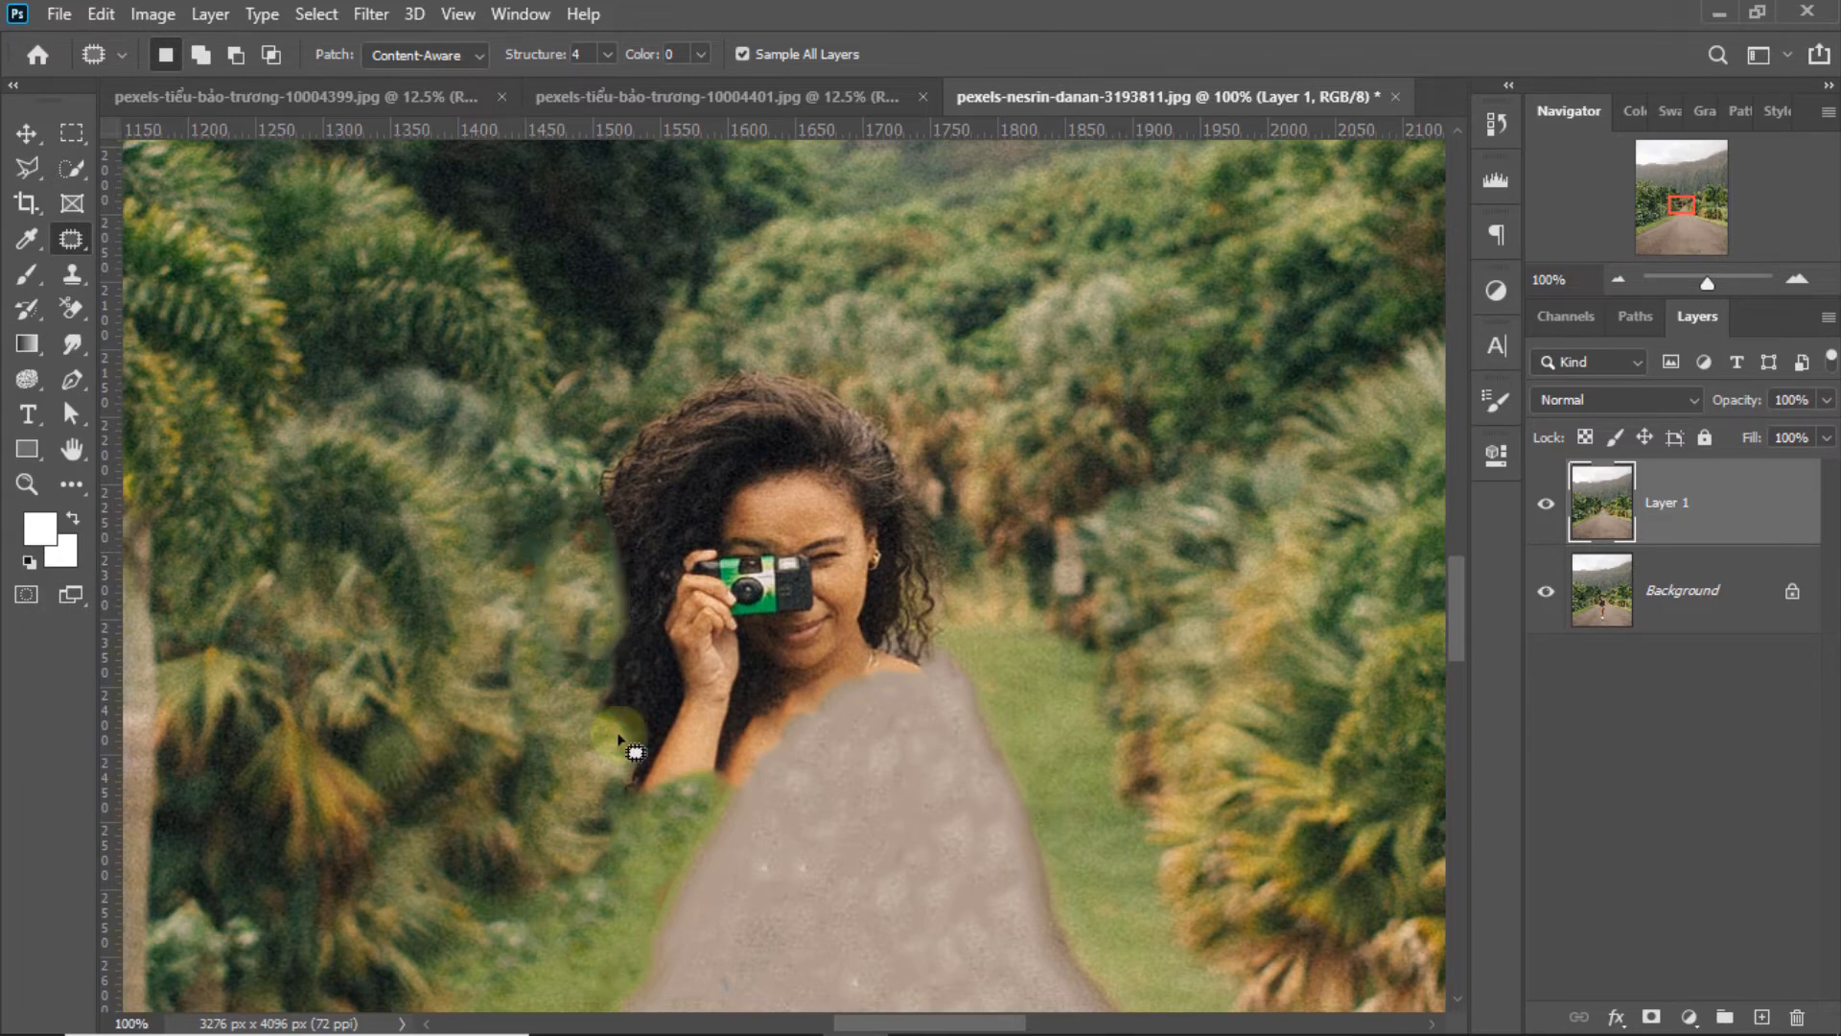
# Patch the forearm's outer side and the hair beside the raised hand with foliage
pyautogui.moveTo(610, 707); pyautogui.dragTo(692, 796)
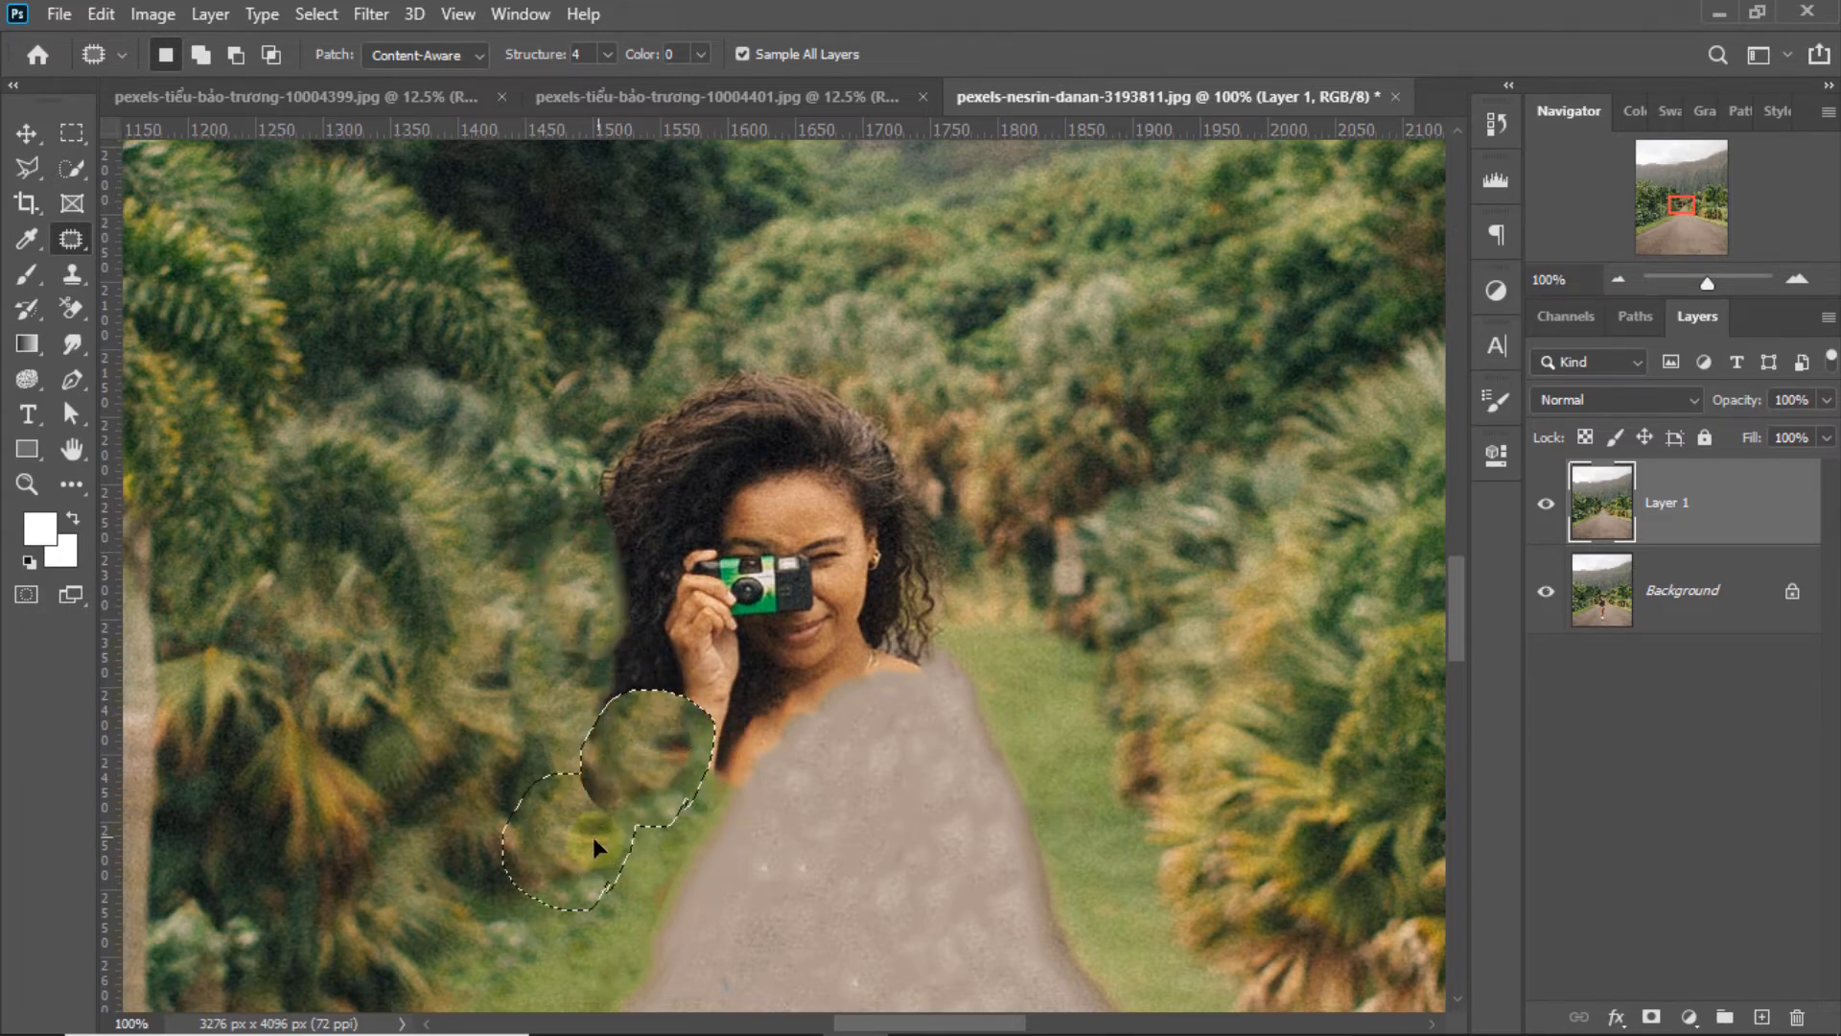
pyautogui.moveTo(593, 836); pyautogui.dragTo(546, 635)
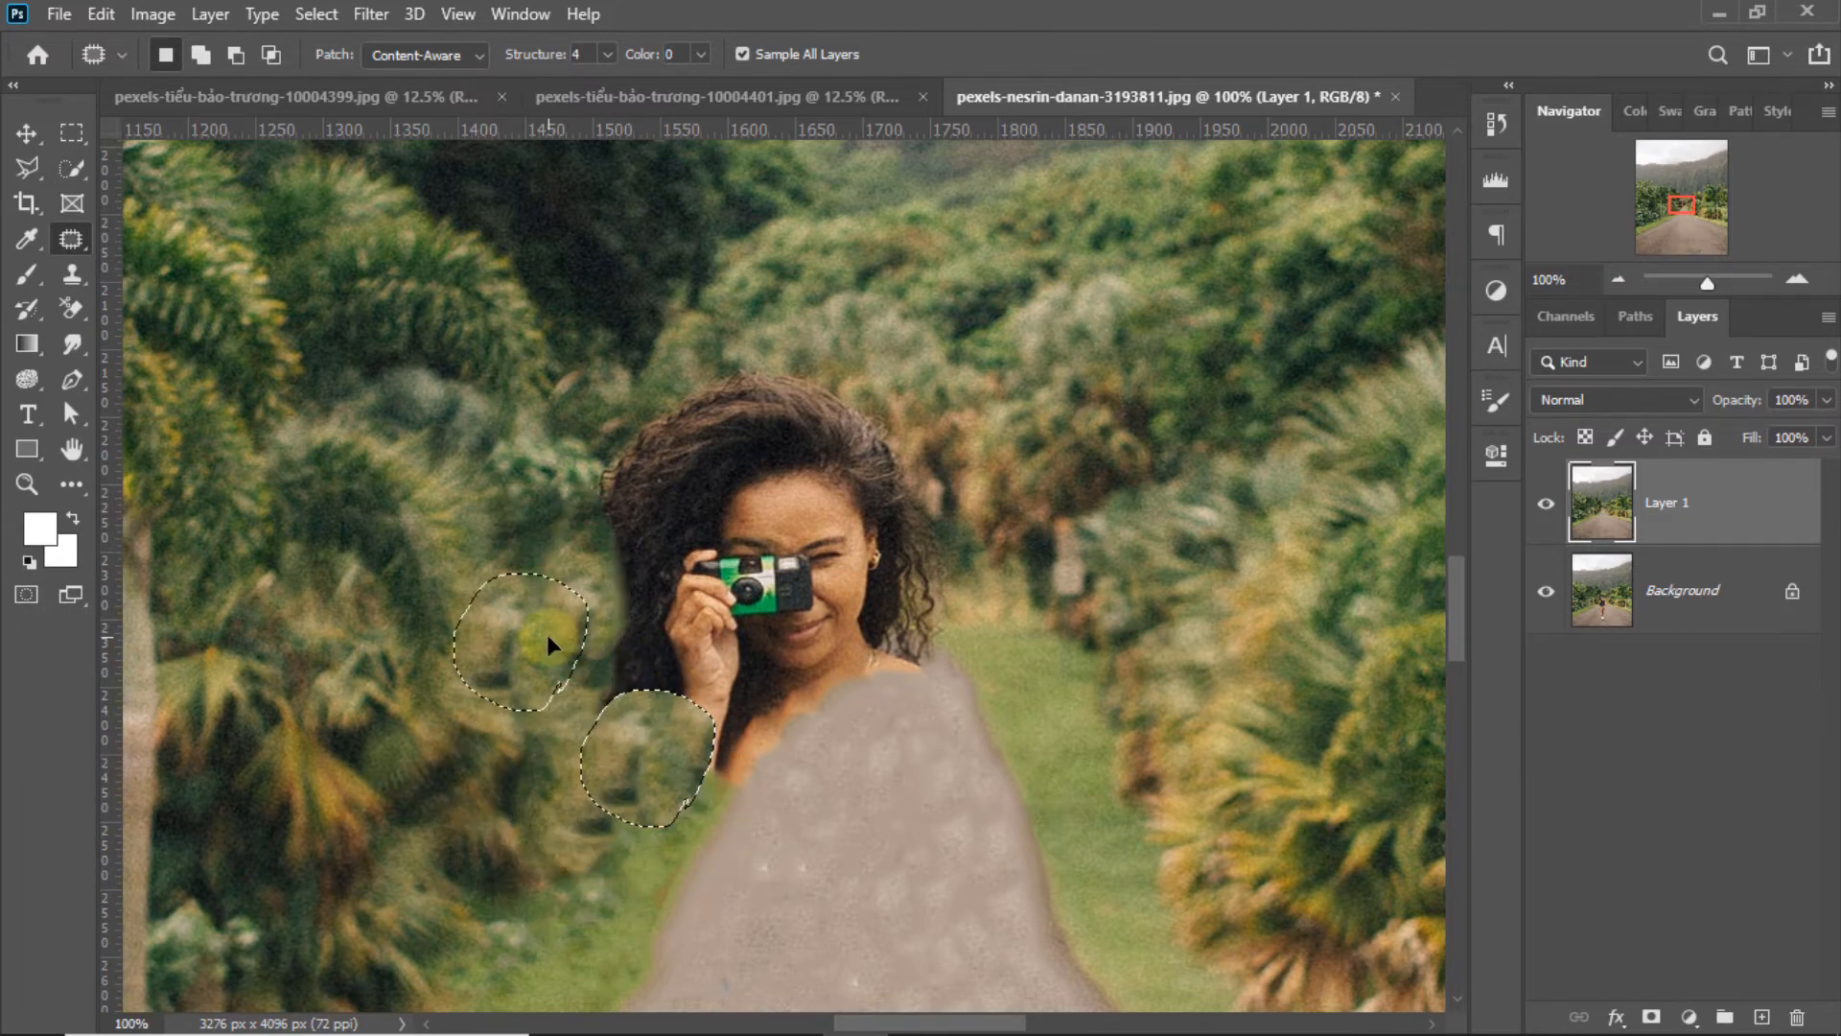
pyautogui.hotkey('ctrl', 'd')
pyautogui.moveTo(600, 571)
pyautogui.mouseDown()
pyautogui.moveTo(590, 729)
pyautogui.moveTo(622, 586)
pyautogui.moveTo(579, 524)
pyautogui.moveTo(502, 712)
pyautogui.moveTo(526, 624)
pyautogui.mouseUp()
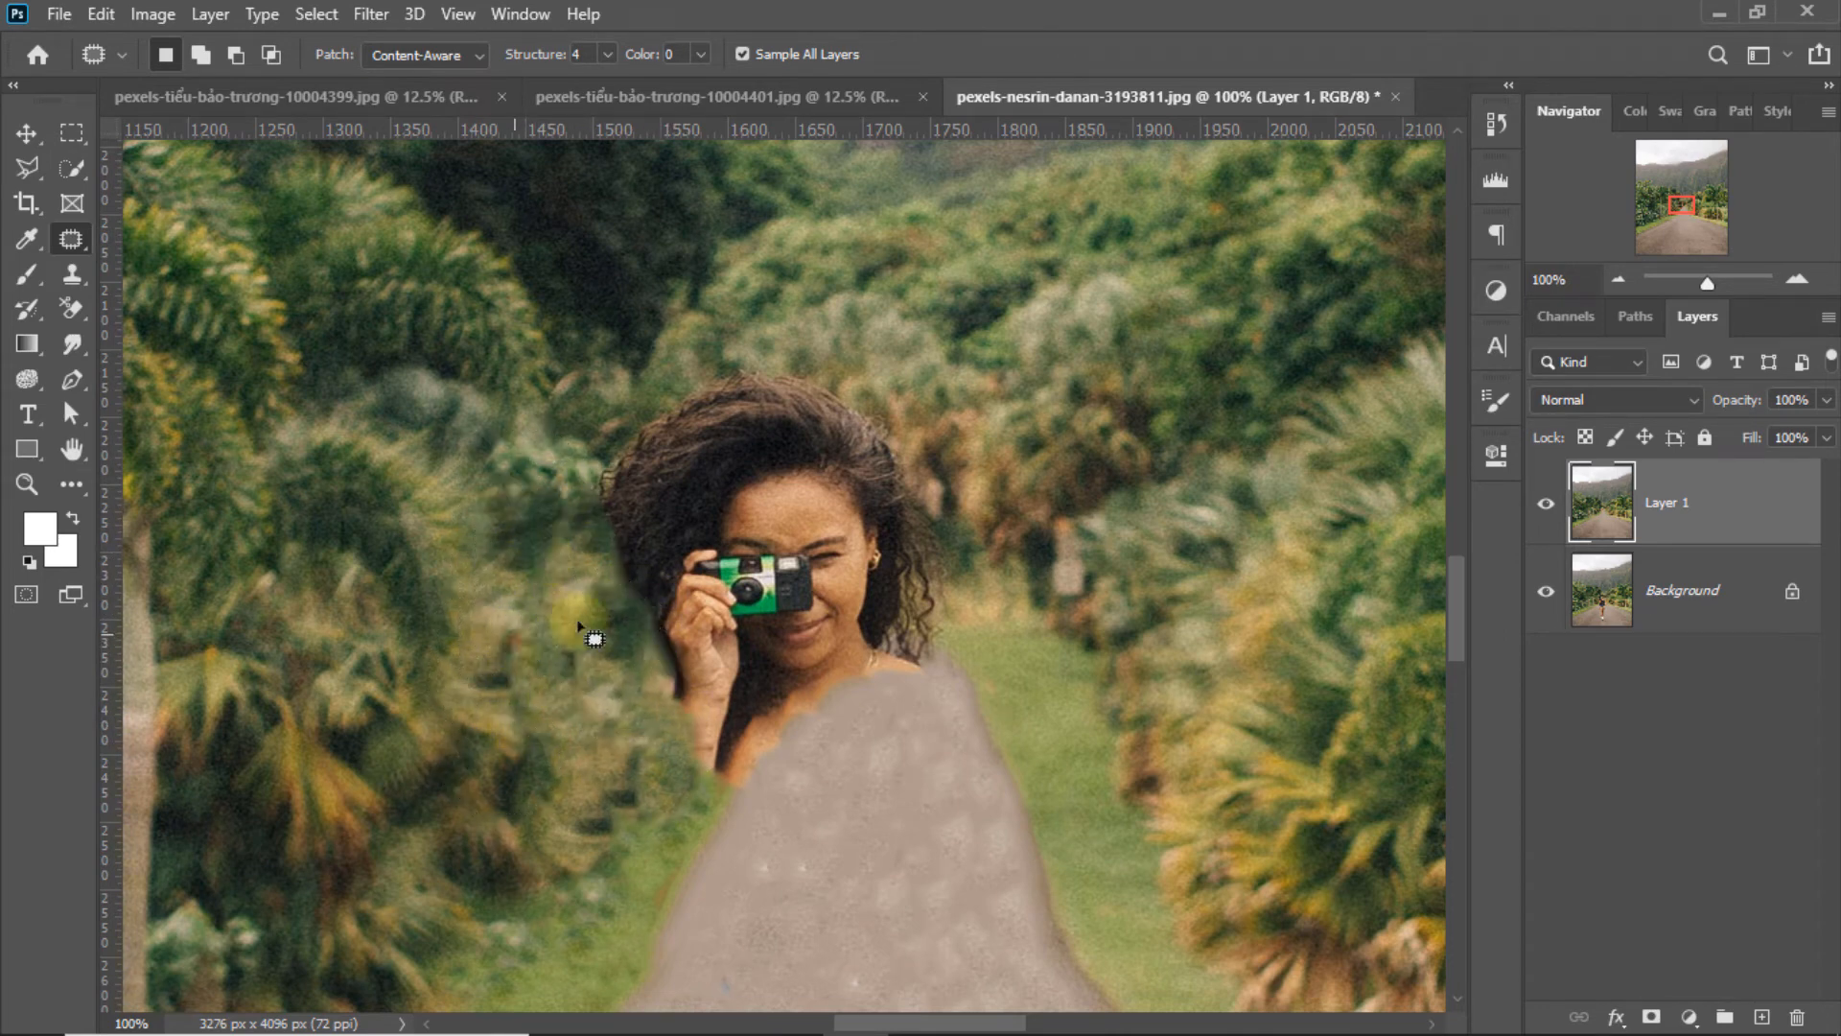
# Patch the outer curls along the top of the head with the trees behind
pyautogui.moveTo(658, 399)
pyautogui.mouseDown()
pyautogui.moveTo(662, 579)
pyautogui.moveTo(663, 372)
pyautogui.moveTo(602, 564)
pyautogui.moveTo(566, 487)
pyautogui.mouseUp()
pyautogui.moveTo(681, 456)
pyautogui.mouseDown()
pyautogui.moveTo(802, 423)
pyautogui.moveTo(664, 437)
pyautogui.moveTo(680, 457)
pyautogui.moveTo(769, 333)
pyautogui.mouseUp()
pyautogui.moveTo(778, 396)
pyautogui.mouseDown()
pyautogui.moveTo(840, 446)
pyautogui.moveTo(782, 403)
pyautogui.mouseUp()
pyautogui.moveTo(867, 422); pyautogui.dragTo(872, 362)
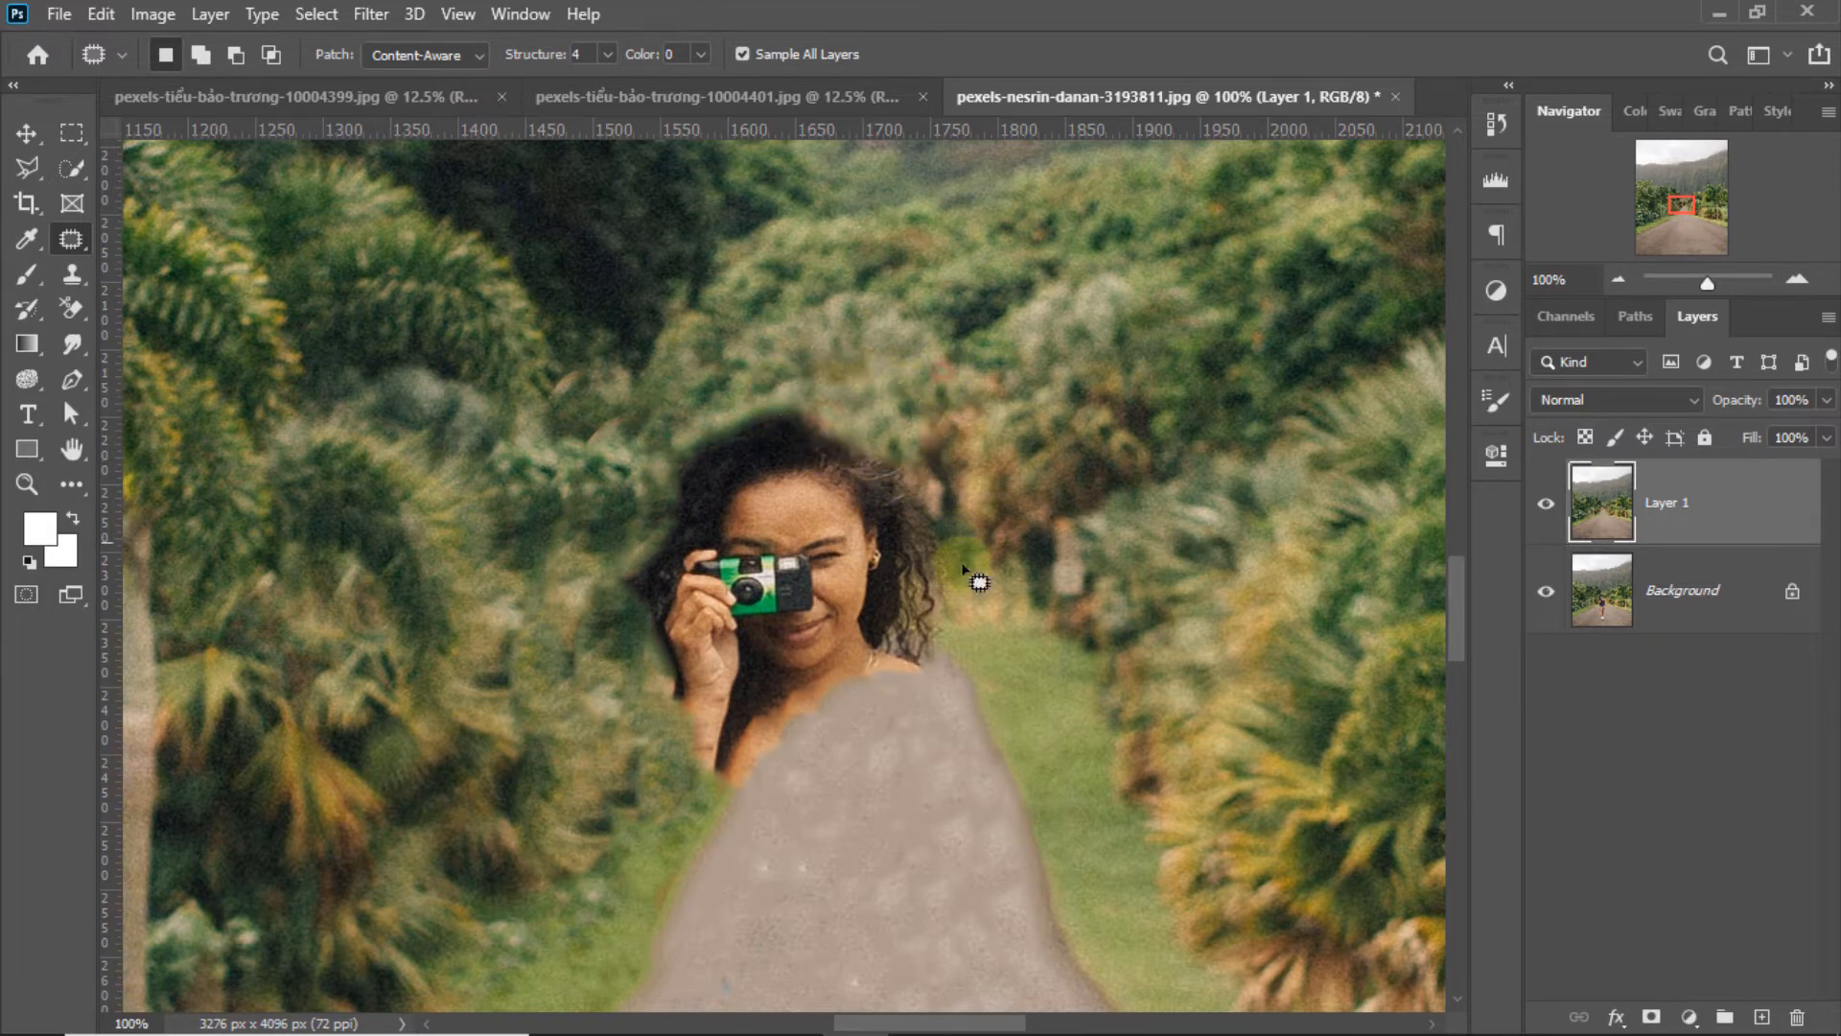
# Patch the remaining chest, neck base and shoulder below the chin with road texture
pyautogui.moveTo(764, 703)
pyautogui.mouseDown()
pyautogui.moveTo(759, 815)
pyautogui.moveTo(868, 722)
pyautogui.mouseUp()
pyautogui.moveTo(726, 796)
pyautogui.mouseDown()
pyautogui.moveTo(792, 714)
pyautogui.moveTo(808, 808)
pyautogui.mouseUp()
pyautogui.click(871, 765)
pyautogui.moveTo(930, 664); pyautogui.dragTo(916, 685)
pyautogui.moveTo(898, 680); pyautogui.dragTo(903, 766)
pyautogui.click(852, 763)
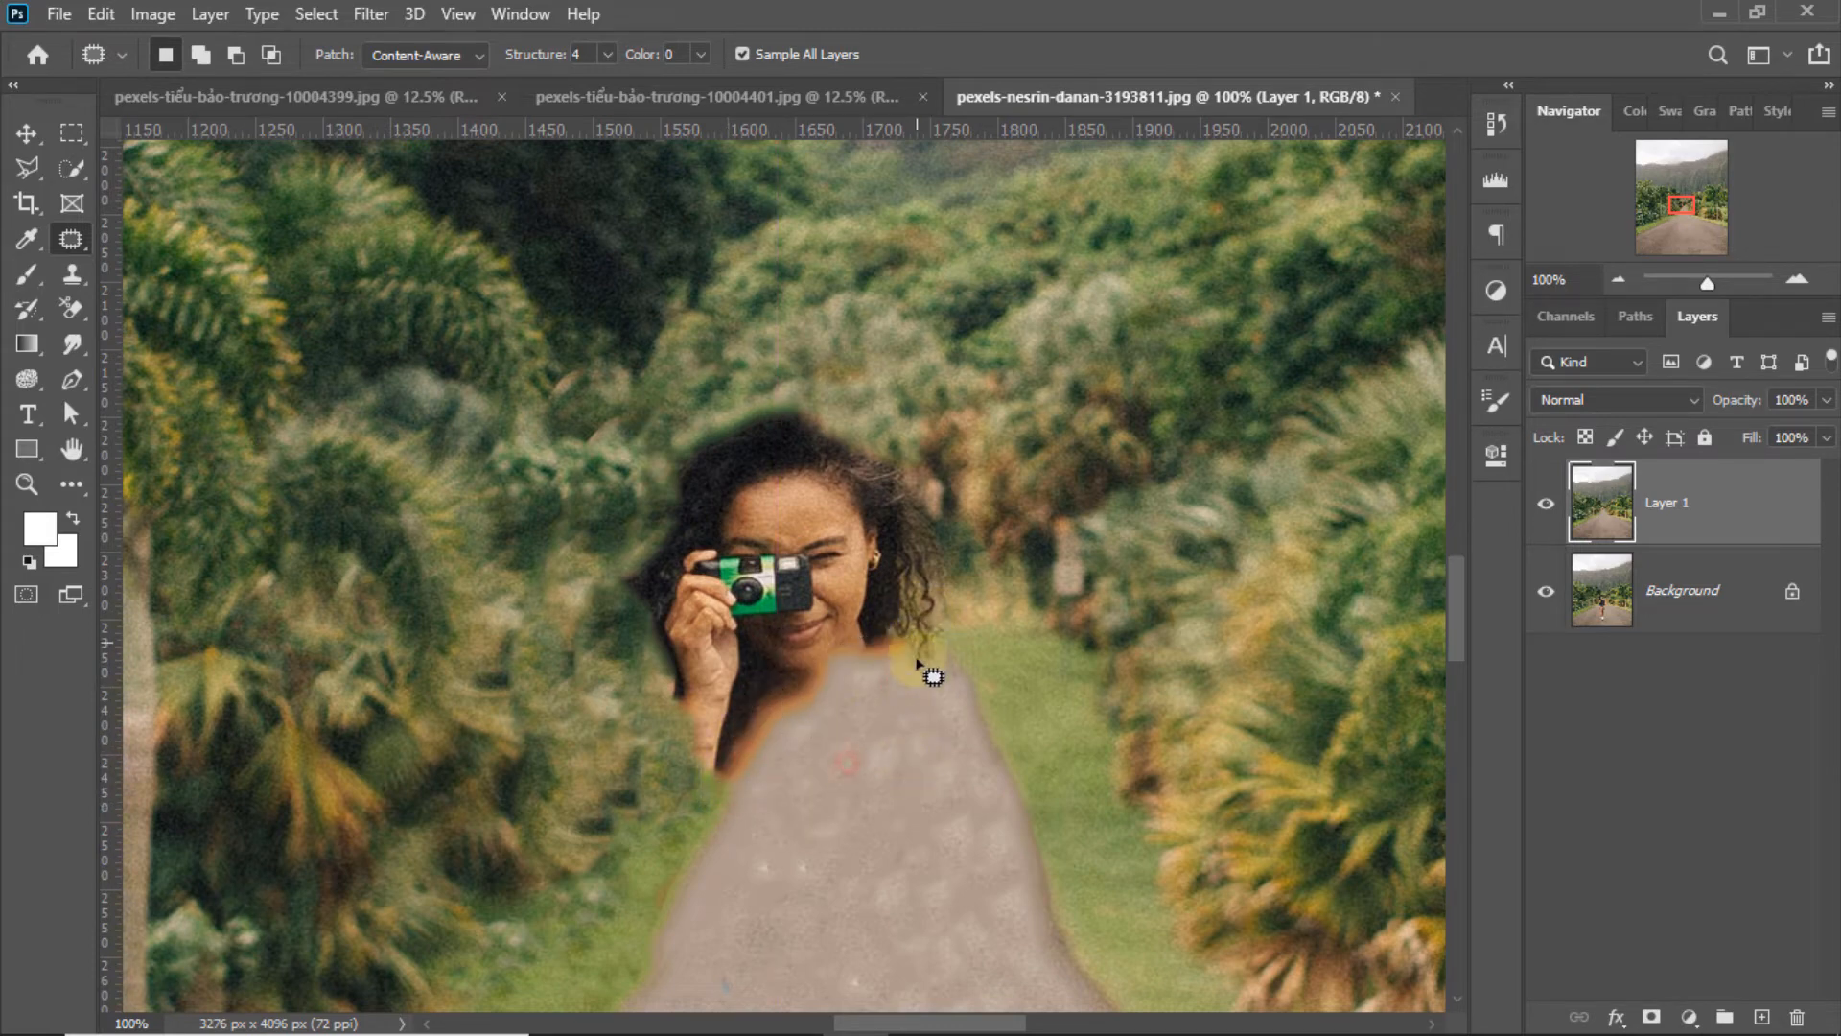
# Patch the last shoulder edge with road texture and the curls beside the earring with background foliage
pyautogui.moveTo(928, 648); pyautogui.dragTo(925, 641)
pyautogui.moveTo(899, 662); pyautogui.dragTo(901, 719)
pyautogui.click(852, 735)
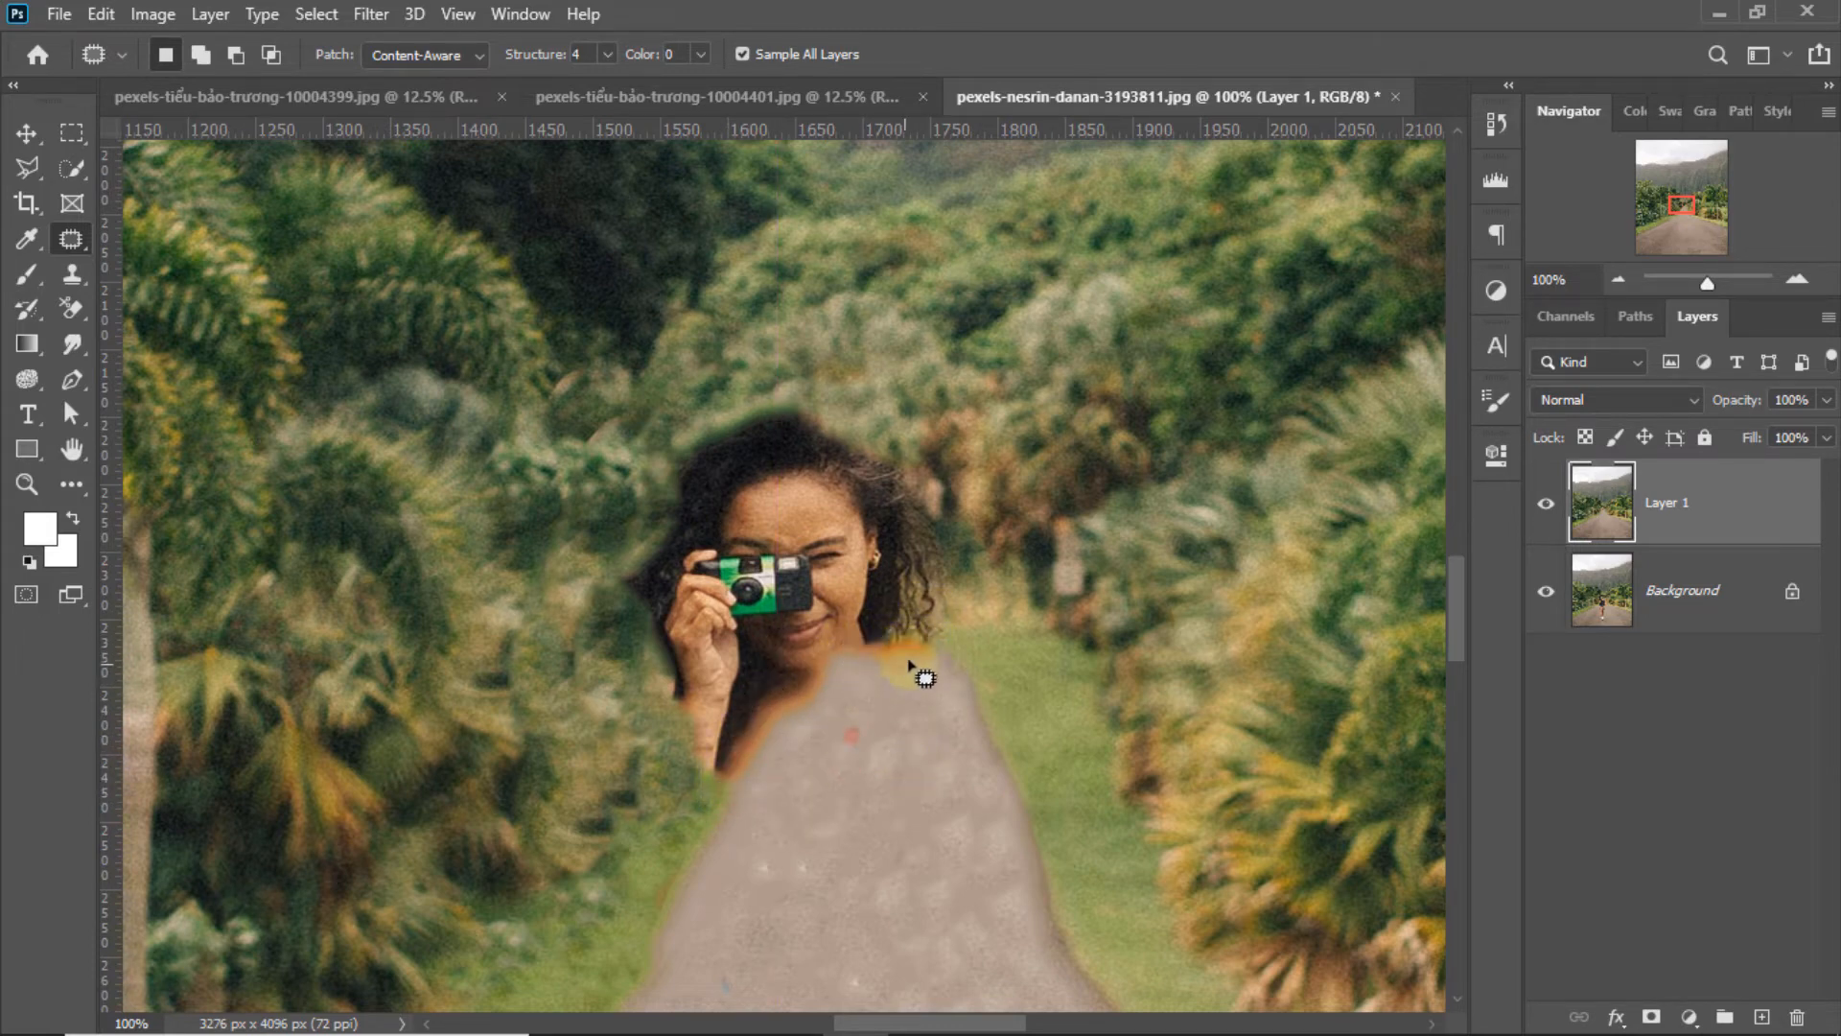
pyautogui.moveTo(925, 650); pyautogui.dragTo(902, 564)
pyautogui.moveTo(912, 633); pyautogui.dragTo(998, 612)
pyautogui.click(951, 526)
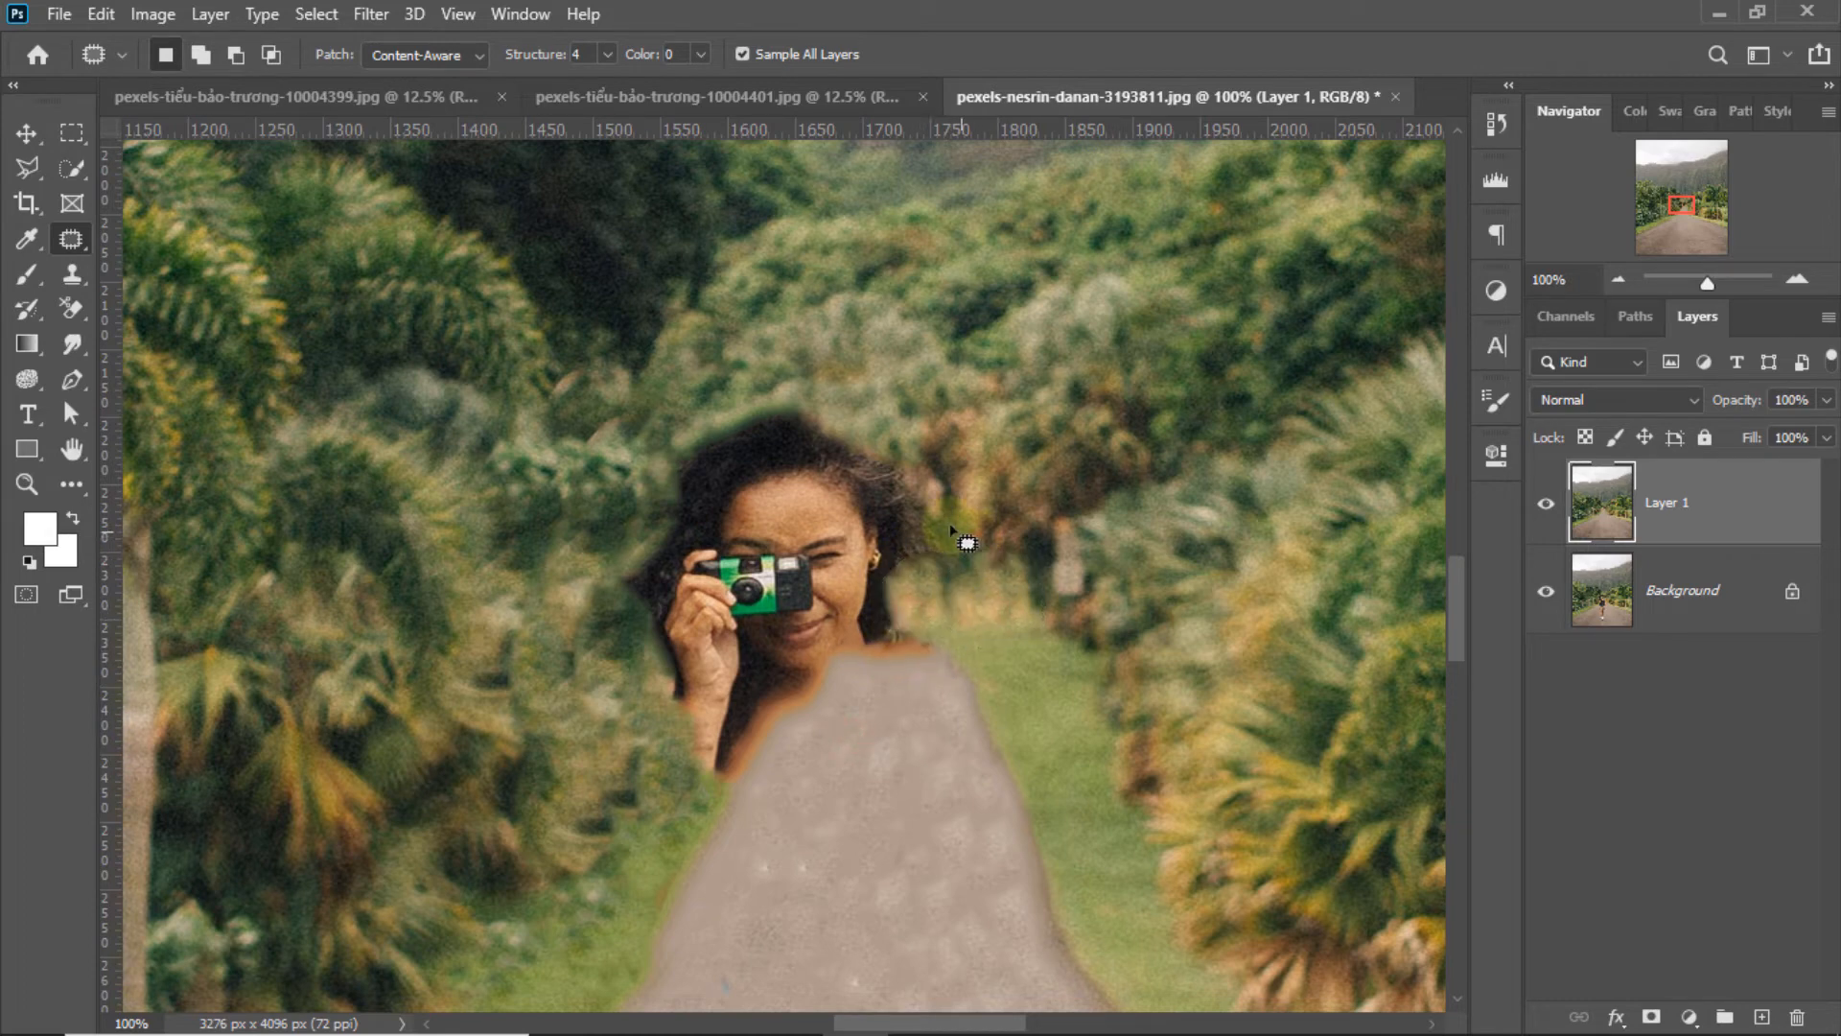
# Patch the hair above the earring and along the crown with background foliage
pyautogui.moveTo(850, 441)
pyautogui.mouseDown()
pyautogui.moveTo(927, 562)
pyautogui.moveTo(842, 445)
pyautogui.mouseUp()
pyautogui.moveTo(895, 506); pyautogui.dragTo(889, 411)
pyautogui.click(1000, 440)
pyautogui.moveTo(712, 424)
pyautogui.mouseDown()
pyautogui.moveTo(787, 470)
pyautogui.moveTo(707, 434)
pyautogui.moveTo(815, 359)
pyautogui.moveTo(879, 413)
pyautogui.mouseUp()
pyautogui.click(906, 473)
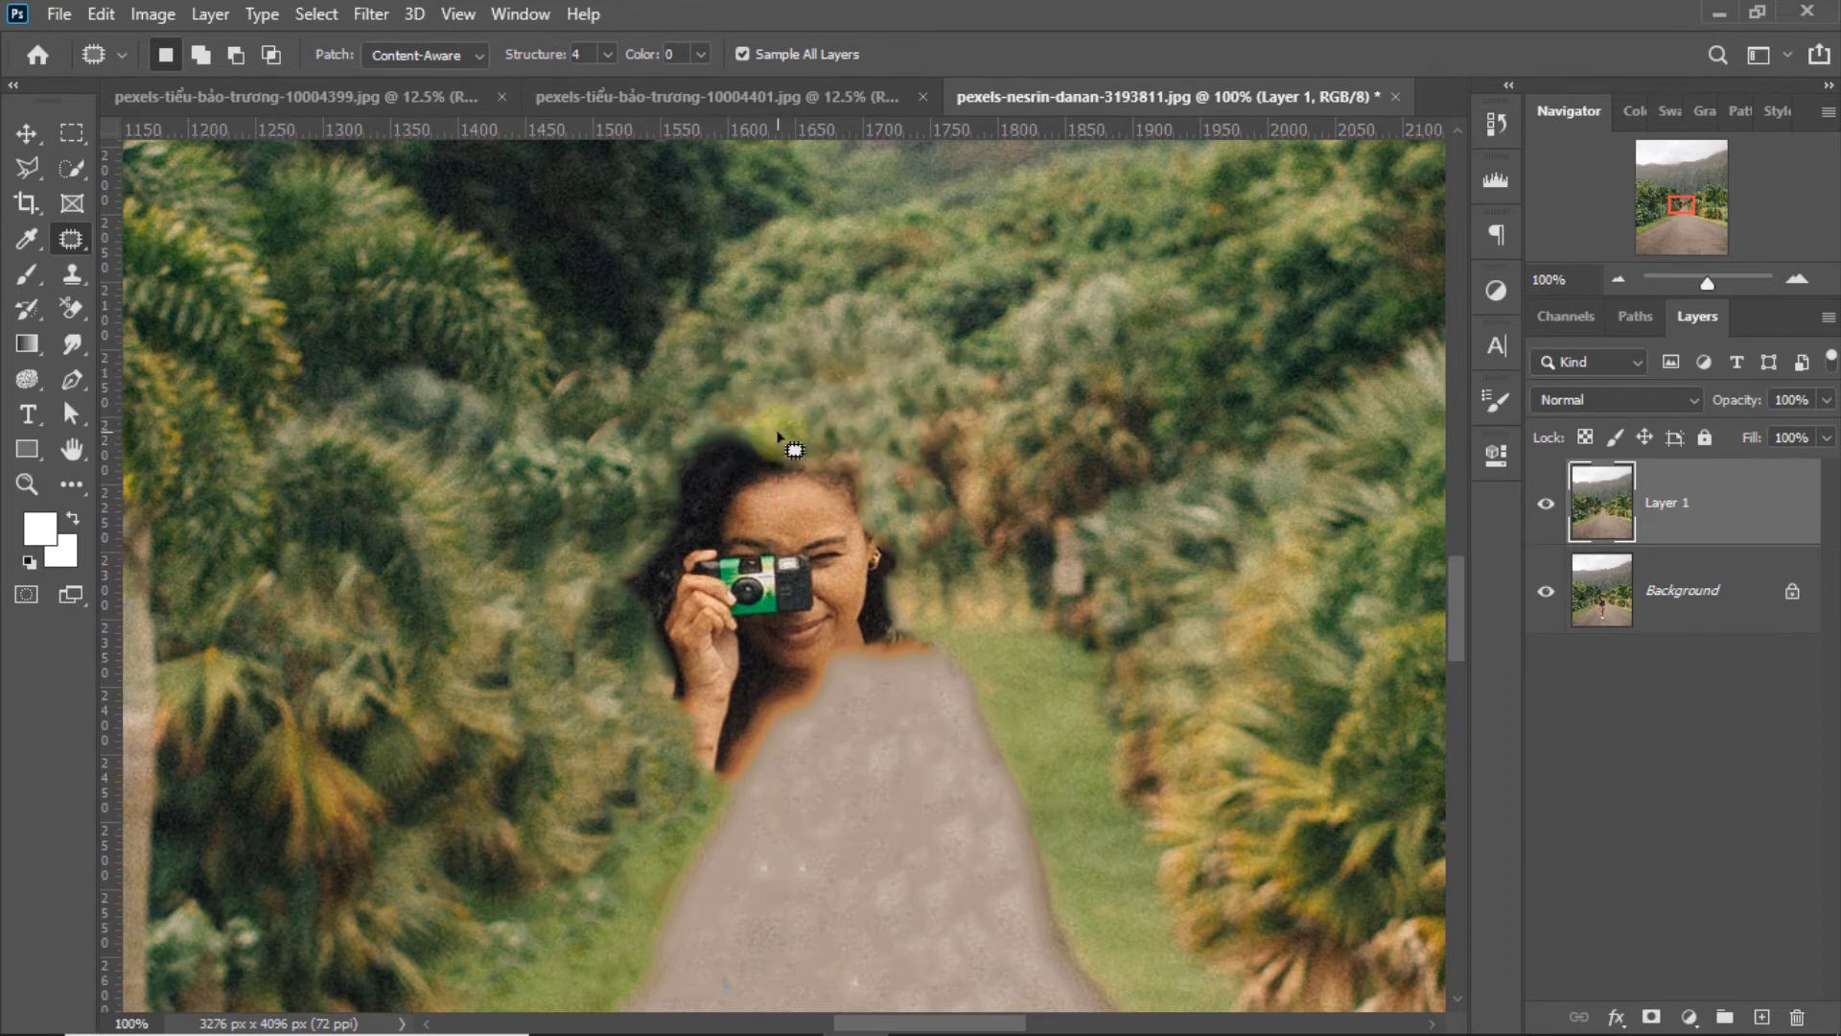
# Patch the remaining hair above the camera and over the forehead with foliage
pyautogui.moveTo(743, 436); pyautogui.dragTo(770, 438)
pyautogui.moveTo(717, 480); pyautogui.dragTo(709, 410)
pyautogui.click(802, 391)
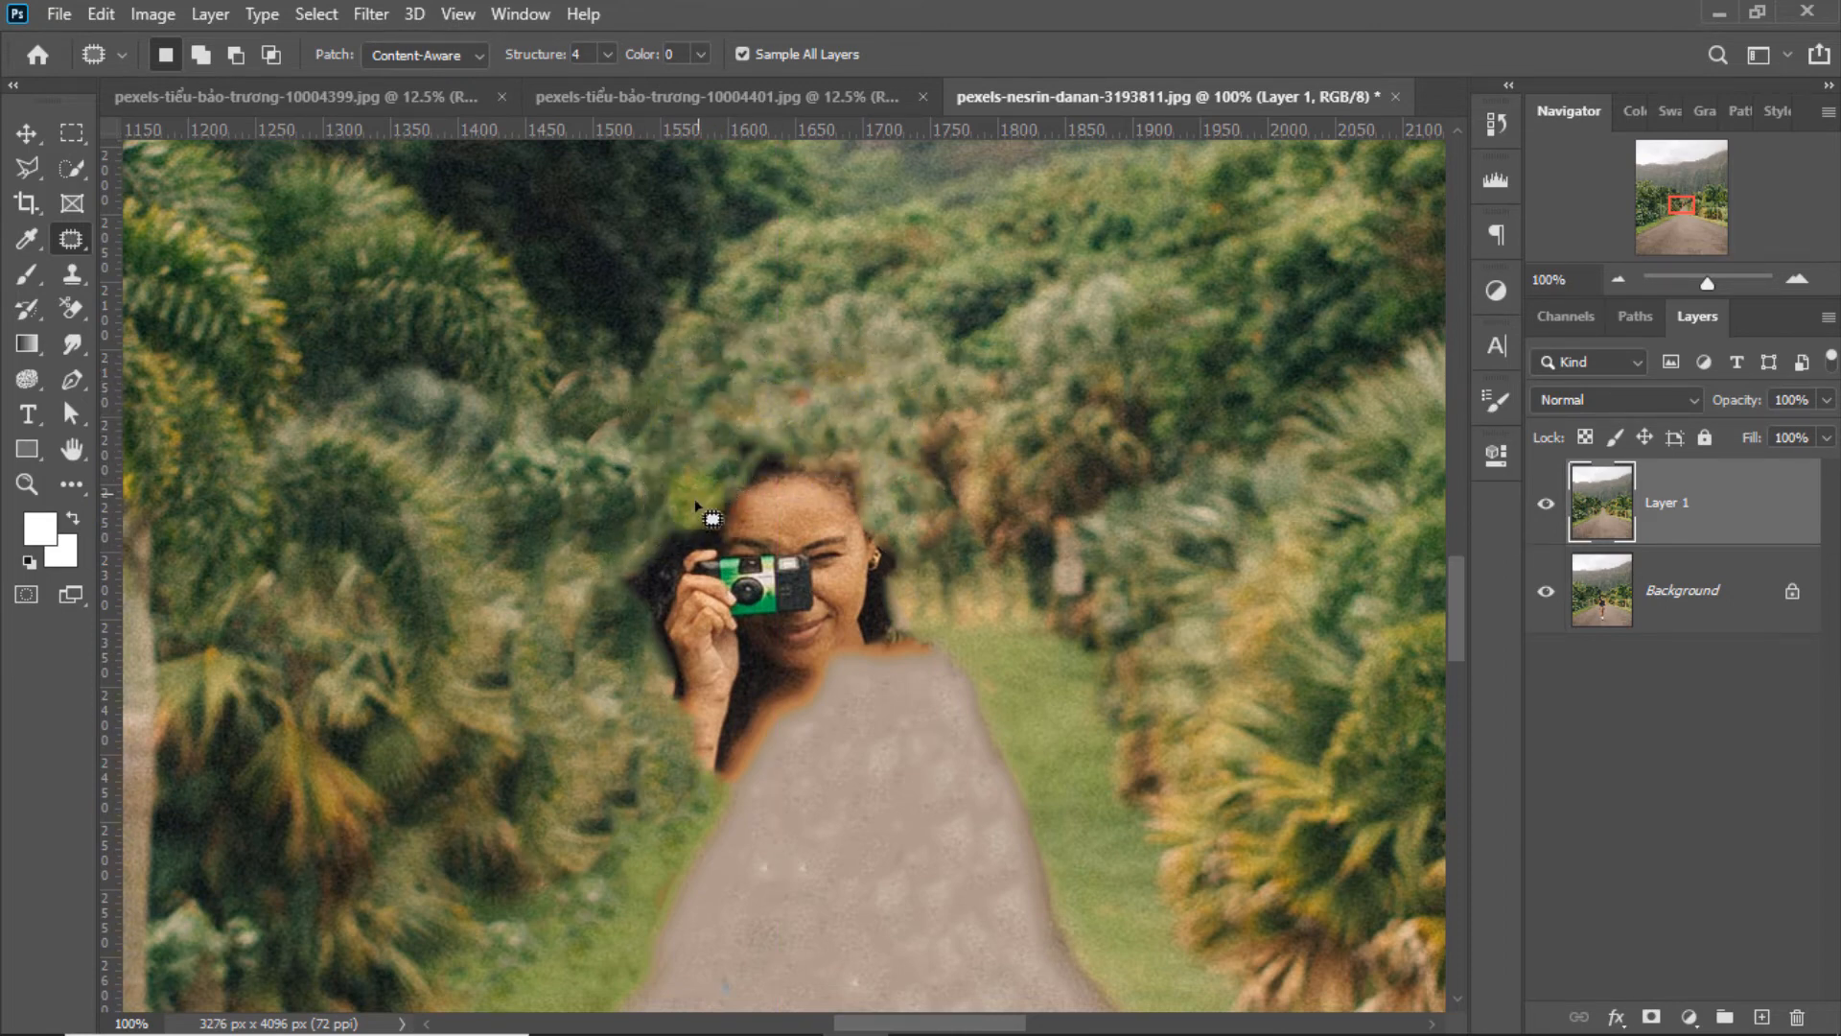
pyautogui.moveTo(849, 437)
pyautogui.mouseDown()
pyautogui.moveTo(708, 478)
pyautogui.moveTo(877, 368)
pyautogui.mouseUp()
pyautogui.click(905, 432)
# Patch the hair around the camera's outer side and the outer edge of the hand and wrist with foliage
pyautogui.moveTo(701, 511)
pyautogui.mouseDown()
pyautogui.moveTo(711, 583)
pyautogui.moveTo(703, 522)
pyautogui.mouseUp()
pyautogui.moveTo(657, 586)
pyautogui.mouseDown()
pyautogui.moveTo(562, 586)
pyautogui.moveTo(649, 628)
pyautogui.moveTo(669, 606)
pyautogui.mouseUp()
pyautogui.click(662, 458)
pyautogui.moveTo(662, 668); pyautogui.dragTo(549, 586)
pyautogui.click(717, 798)
pyautogui.moveTo(700, 683)
pyautogui.mouseDown()
pyautogui.moveTo(690, 782)
pyautogui.moveTo(577, 690)
pyautogui.mouseUp()
pyautogui.click(621, 603)
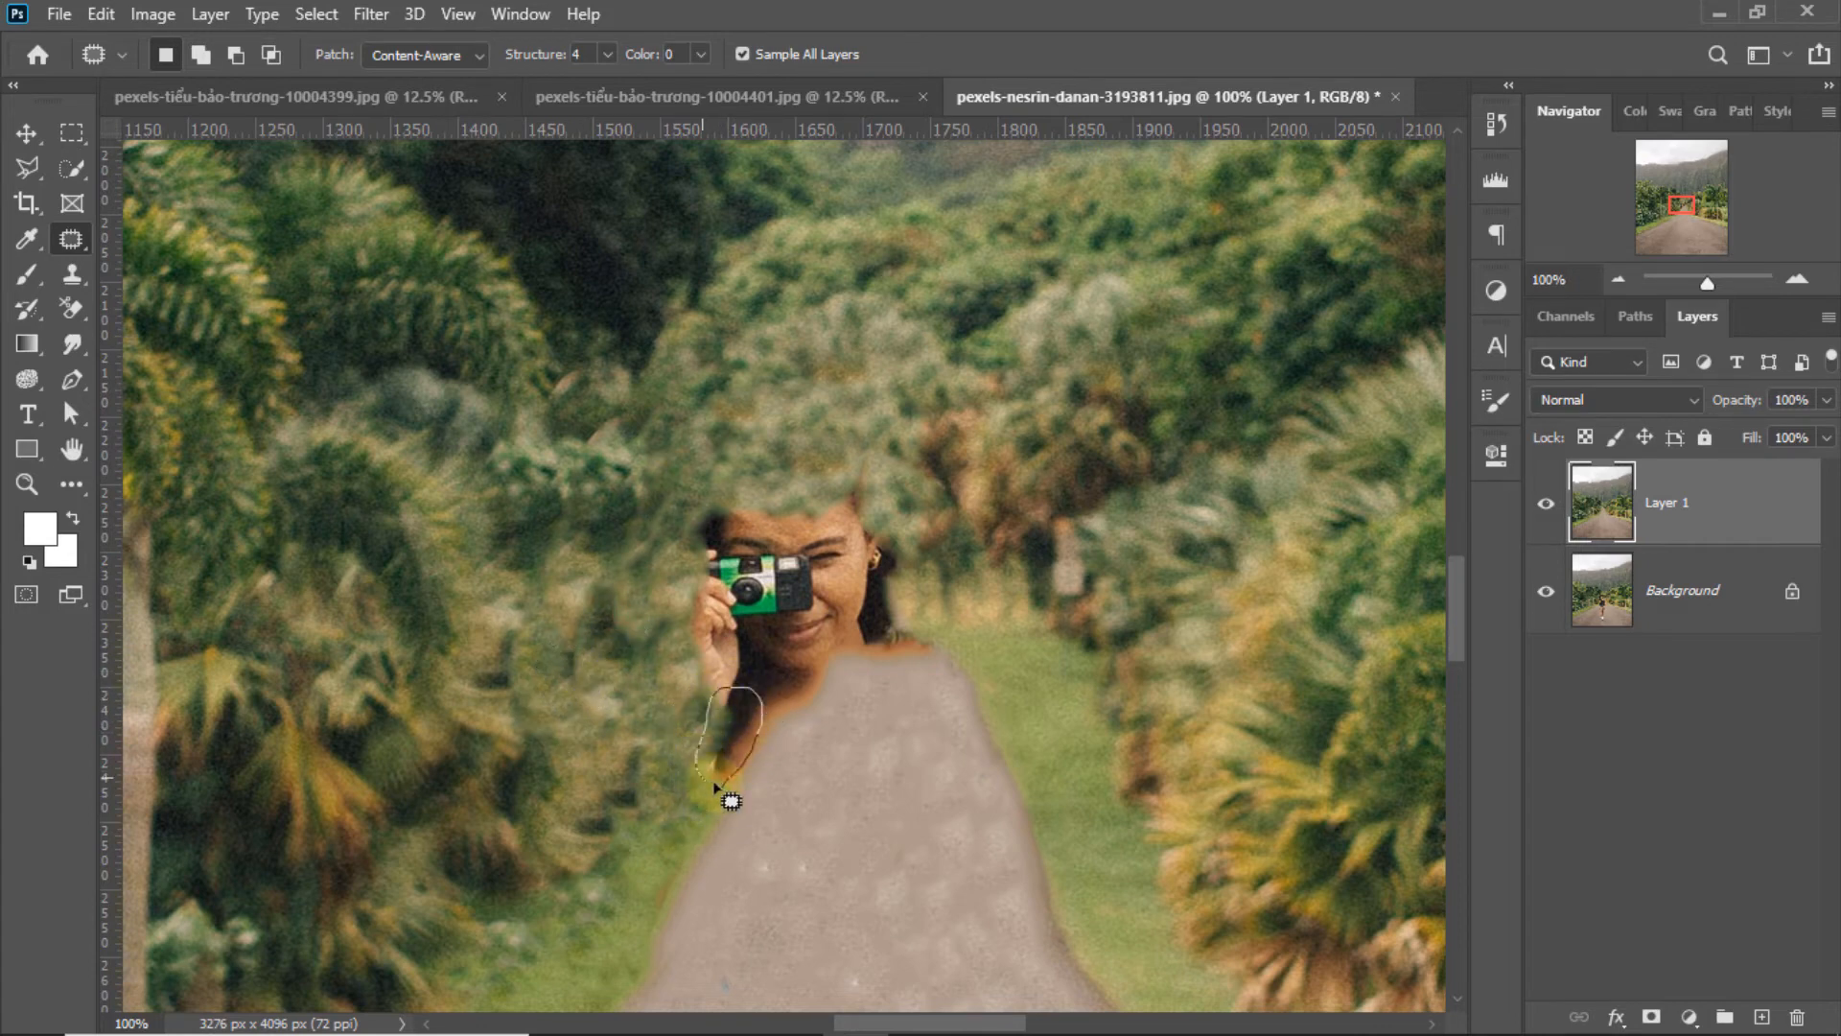
# Patch the forearm, the hand and the outer half of the camera with foliage
pyautogui.moveTo(714, 784); pyautogui.dragTo(719, 789)
pyautogui.moveTo(724, 744)
pyautogui.mouseDown()
pyautogui.moveTo(608, 730)
pyautogui.moveTo(728, 724)
pyautogui.moveTo(679, 635)
pyautogui.moveTo(733, 720)
pyautogui.moveTo(650, 575)
pyautogui.moveTo(683, 523)
pyautogui.moveTo(811, 506)
pyautogui.moveTo(711, 573)
pyautogui.moveTo(768, 444)
pyautogui.mouseUp()
pyautogui.click(637, 656)
pyautogui.click(692, 470)
pyautogui.click(827, 439)
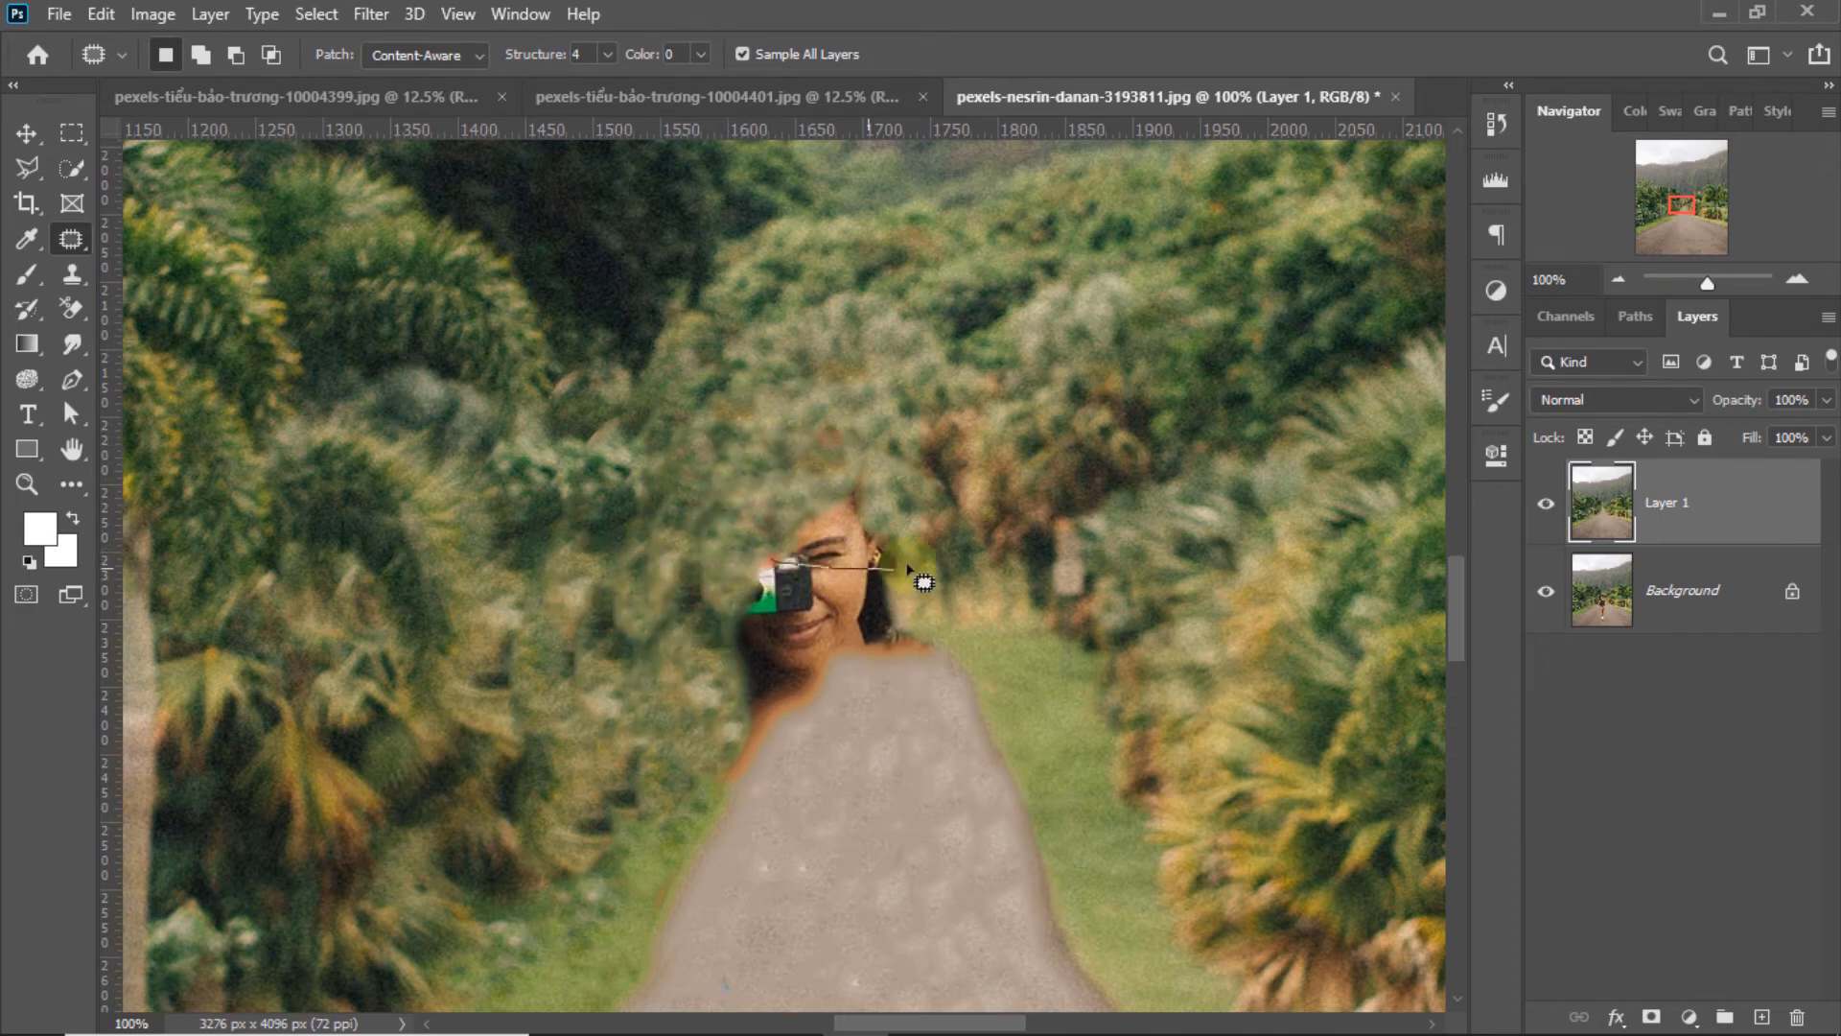
# Patch the forehead, eye, earring and upper cheek with background foliage
pyautogui.moveTo(907, 570)
pyautogui.mouseDown()
pyautogui.moveTo(779, 558)
pyautogui.moveTo(827, 443)
pyautogui.mouseUp()
pyautogui.click(906, 478)
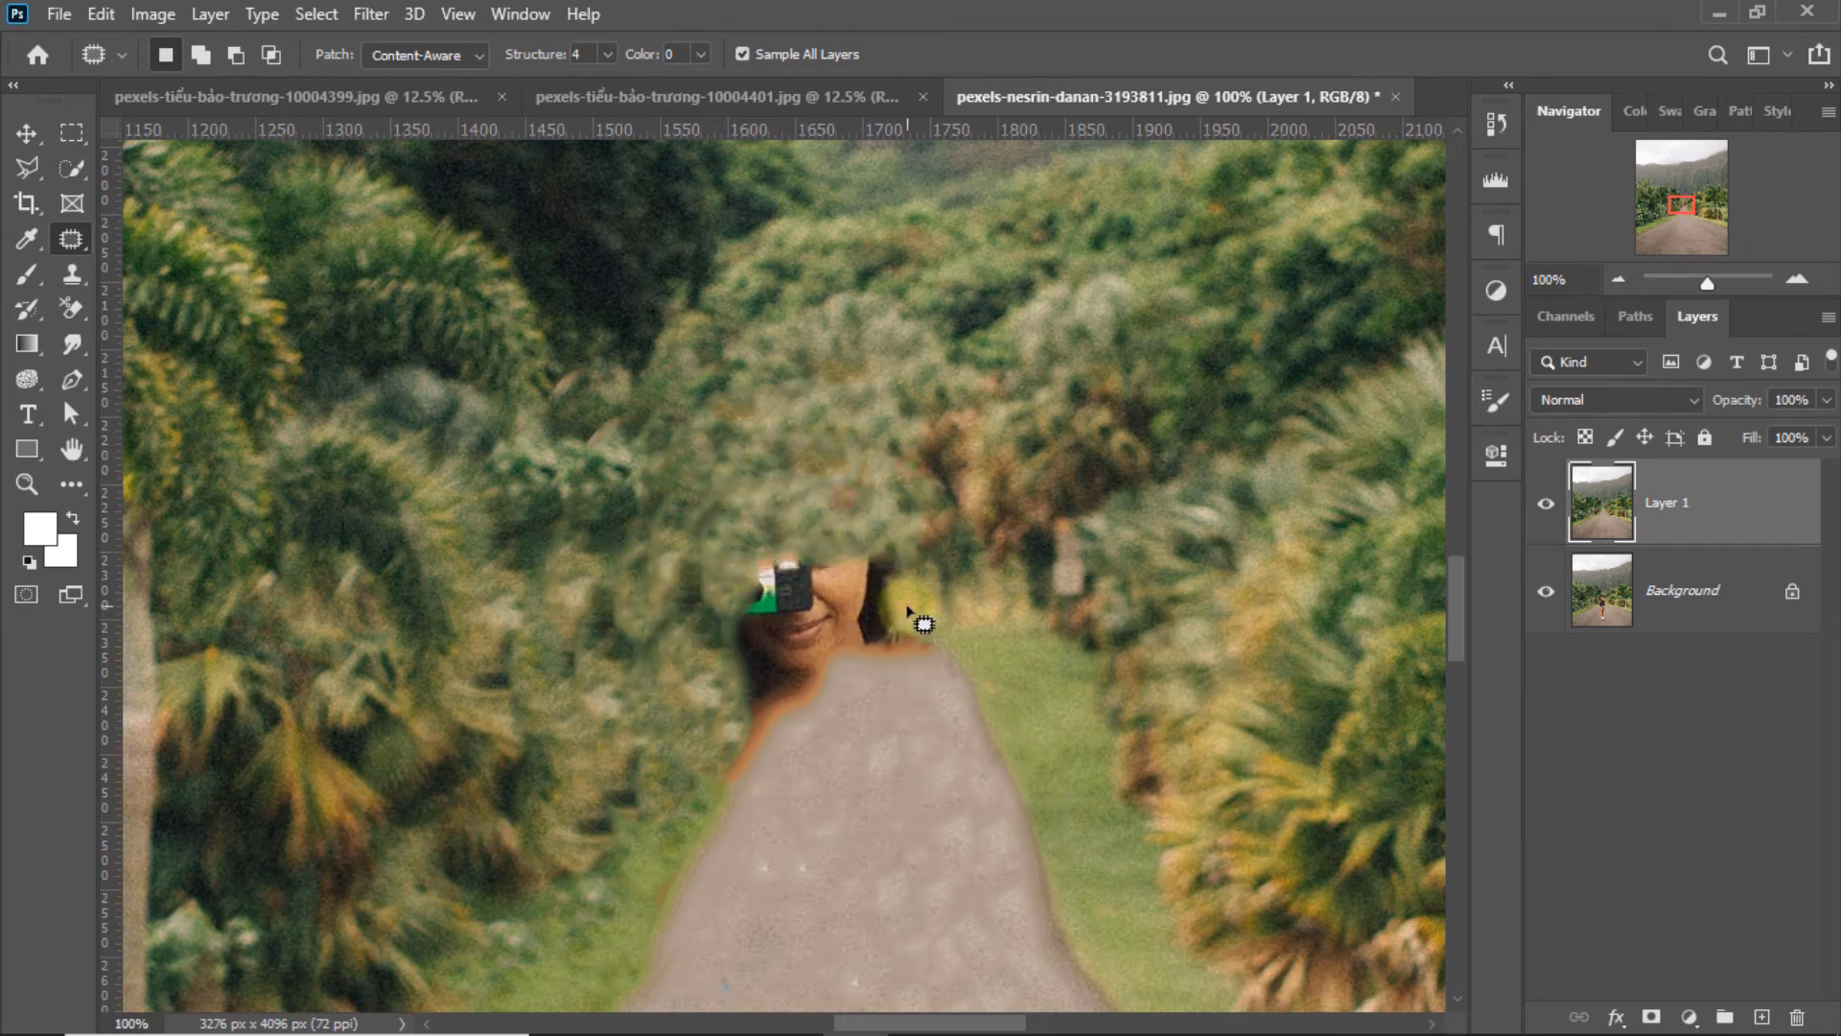
pyautogui.moveTo(907, 609)
pyautogui.mouseDown()
pyautogui.moveTo(946, 582)
pyautogui.moveTo(966, 602)
pyautogui.mouseUp()
pyautogui.click(927, 493)
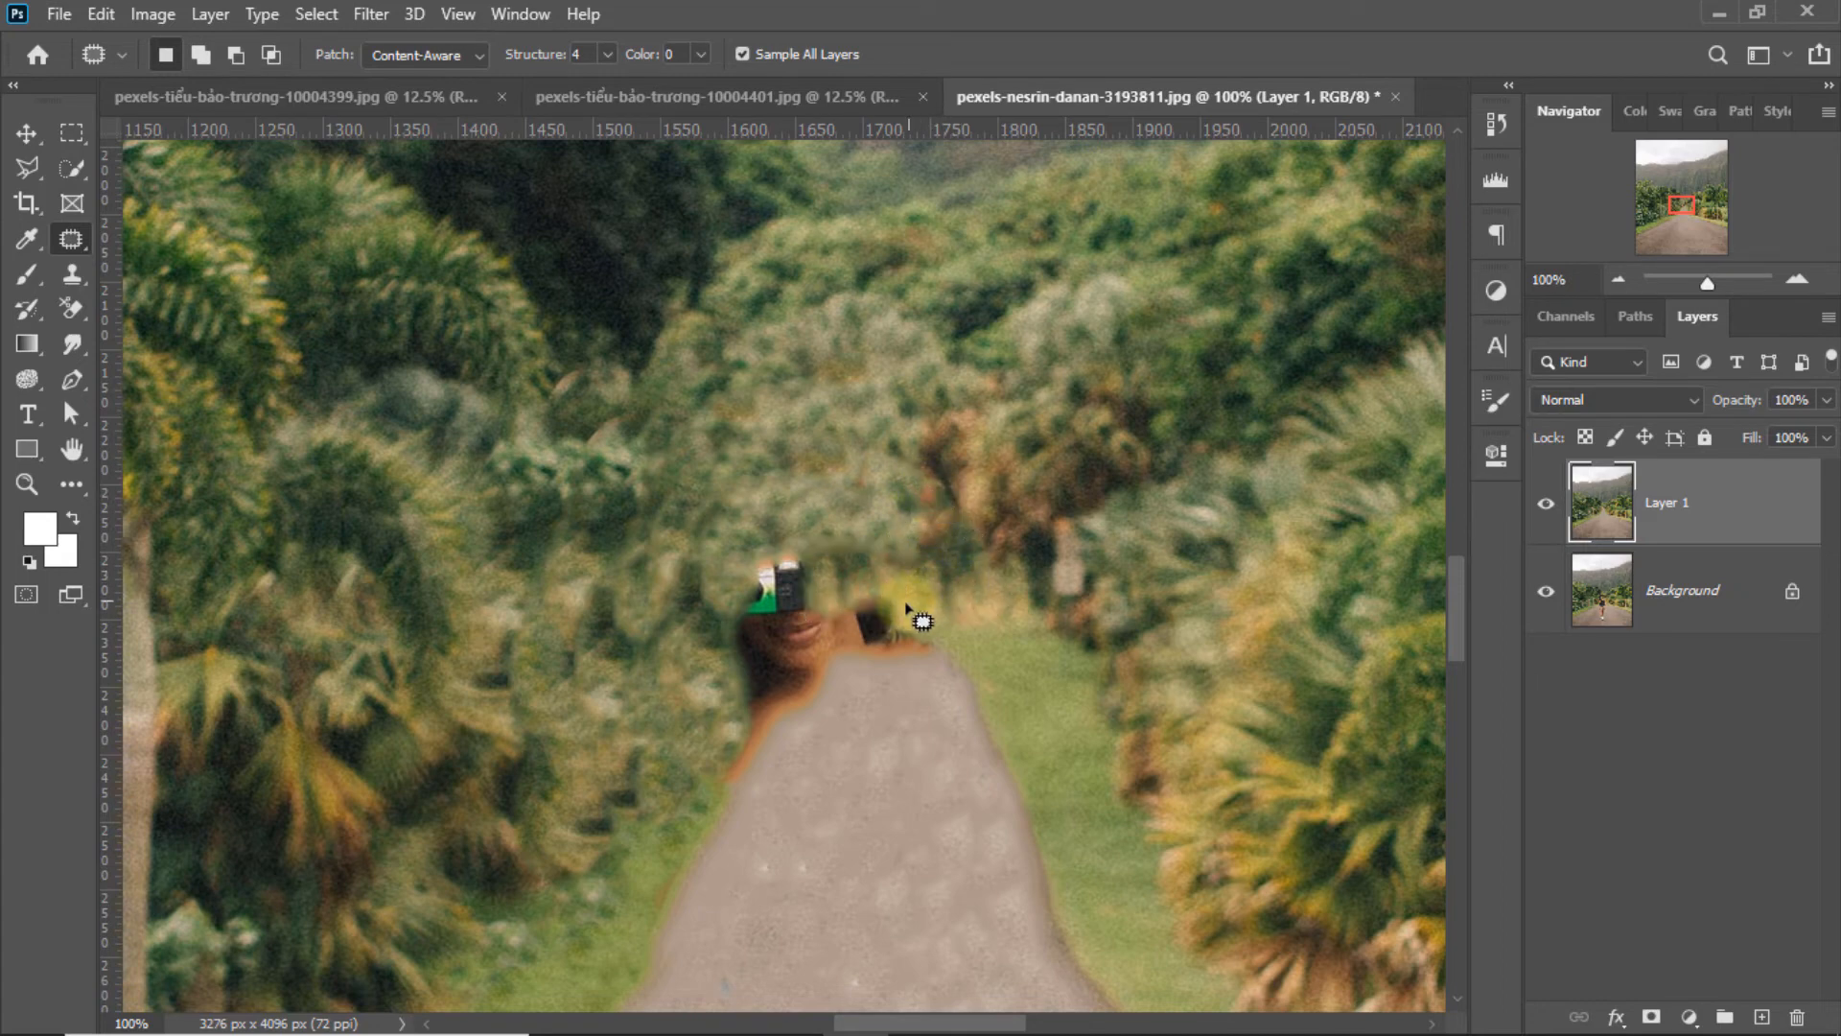
# Patch the chin and neck with road texture and the dark hair remnant at the road's far end with foliage
pyautogui.moveTo(813, 661)
pyautogui.mouseDown()
pyautogui.moveTo(840, 736)
pyautogui.moveTo(792, 661)
pyautogui.mouseUp()
pyautogui.click(882, 679)
pyautogui.moveTo(844, 666)
pyautogui.mouseDown()
pyautogui.moveTo(847, 720)
pyautogui.moveTo(779, 674)
pyautogui.mouseUp()
pyautogui.click(898, 695)
pyautogui.moveTo(778, 675)
pyautogui.mouseDown()
pyautogui.moveTo(845, 720)
pyautogui.moveTo(817, 625)
pyautogui.moveTo(893, 535)
pyautogui.mouseUp()
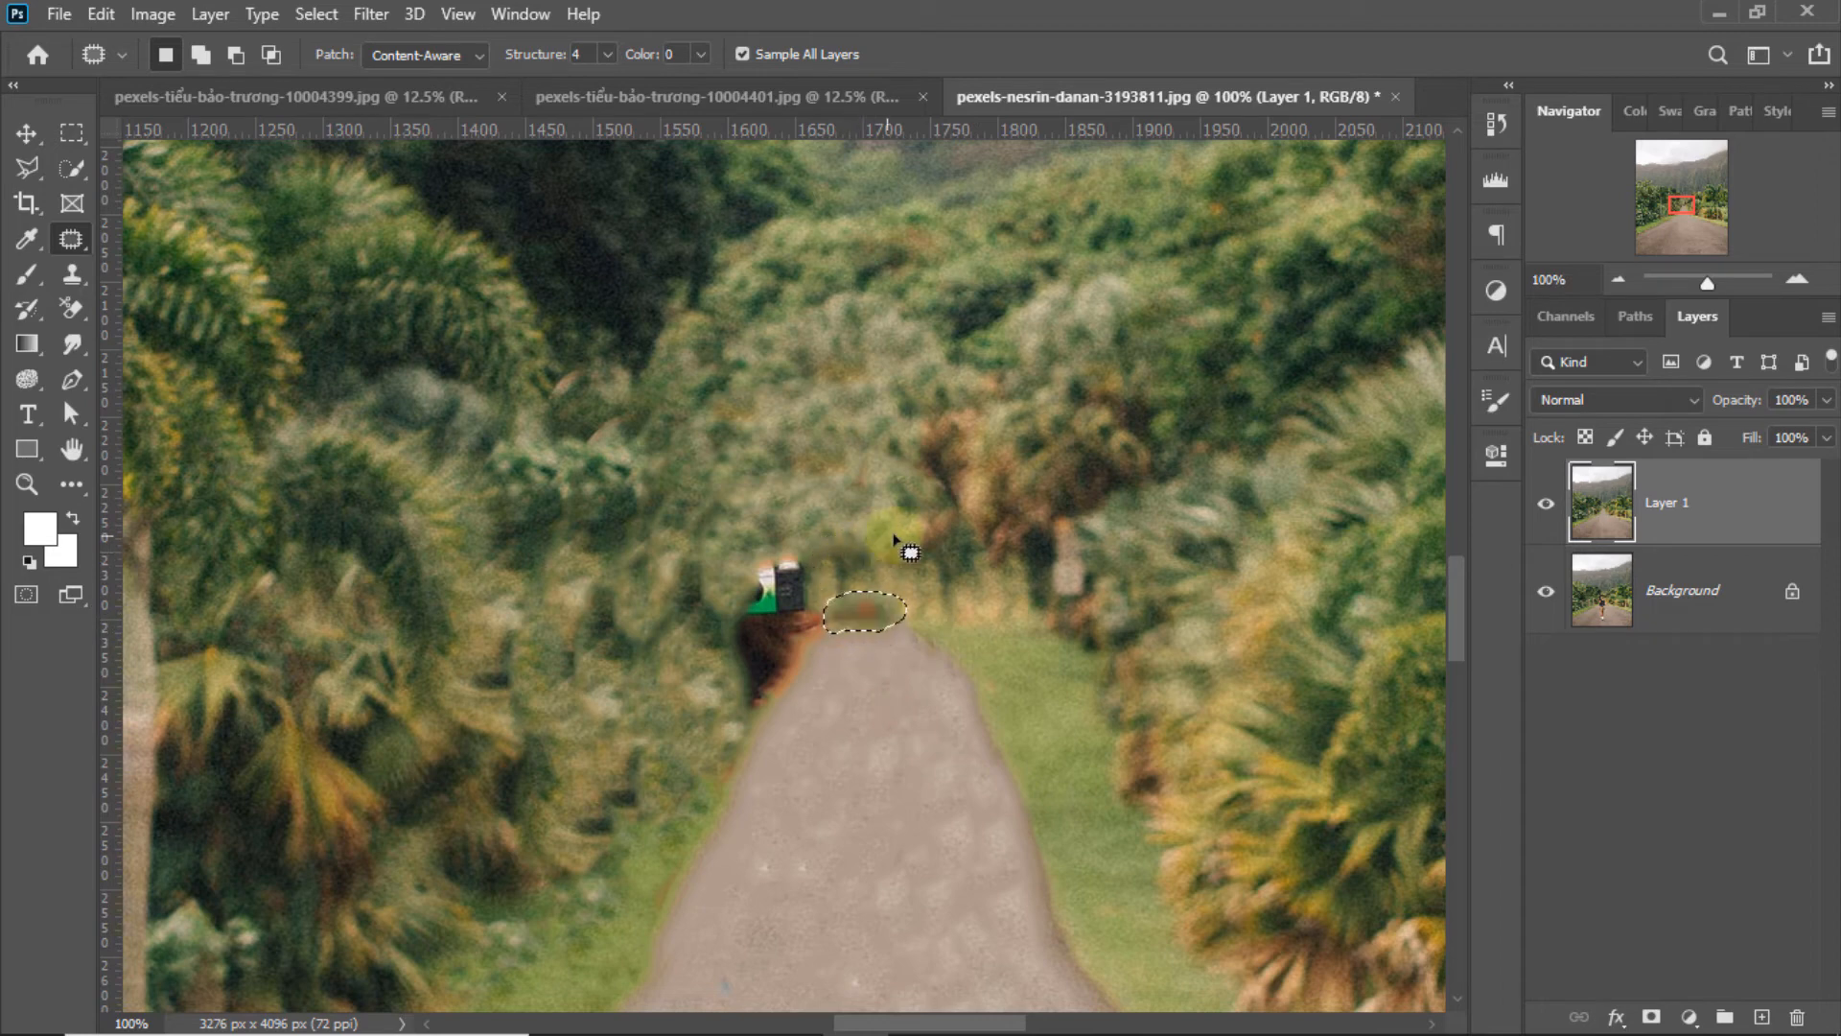
# Patch the remaining camera, mouth and neck fragments beside the road's far end with foliage, and clear the selection
pyautogui.moveTo(751, 699)
pyautogui.mouseDown()
pyautogui.moveTo(779, 547)
pyautogui.moveTo(796, 614)
pyautogui.mouseUp()
pyautogui.moveTo(768, 624); pyautogui.dragTo(679, 609)
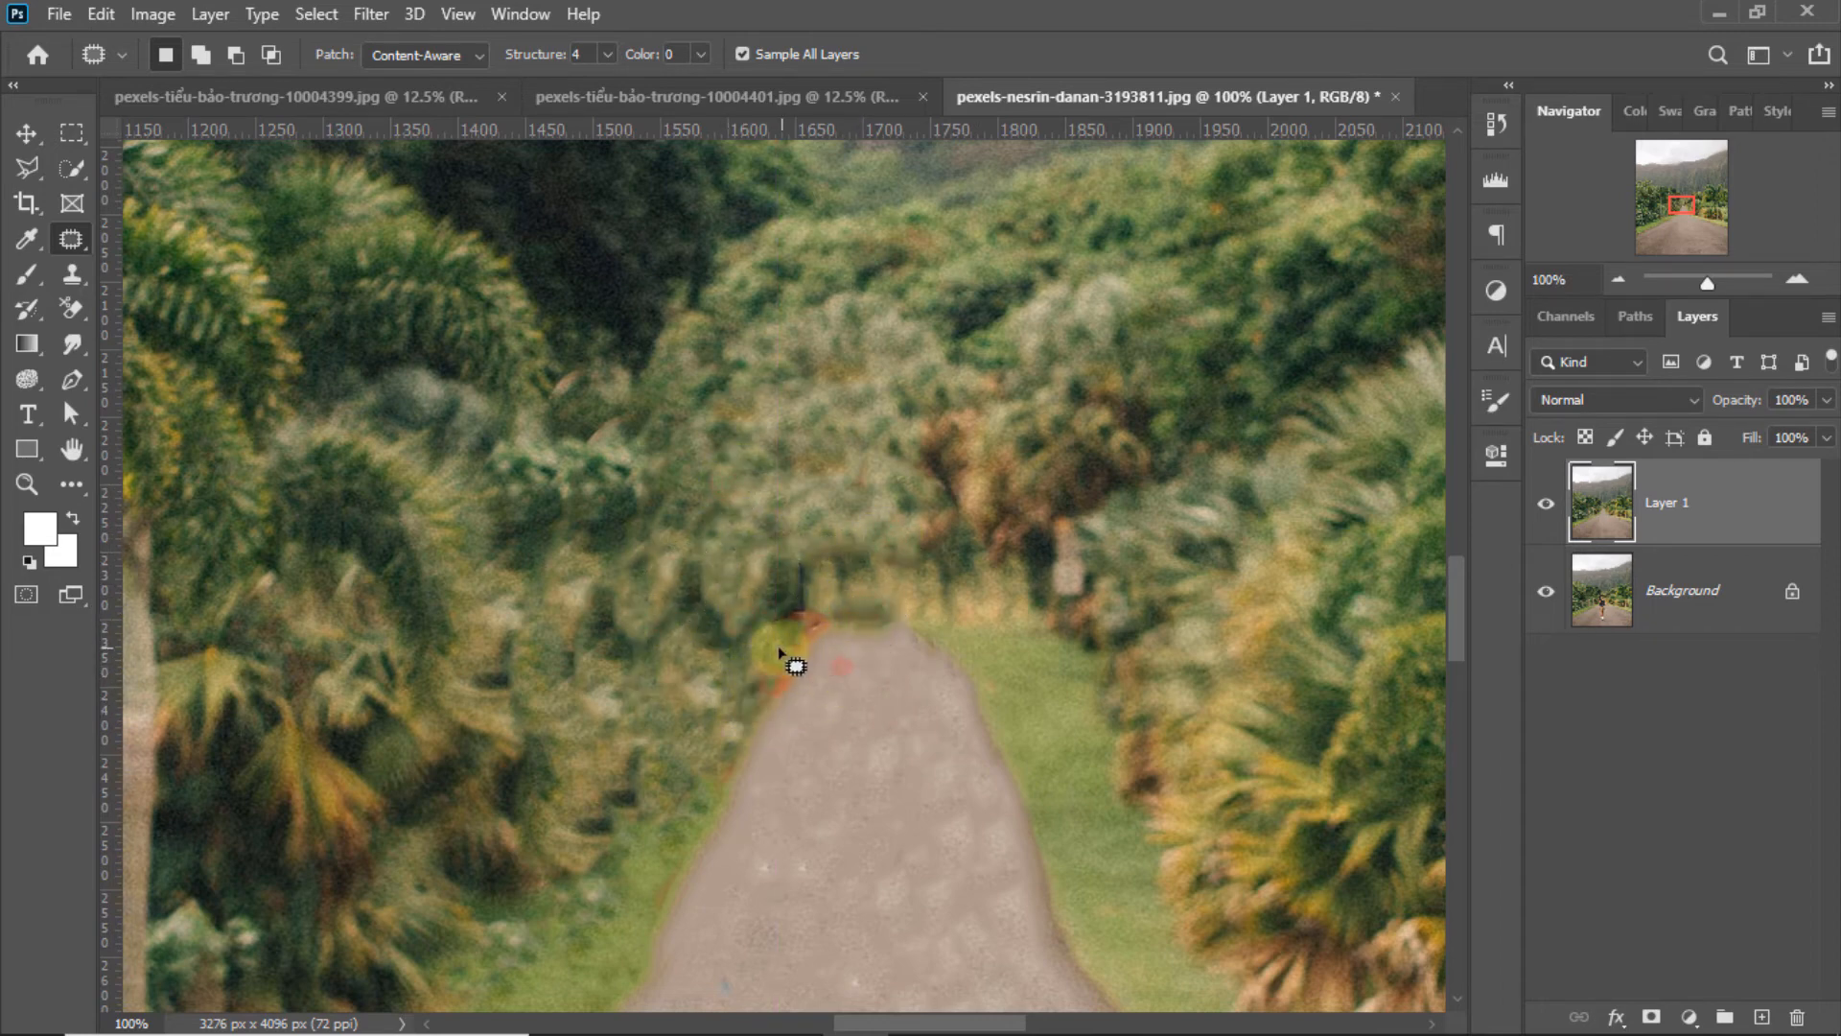
pyautogui.moveTo(793, 559); pyautogui.dragTo(795, 560)
pyautogui.hotkey('ctrl', 'd')
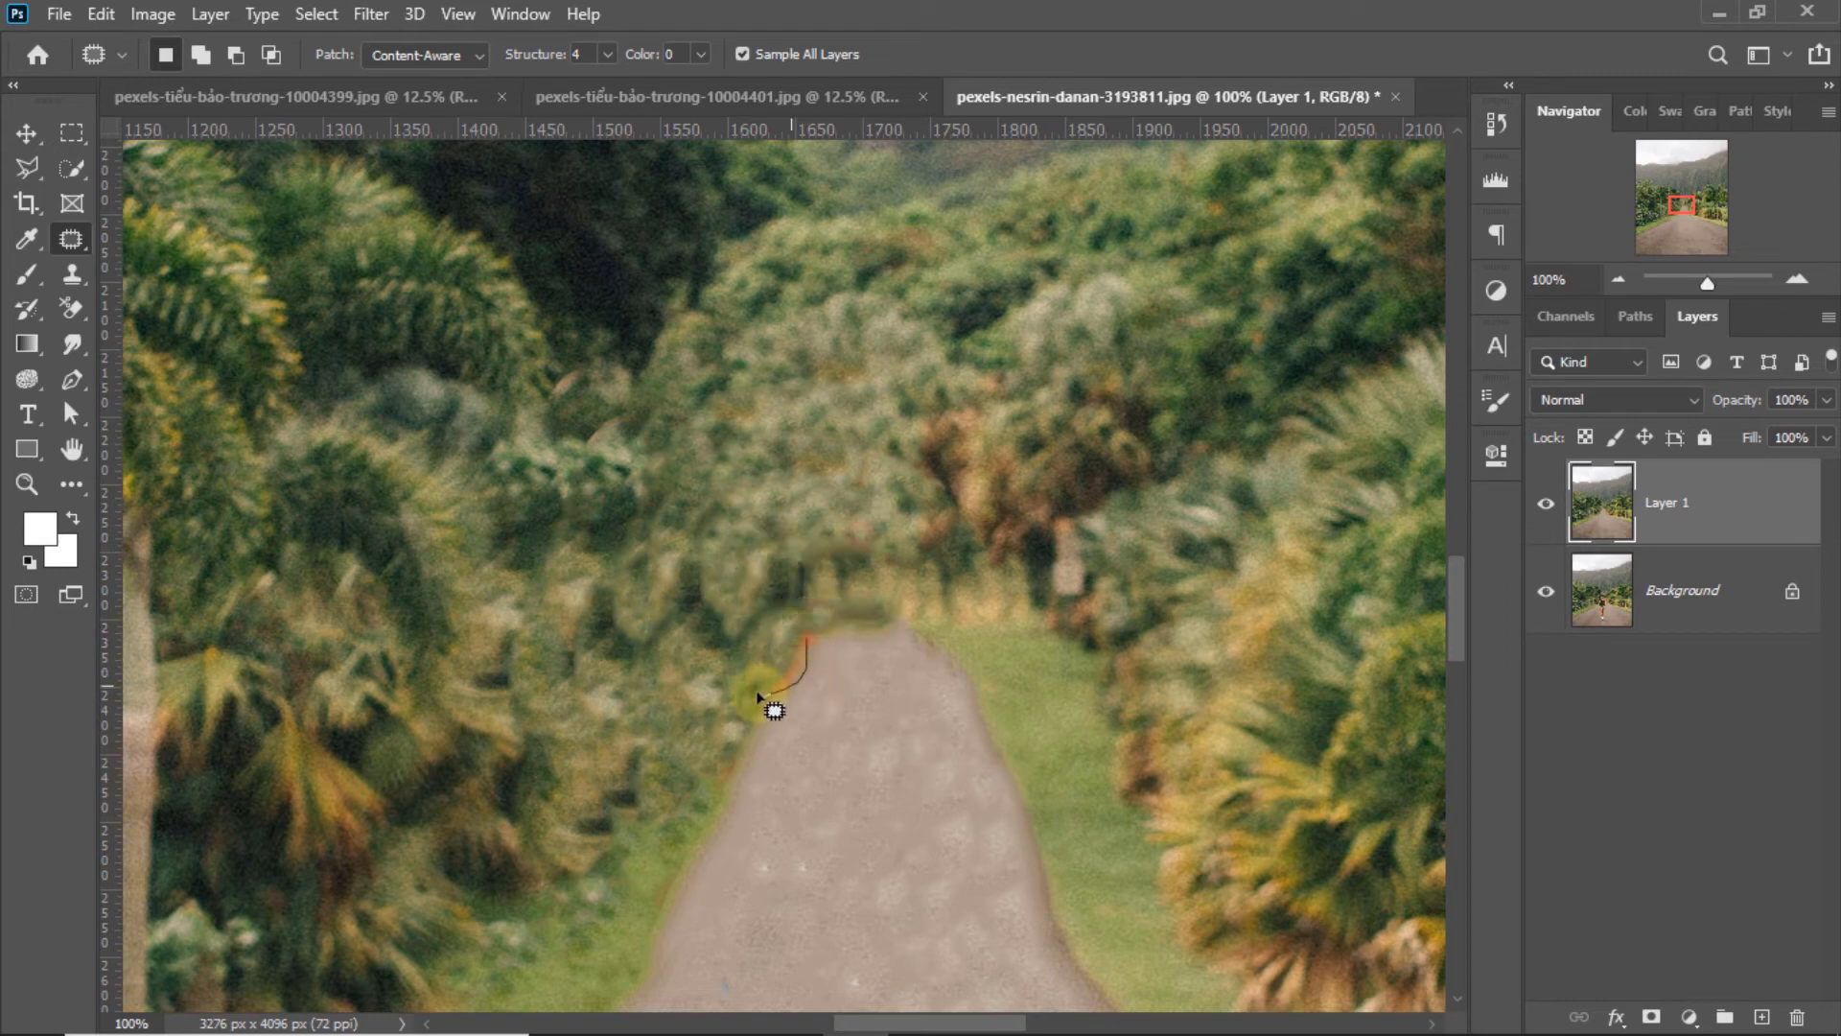
# Patch the orange fringe along the road's far corner, and clear the selection
pyautogui.moveTo(712, 628); pyautogui.dragTo(758, 567)
pyautogui.hotkey('ctrl', 'd')
pyautogui.click(1618, 279)
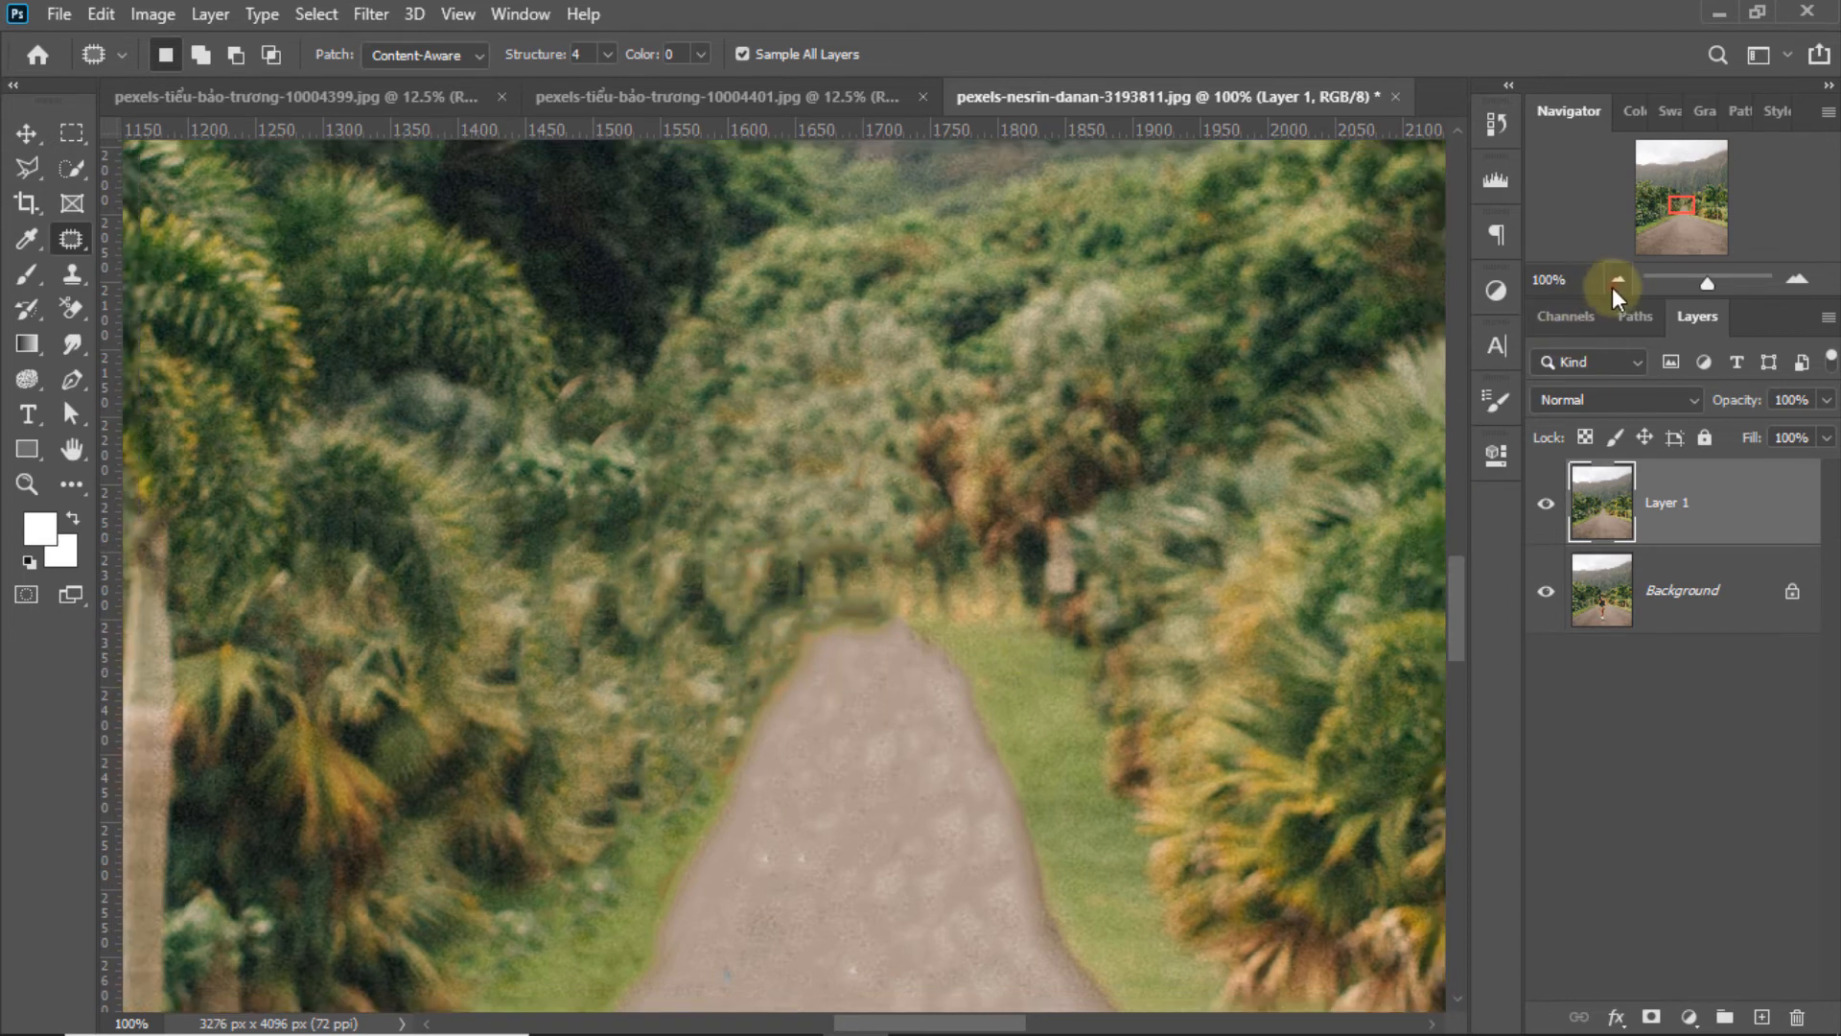
# Patch the pale speckles on the road's narrow far stretch with clean asphalt from nearer the camera, and clear the selection
pyautogui.click(1618, 279)
pyautogui.click(1618, 279)
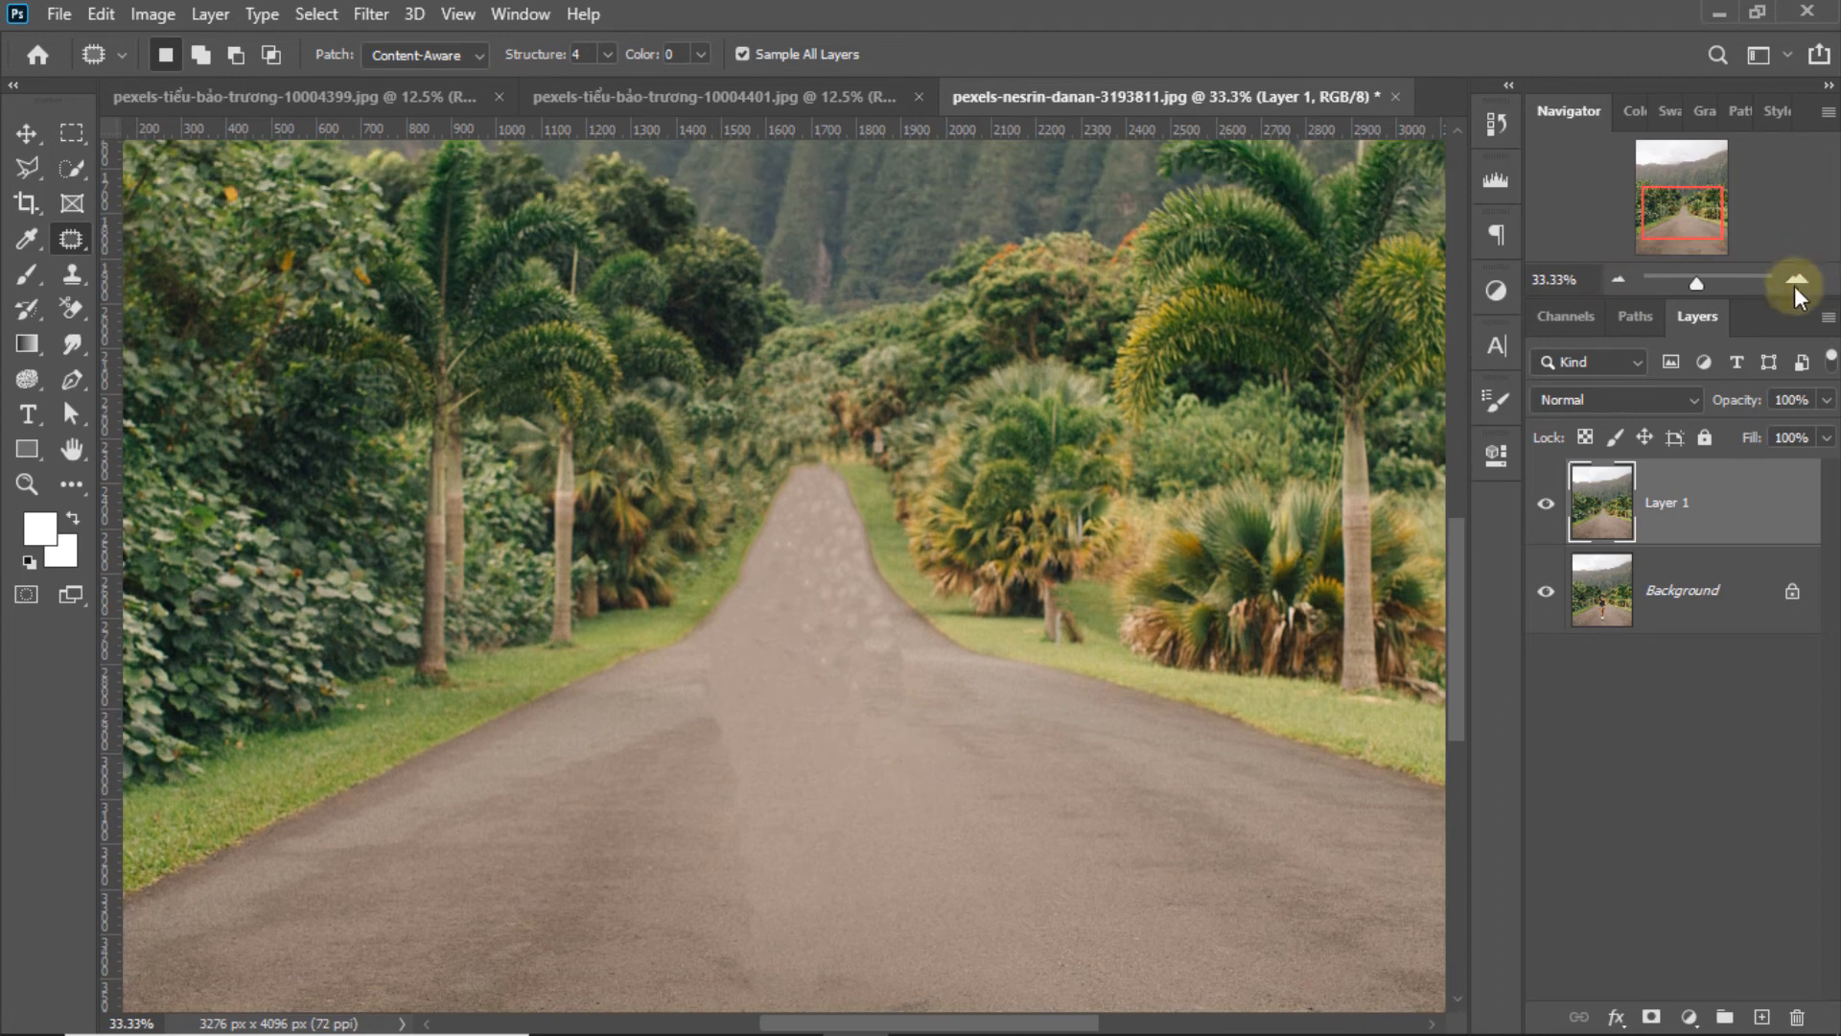
pyautogui.click(1796, 281)
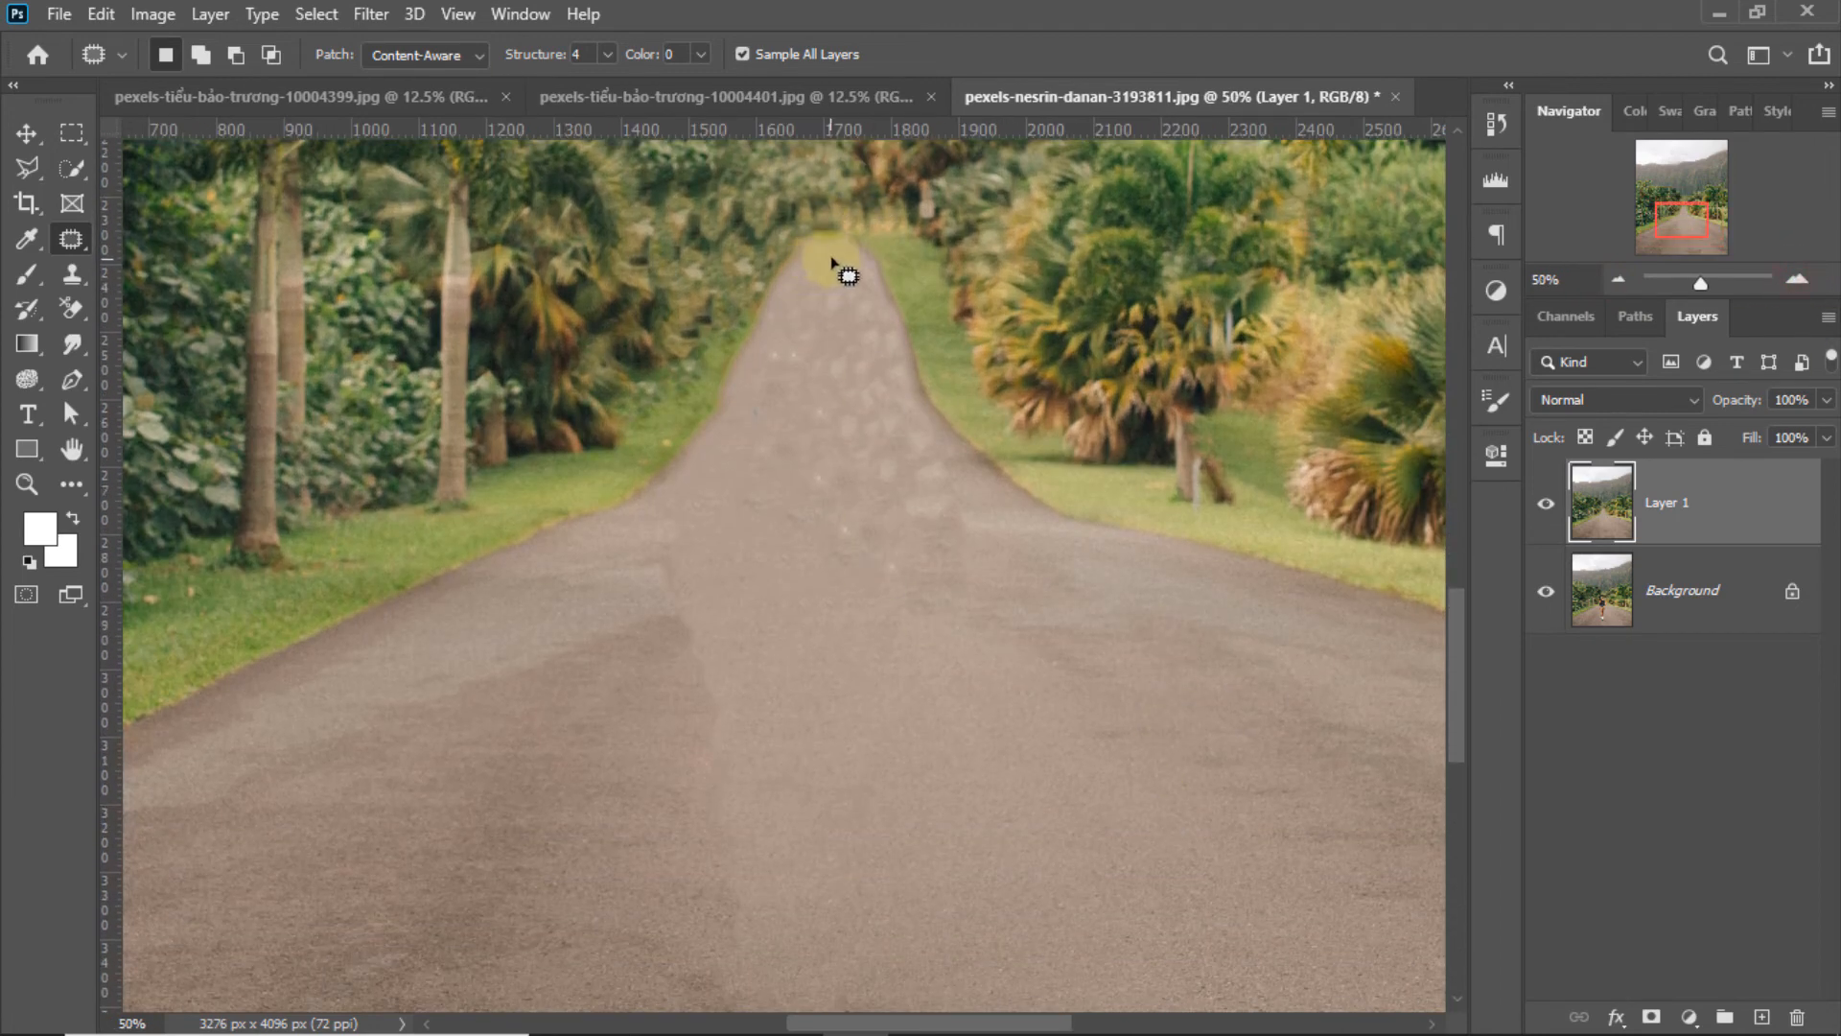
pyautogui.moveTo(884, 425); pyautogui.dragTo(861, 439)
pyautogui.moveTo(917, 484)
pyautogui.mouseDown()
pyautogui.moveTo(834, 567)
pyautogui.moveTo(756, 589)
pyautogui.mouseUp()
pyautogui.click(857, 602)
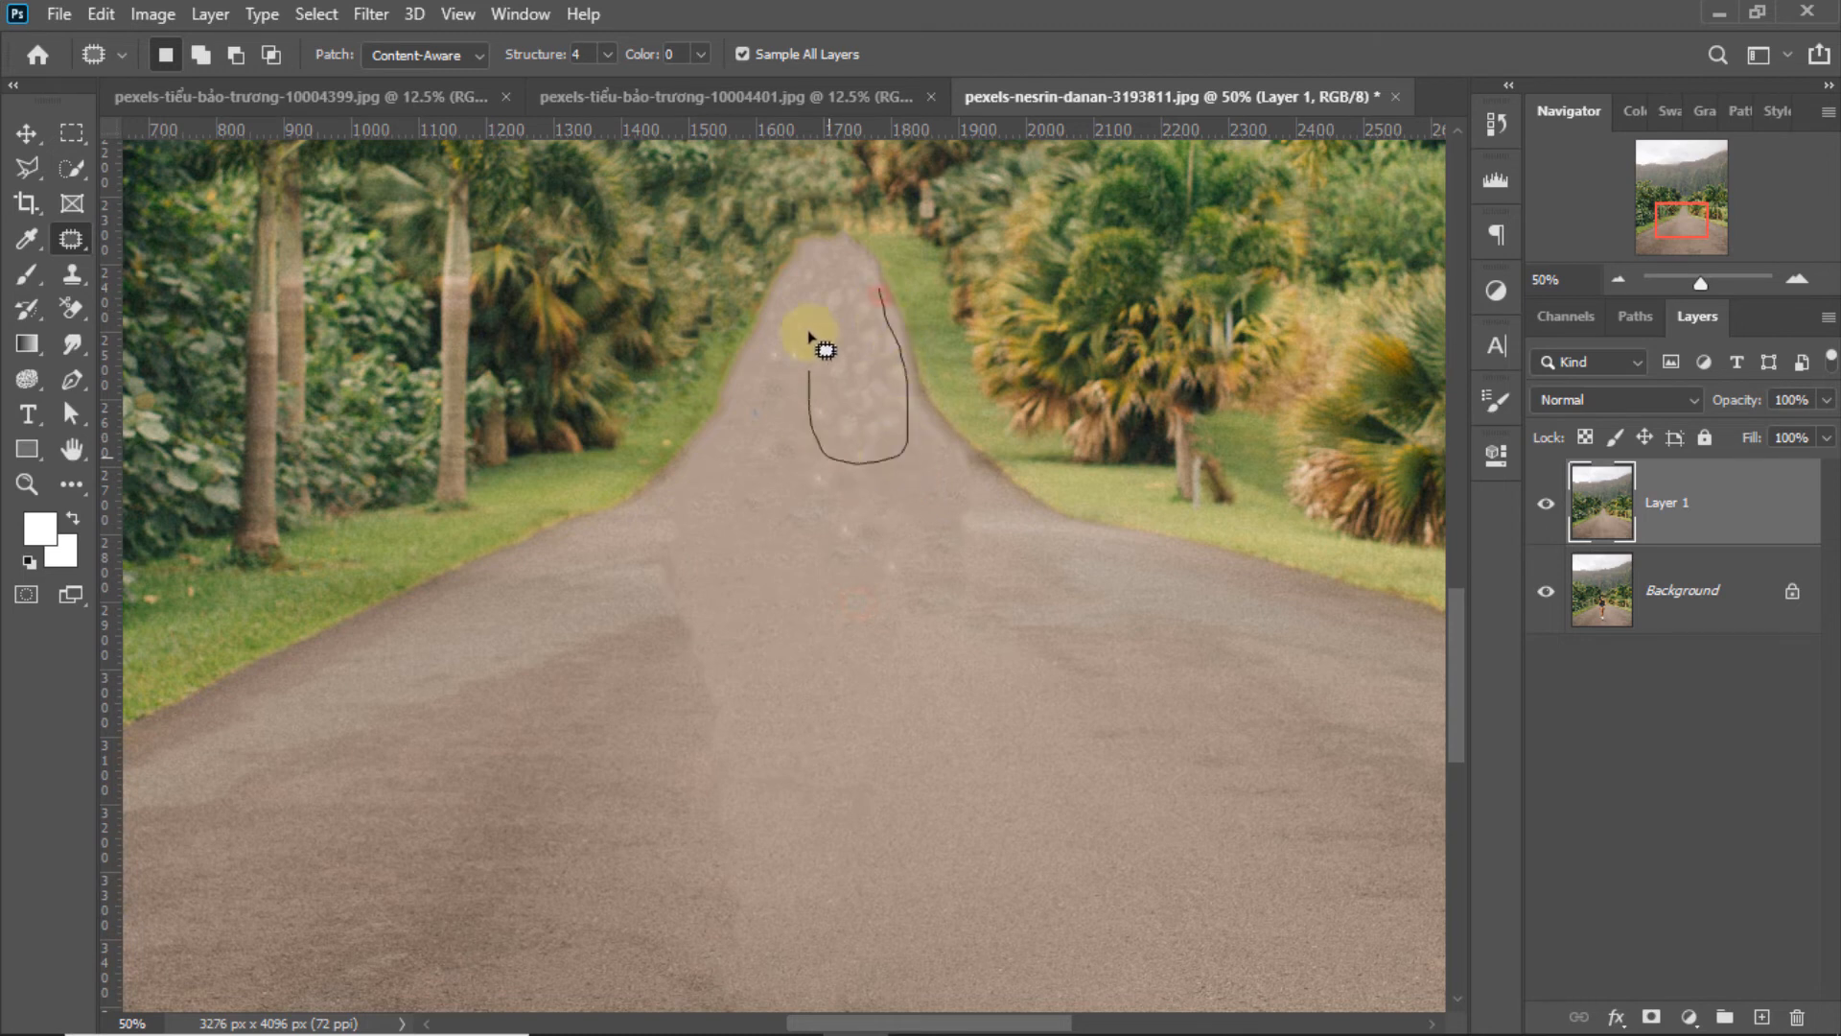
pyautogui.moveTo(808, 333); pyautogui.dragTo(827, 251)
pyautogui.moveTo(863, 403); pyautogui.dragTo(811, 664)
pyautogui.click(852, 602)
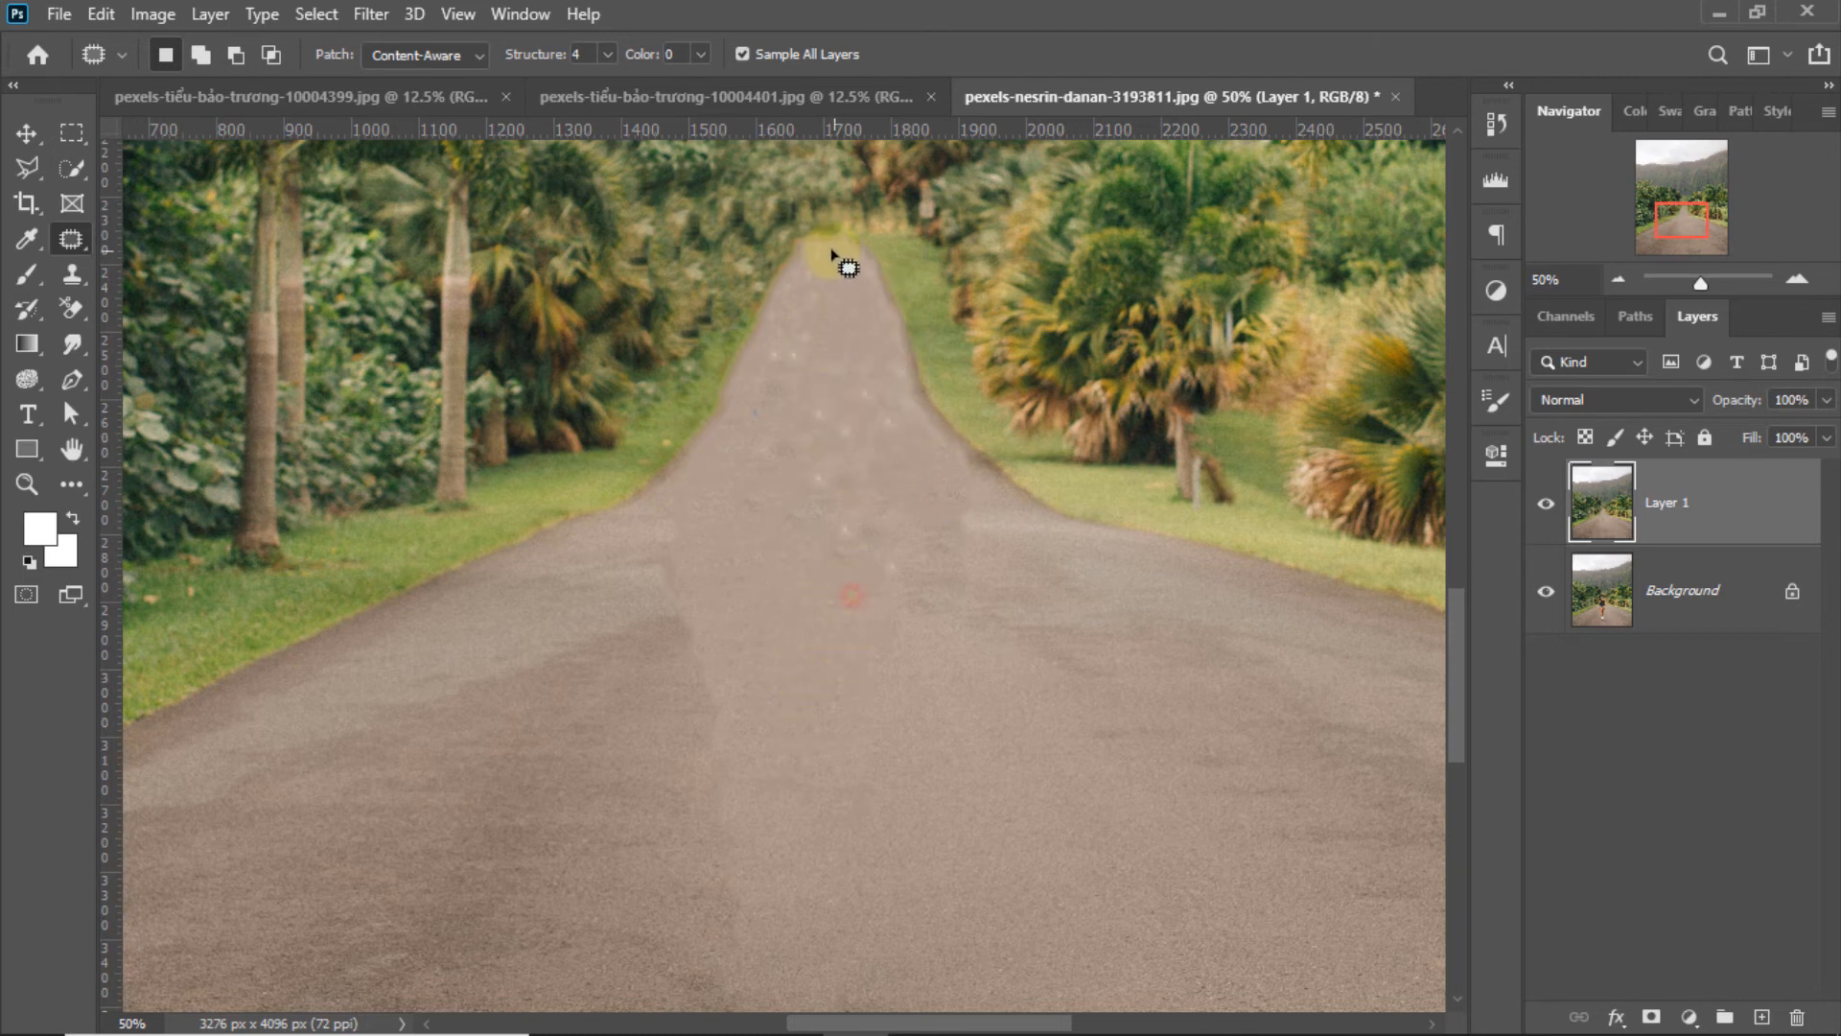
pyautogui.moveTo(809, 343); pyautogui.dragTo(851, 706)
pyautogui.click(812, 557)
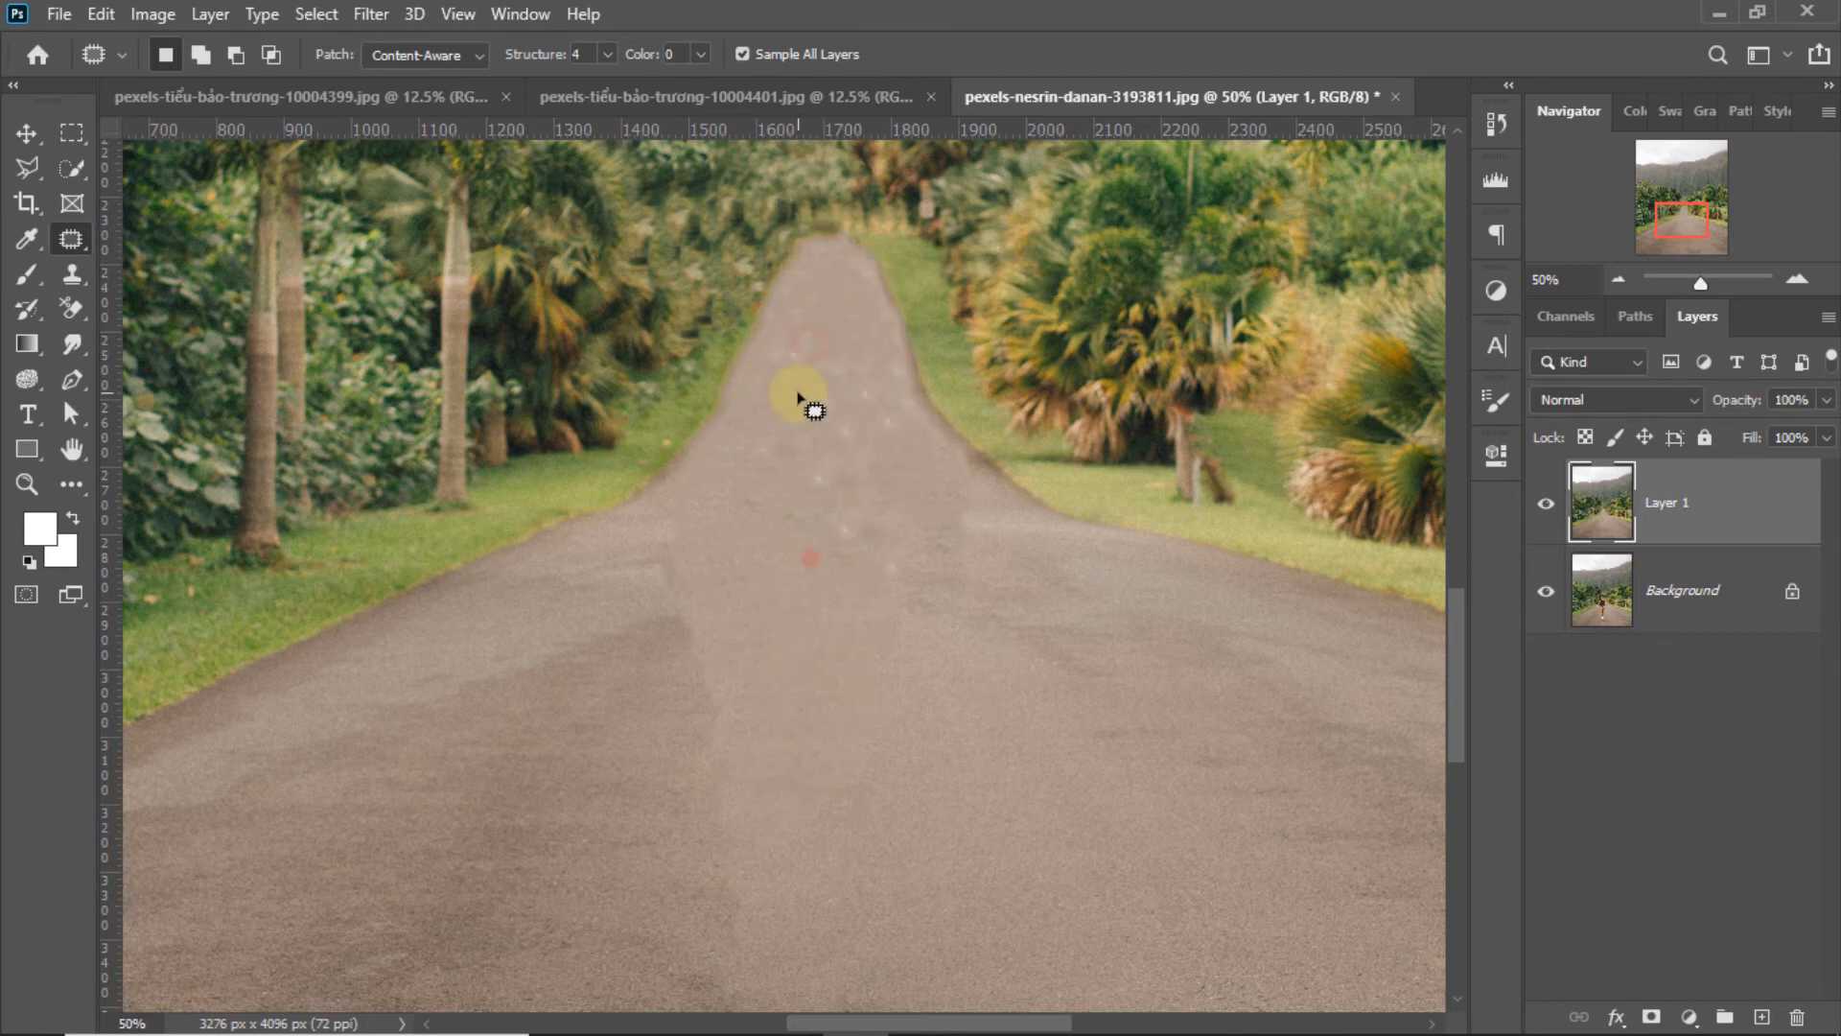
# Patch the remaining light spots where the road widens with smooth asphalt from just below, and clear the selection
pyautogui.moveTo(798, 394); pyautogui.dragTo(821, 440)
pyautogui.moveTo(837, 445); pyautogui.dragTo(876, 712)
pyautogui.click(902, 602)
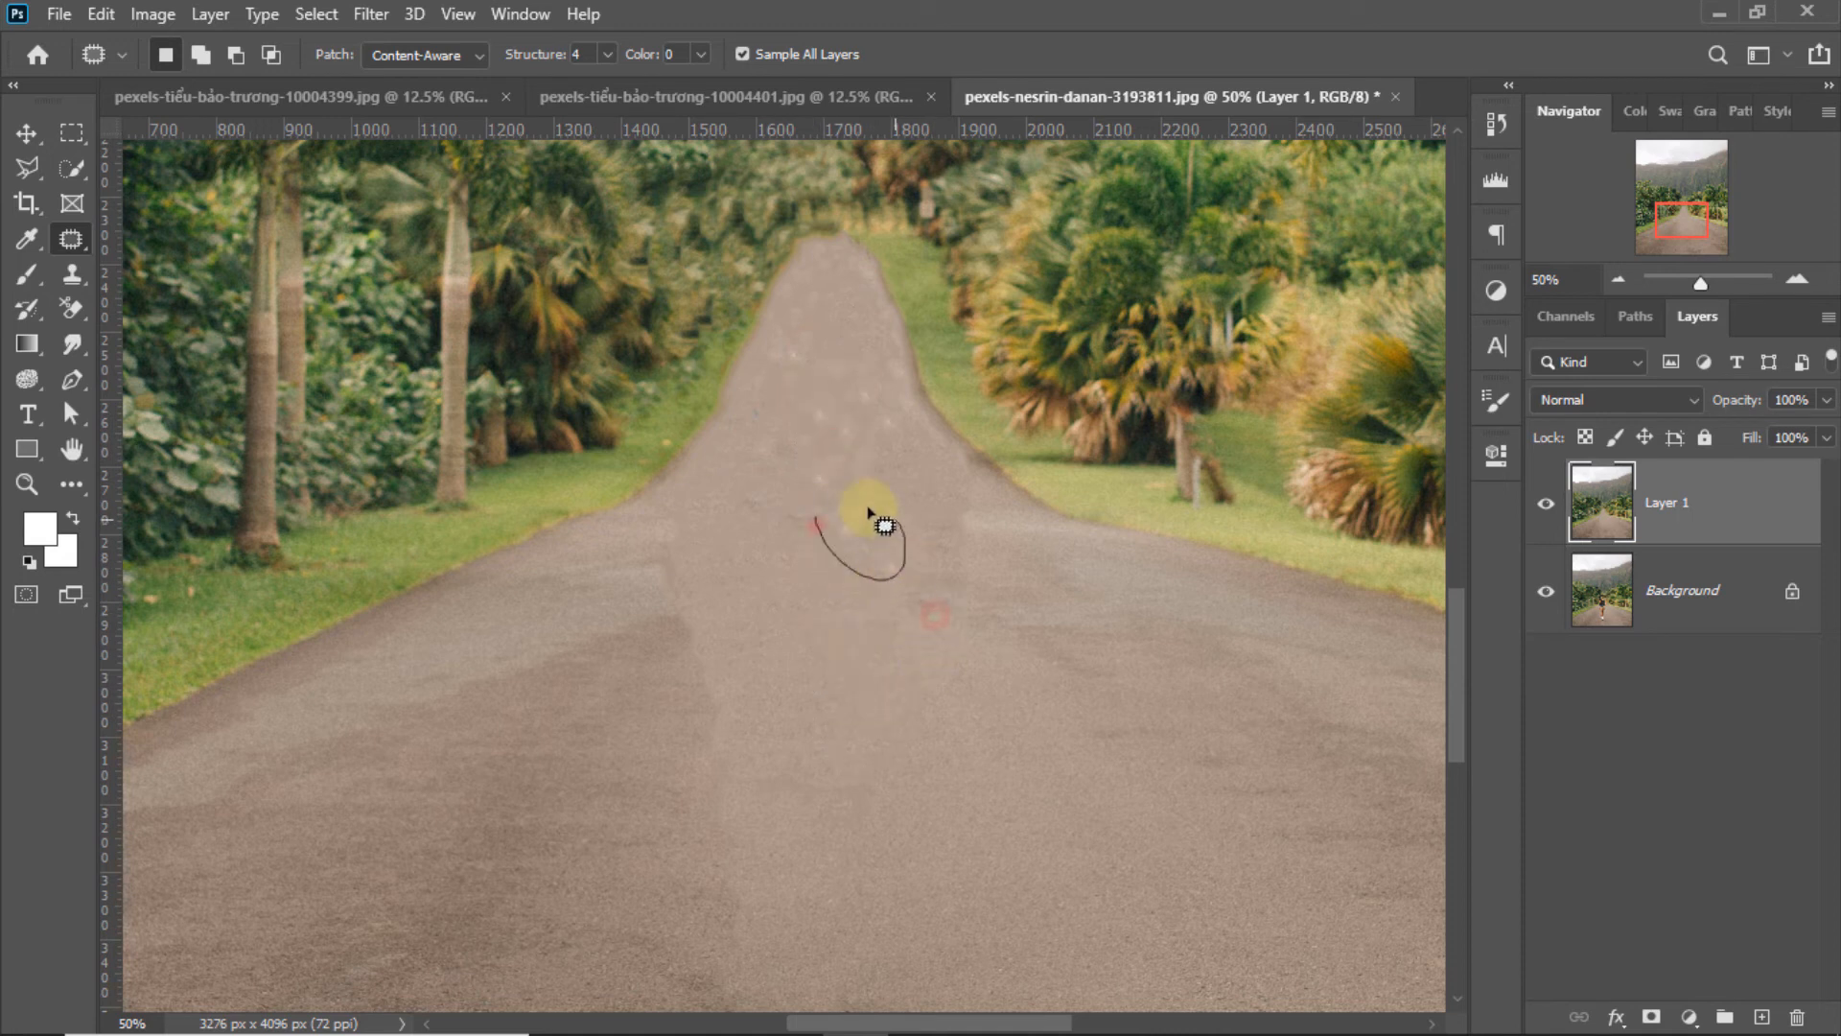
pyautogui.moveTo(868, 511); pyautogui.dragTo(840, 515)
pyautogui.moveTo(861, 554); pyautogui.dragTo(838, 679)
pyautogui.click(784, 601)
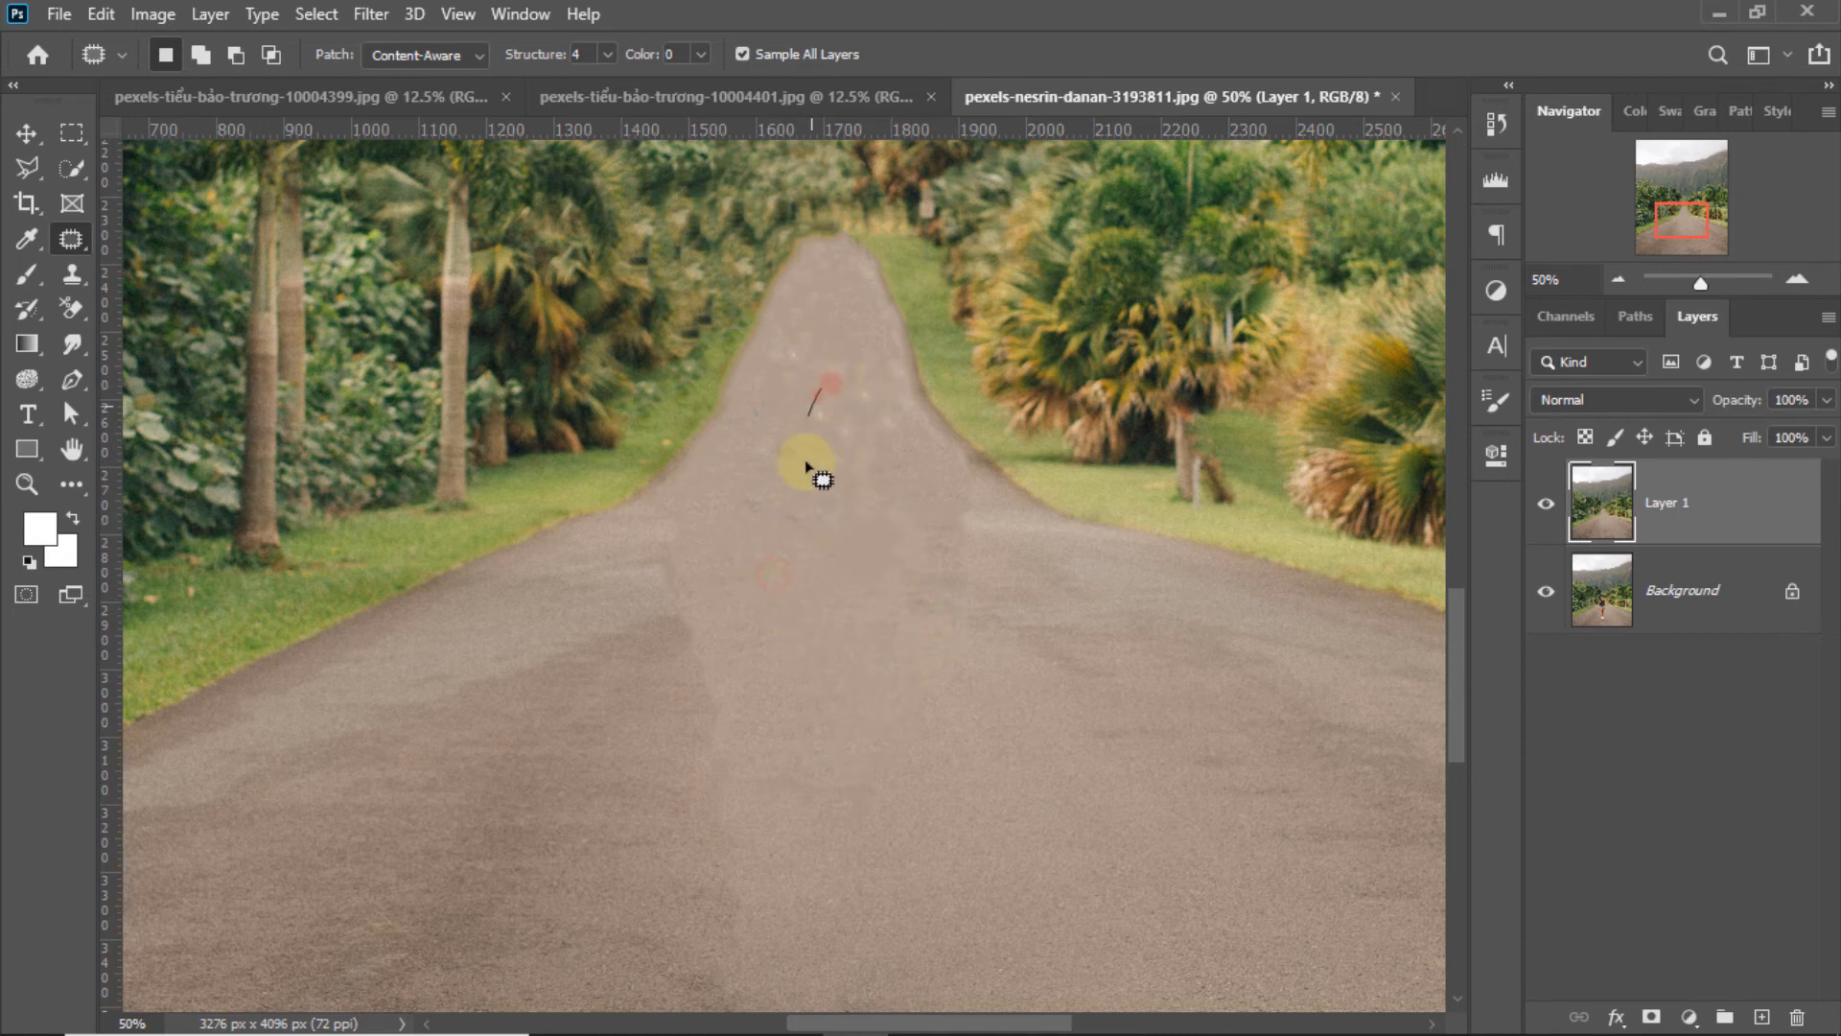
pyautogui.moveTo(844, 436); pyautogui.dragTo(752, 527)
pyautogui.click(837, 605)
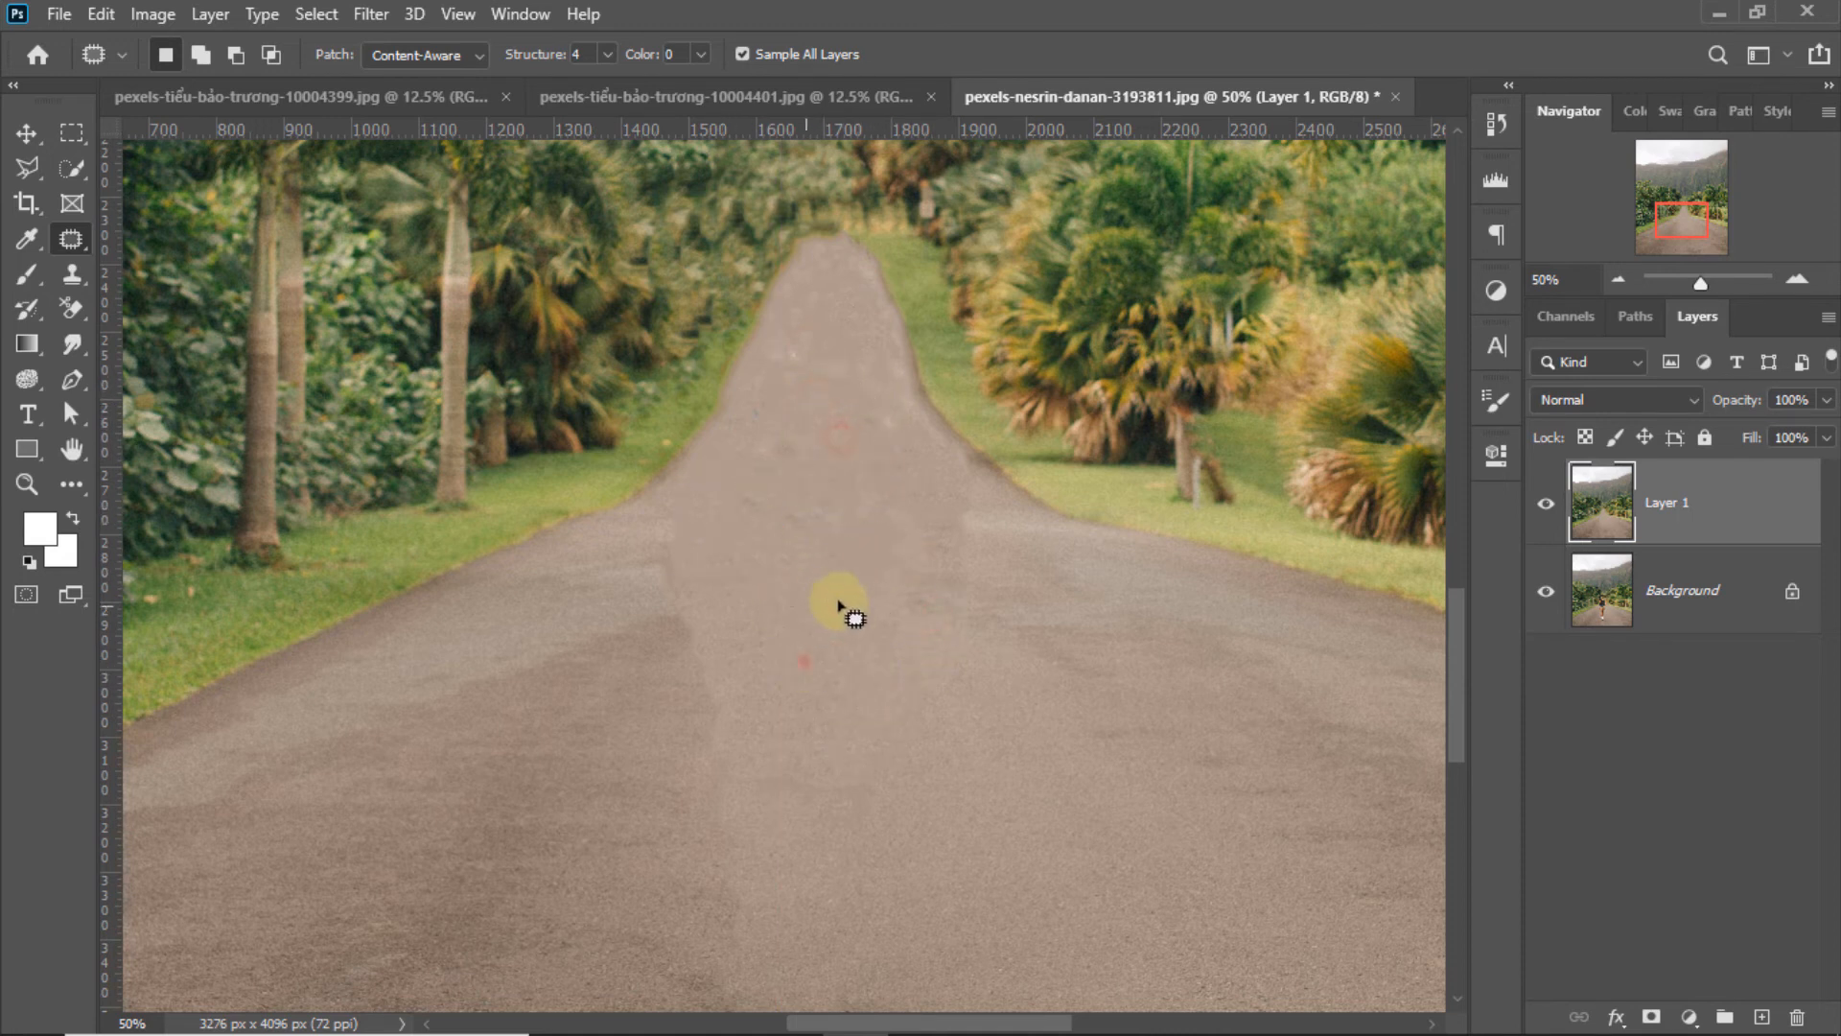
# Compare the retouched road photo with the original by hiding and showing Layer 1 over the whole image
pyautogui.click(1619, 279)
pyautogui.click(1619, 279)
pyautogui.click(1619, 279)
pyautogui.click(1619, 279)
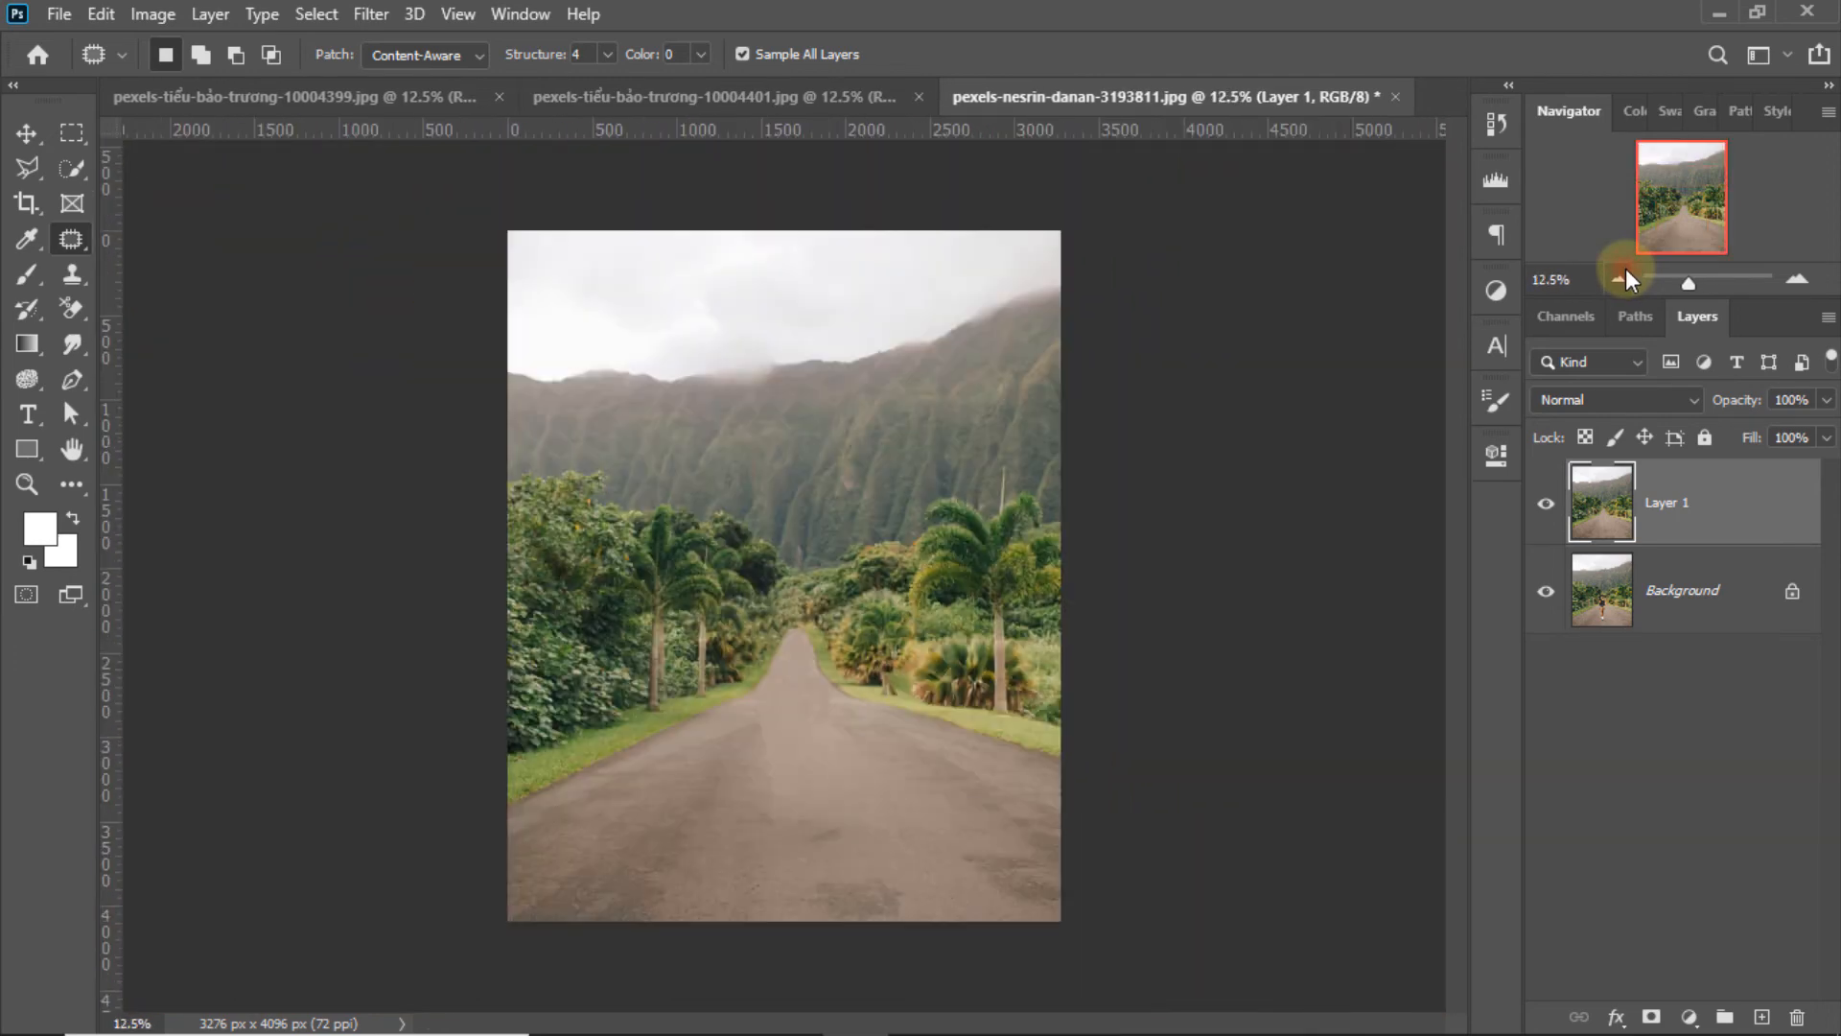
pyautogui.click(27, 134)
pyautogui.click(1155, 455)
pyautogui.click(1547, 503)
pyautogui.click(1546, 503)
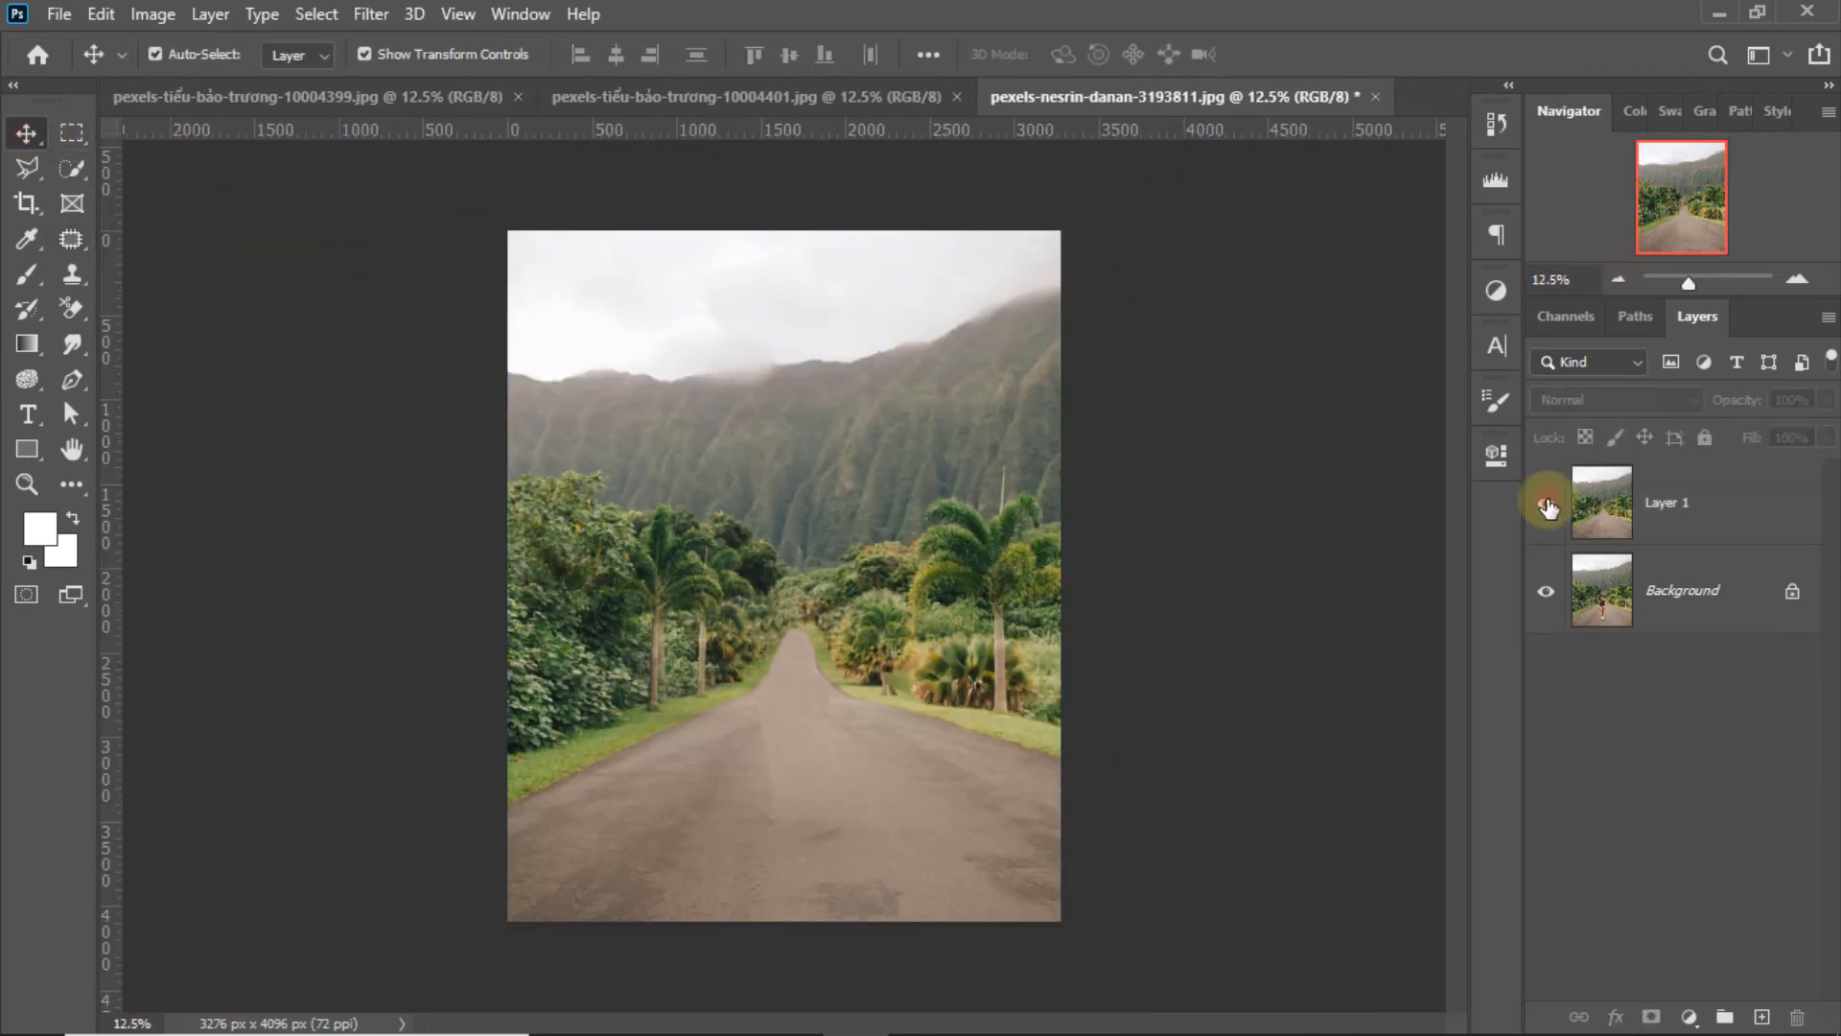
pyautogui.click(1546, 503)
pyautogui.click(1546, 503)
# Extend the canvas to the right of the Background photo with the Crop tool, to a width of about 6588 px
pyautogui.click(1700, 578)
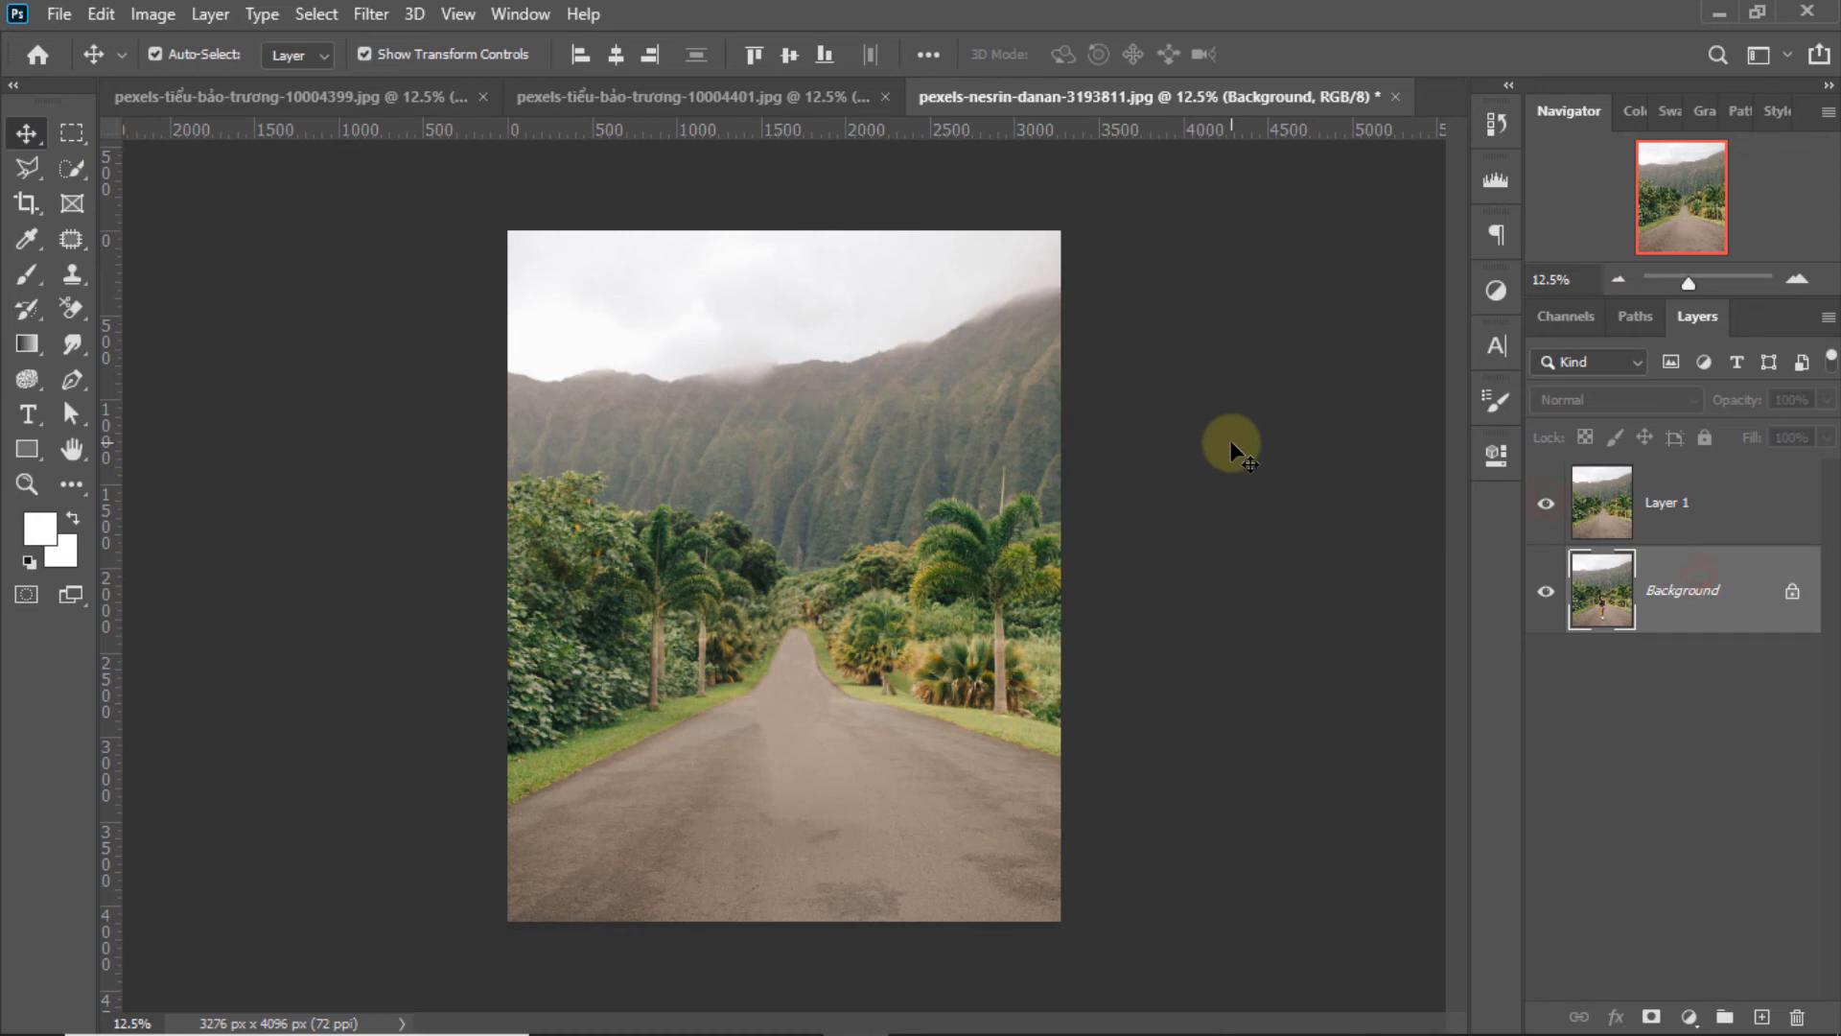
pyautogui.click(27, 203)
pyautogui.moveTo(1060, 575); pyautogui.dragTo(1344, 570)
pyautogui.press('Return')
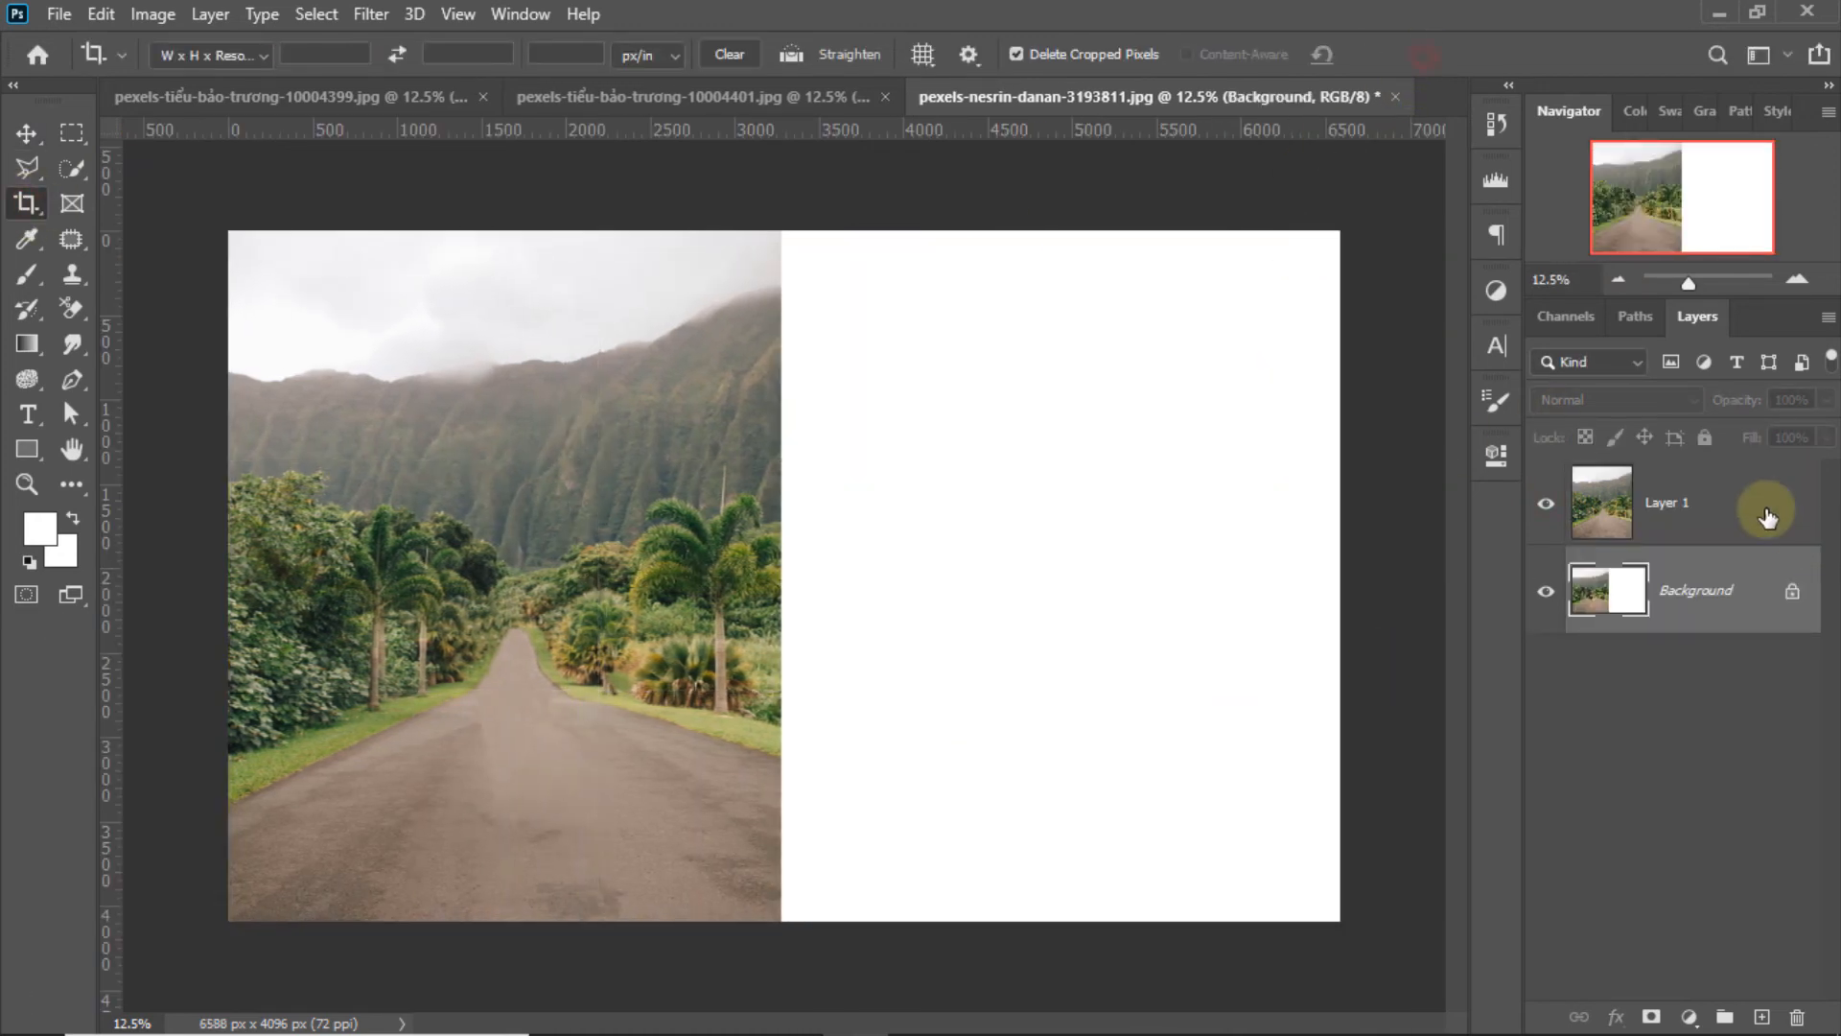
# Move Layer 1 onto the blank area beside the original photo, and crop the canvas to fit the two side-by-side images
pyautogui.click(1631, 518)
pyautogui.press('v')
pyautogui.moveTo(676, 487); pyautogui.dragTo(1199, 501)
pyautogui.click(27, 204)
pyautogui.moveTo(1341, 597); pyautogui.dragTo(1341, 597)
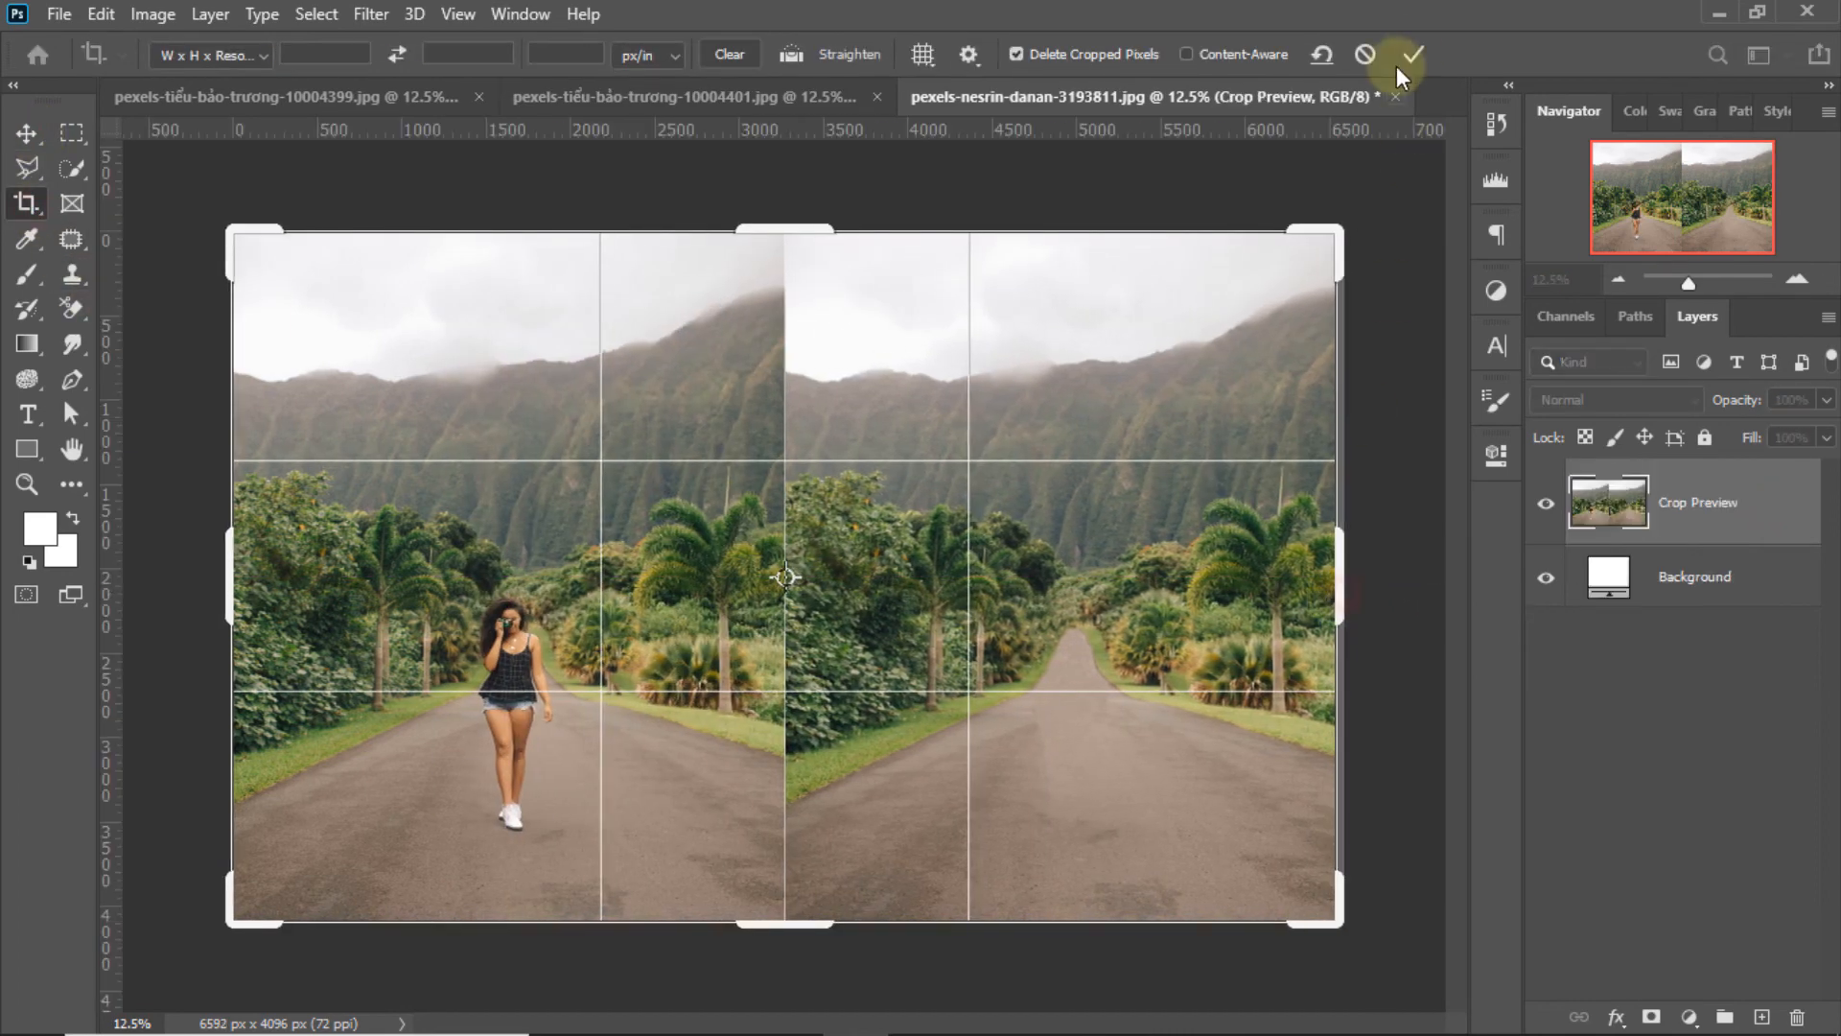
pyautogui.click(1397, 55)
pyautogui.press('v')
# In the park photo, select the standing woman in the blue dress and conical hat with Quick Selection, and mask out her surroundings
pyautogui.click(677, 97)
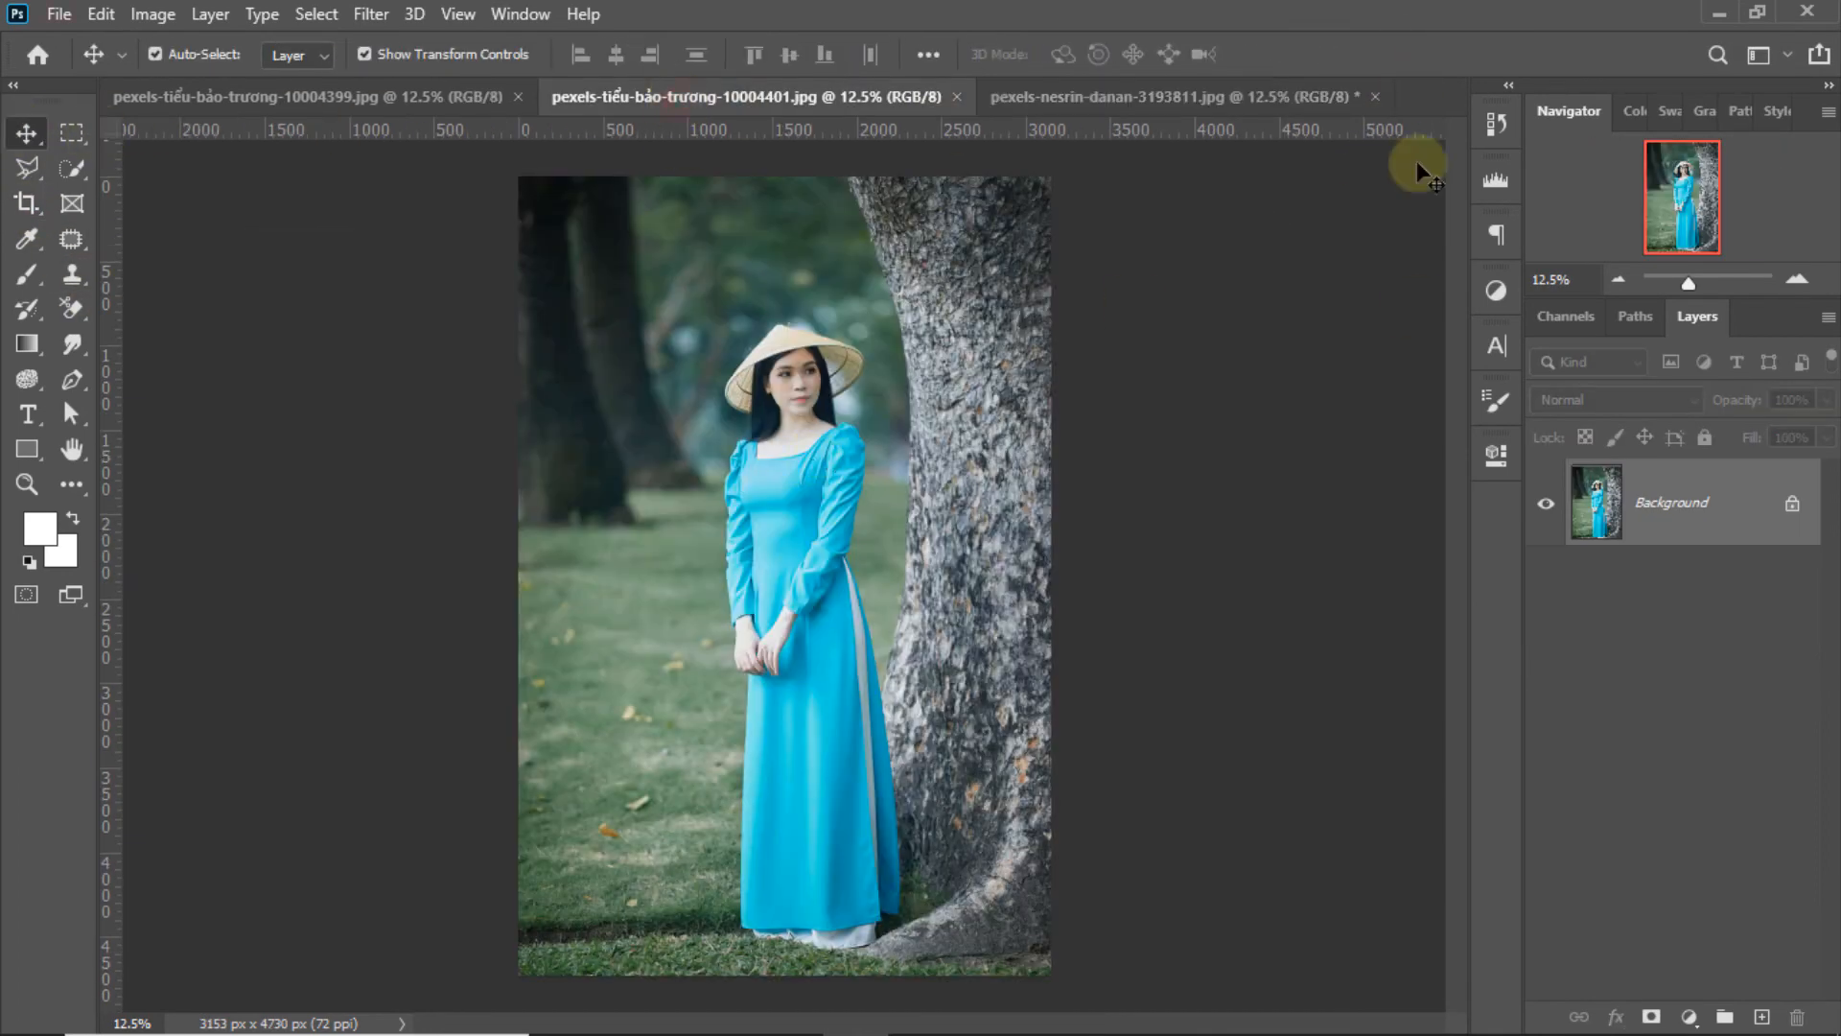
pyautogui.click(407, 96)
pyautogui.click(792, 89)
pyautogui.click(71, 169)
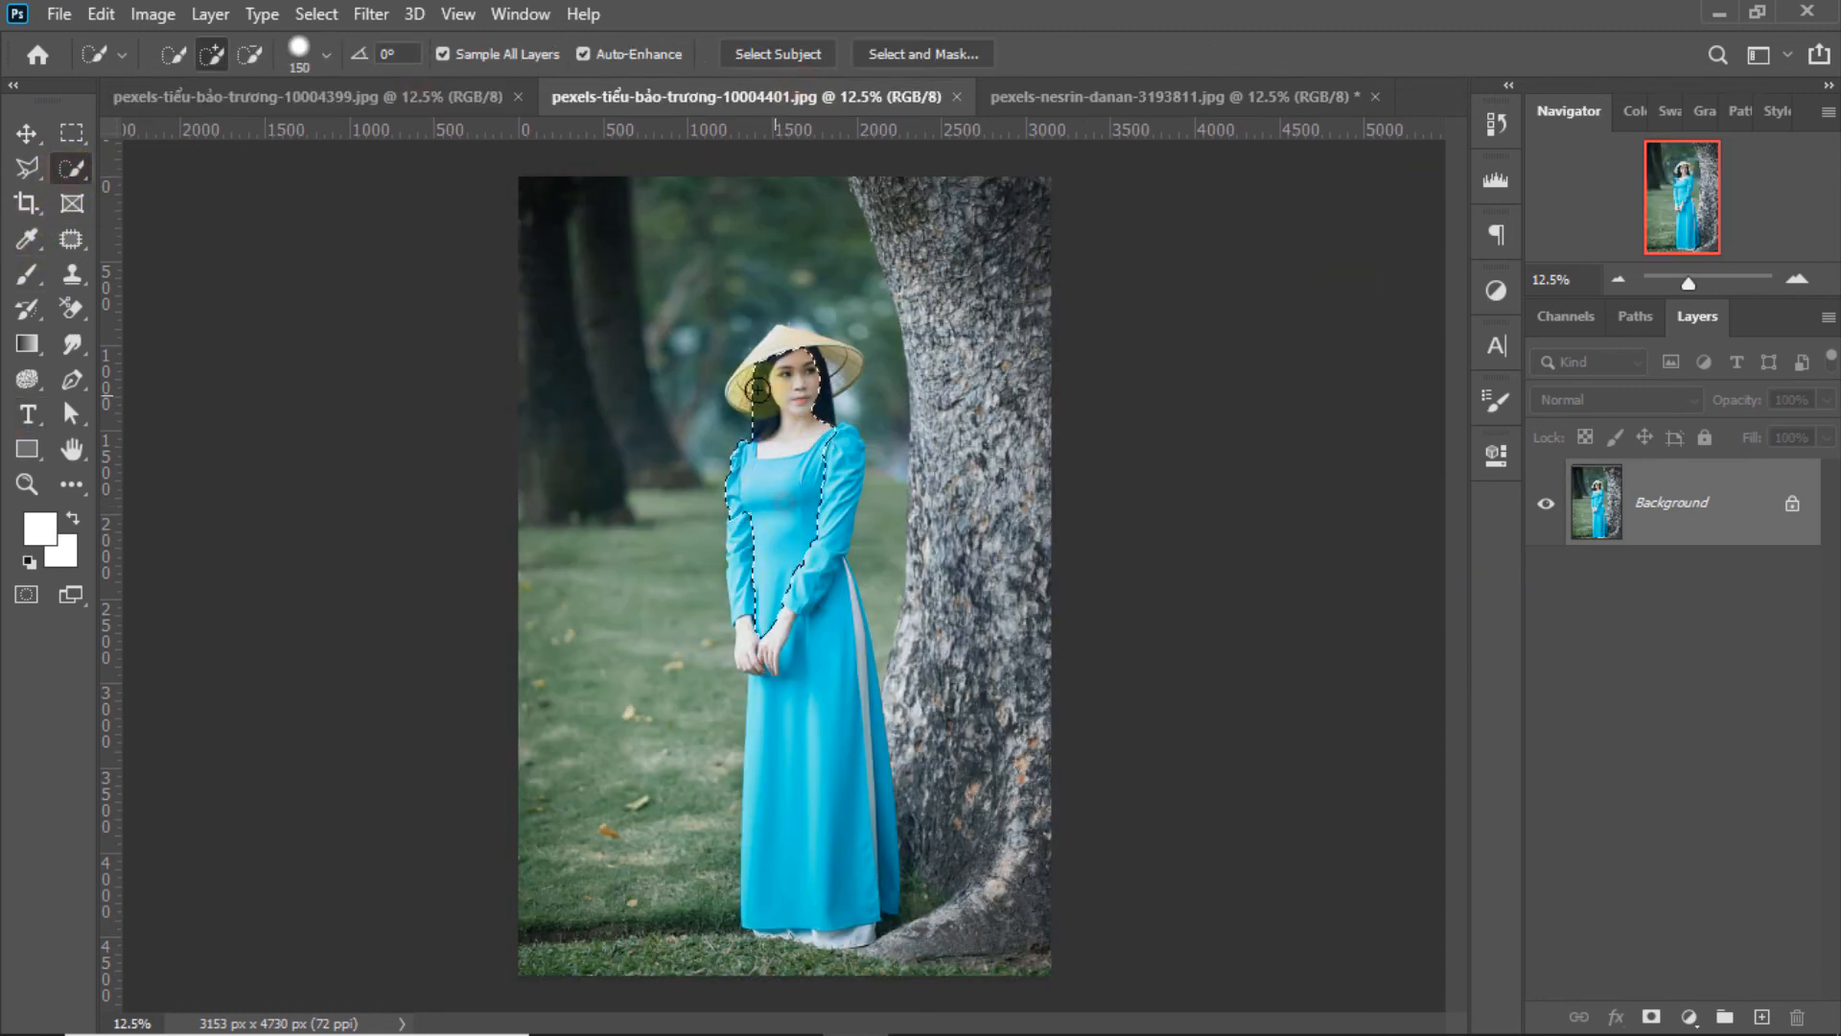
pyautogui.moveTo(757, 389); pyautogui.dragTo(823, 487)
pyautogui.moveTo(792, 607)
pyautogui.mouseDown()
pyautogui.moveTo(822, 740)
pyautogui.moveTo(825, 911)
pyautogui.moveTo(856, 798)
pyautogui.moveTo(846, 703)
pyautogui.moveTo(818, 912)
pyautogui.moveTo(842, 905)
pyautogui.moveTo(768, 912)
pyautogui.moveTo(814, 929)
pyautogui.moveTo(835, 909)
pyautogui.mouseUp()
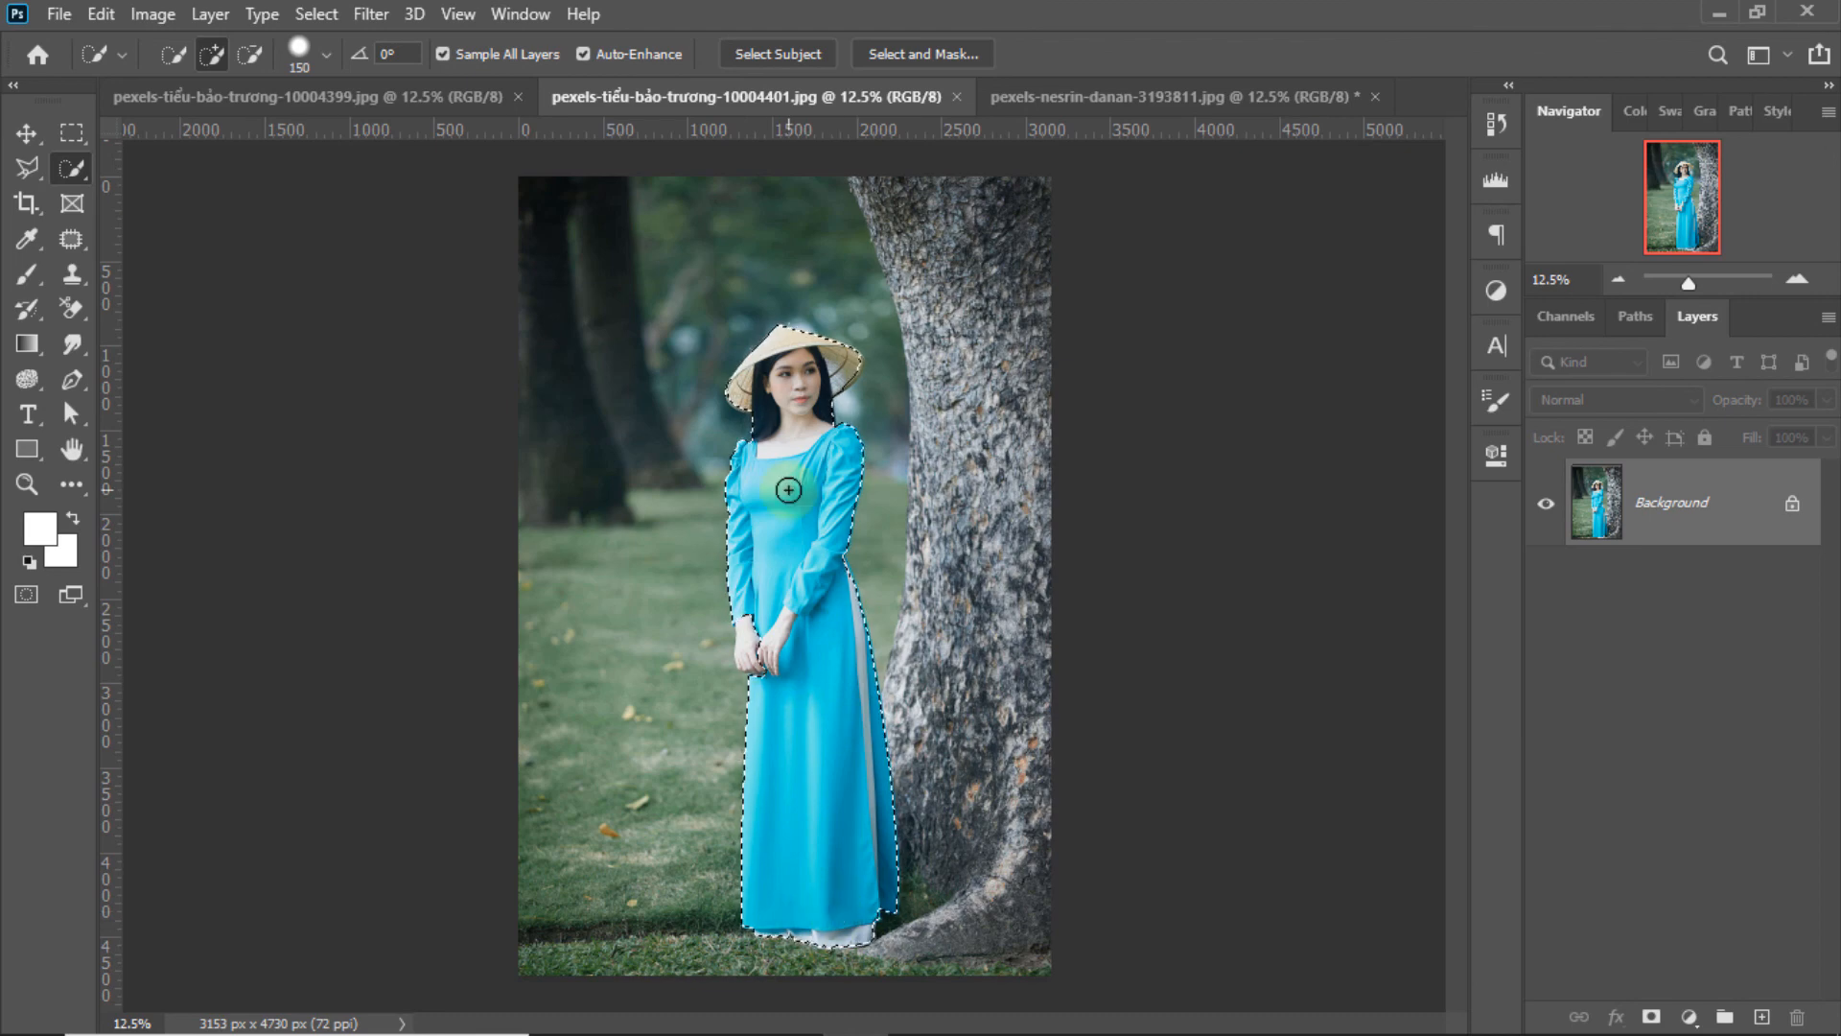
pyautogui.click(1652, 1015)
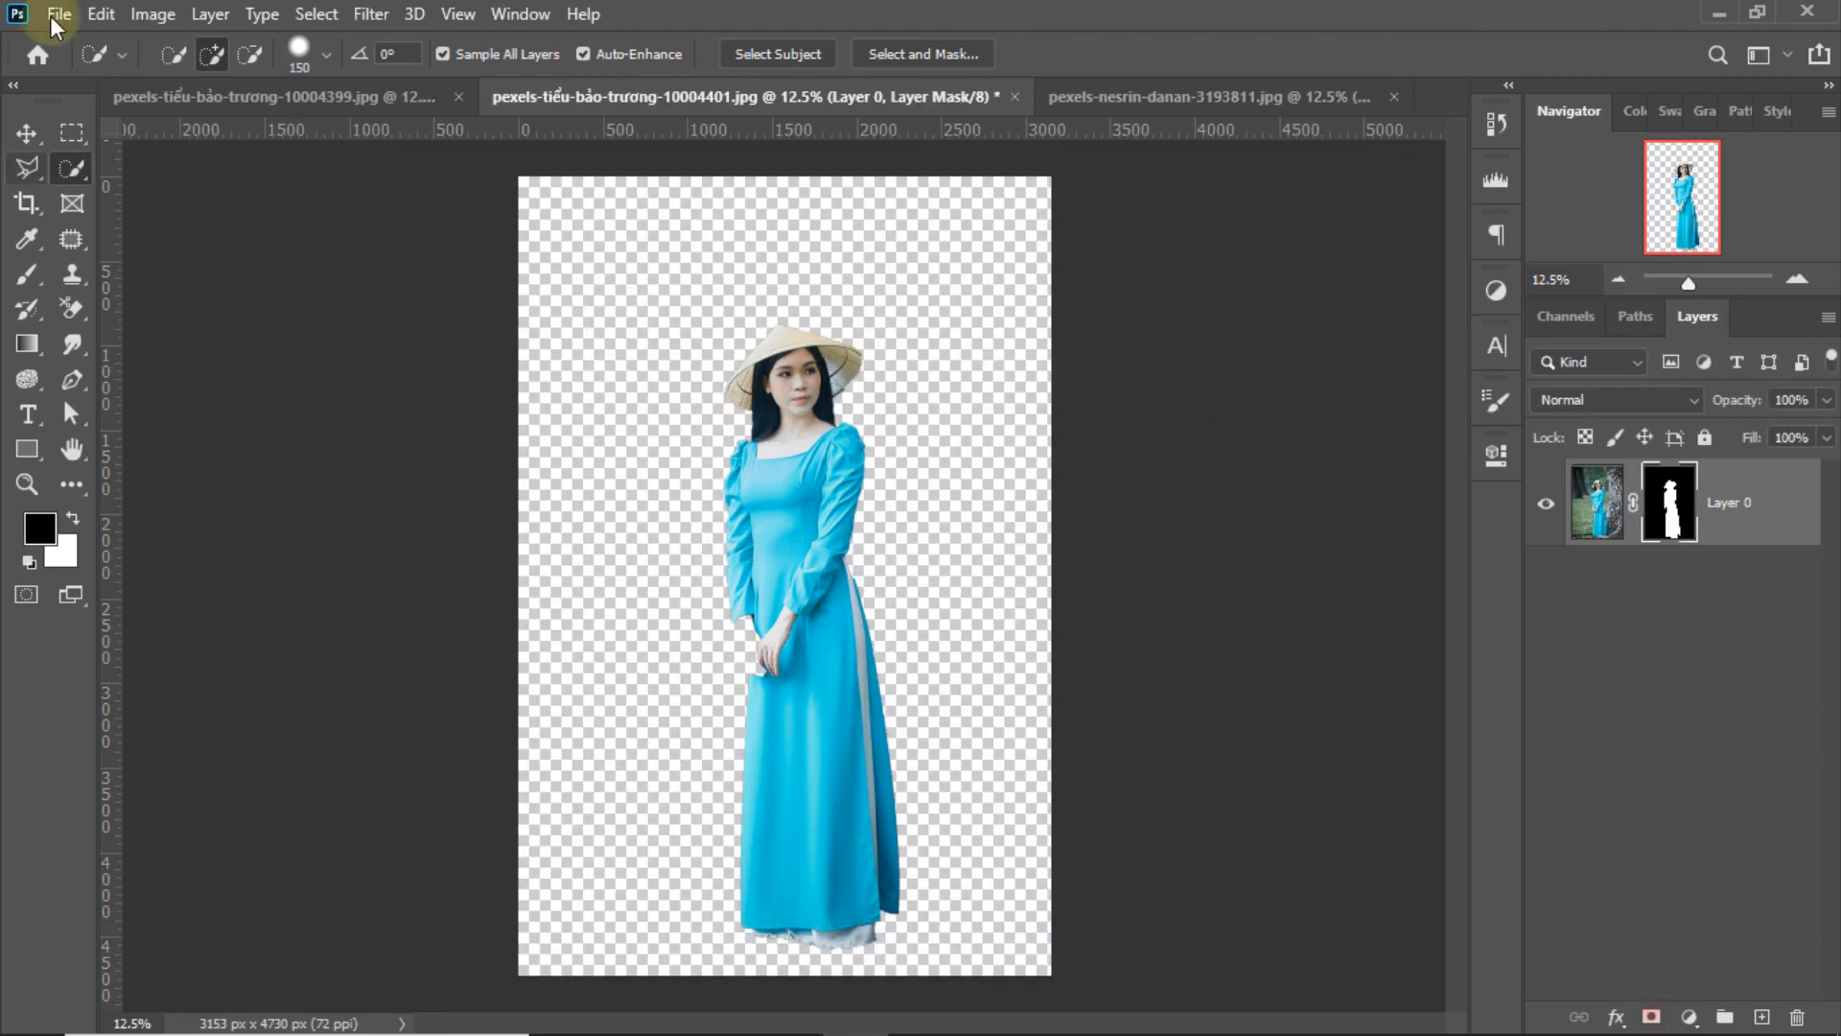
# Bring the masked woman into the road composition, scale her to about 72.26%, and position her on the empty road copy
pyautogui.click(26, 133)
pyautogui.moveTo(774, 609); pyautogui.dragTo(1034, 633)
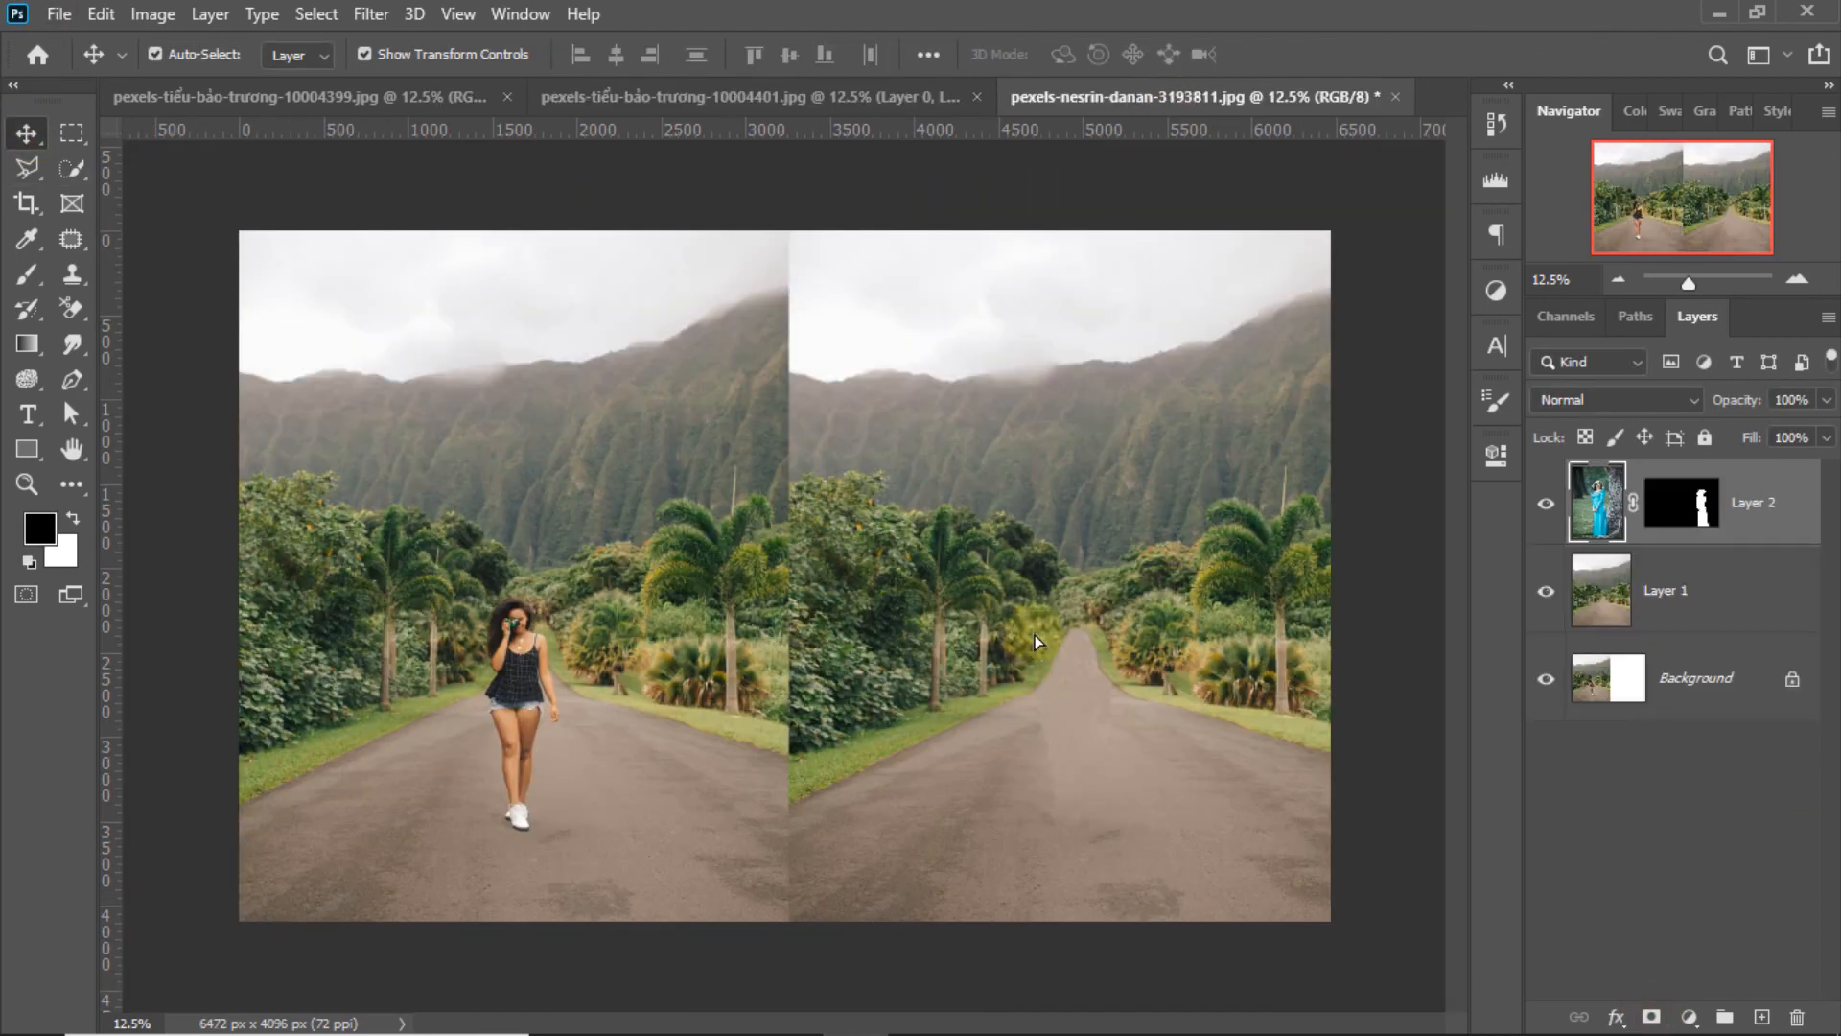
pyautogui.moveTo(1036, 229); pyautogui.dragTo(1065, 443)
pyautogui.moveTo(1061, 867); pyautogui.dragTo(1076, 787)
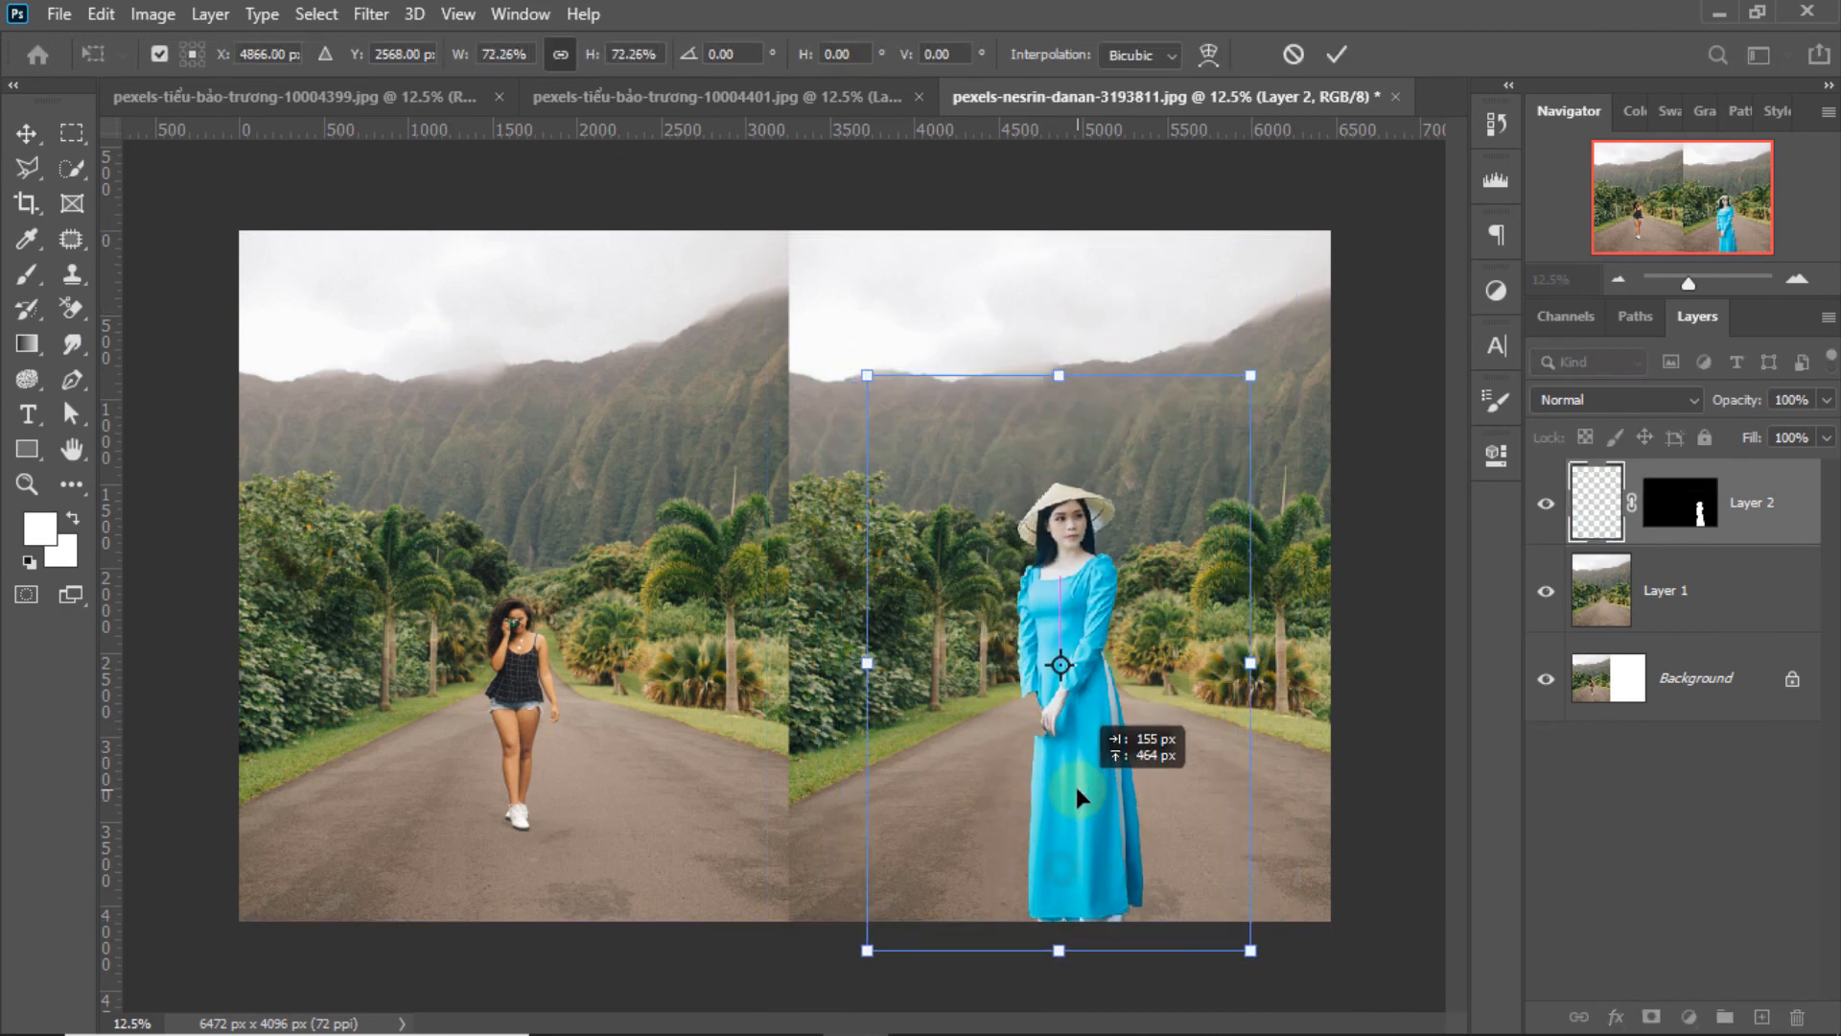